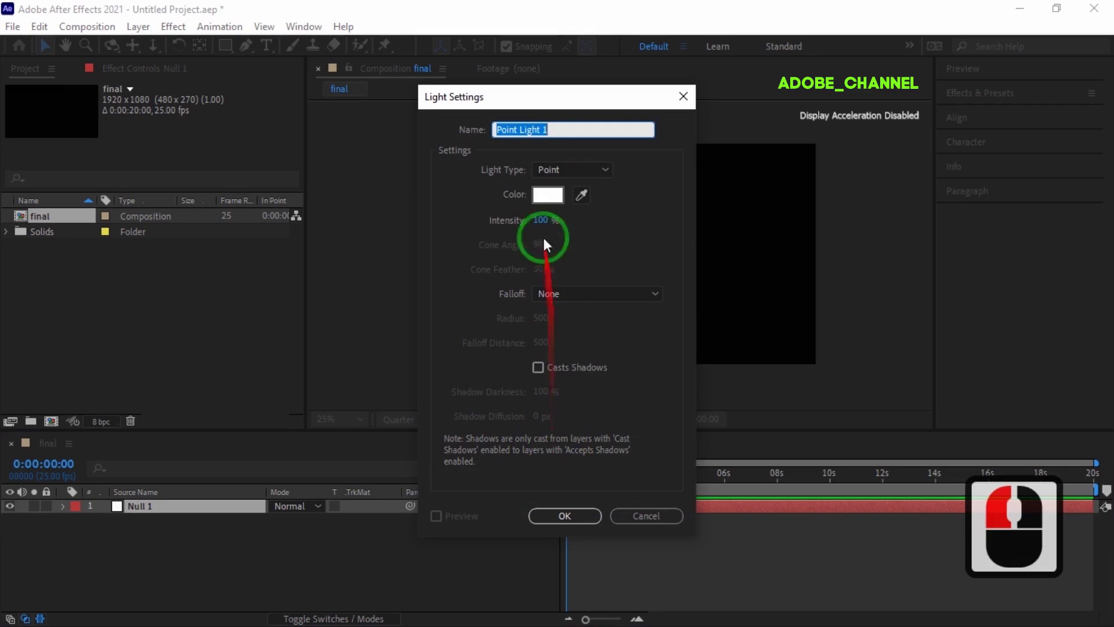
Create the point light with the name Emitter and place the Null 1 layer above it in the layer stack.
{"action": "type", "text": "Emitter"}
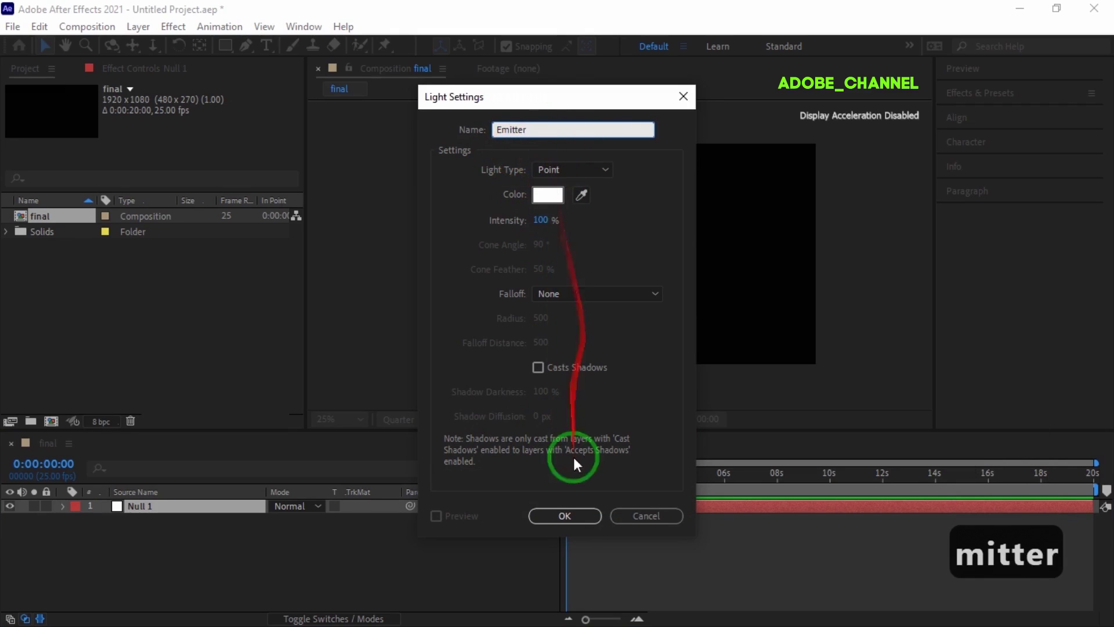
{"action": "left_click", "coordinate": [570, 517]}
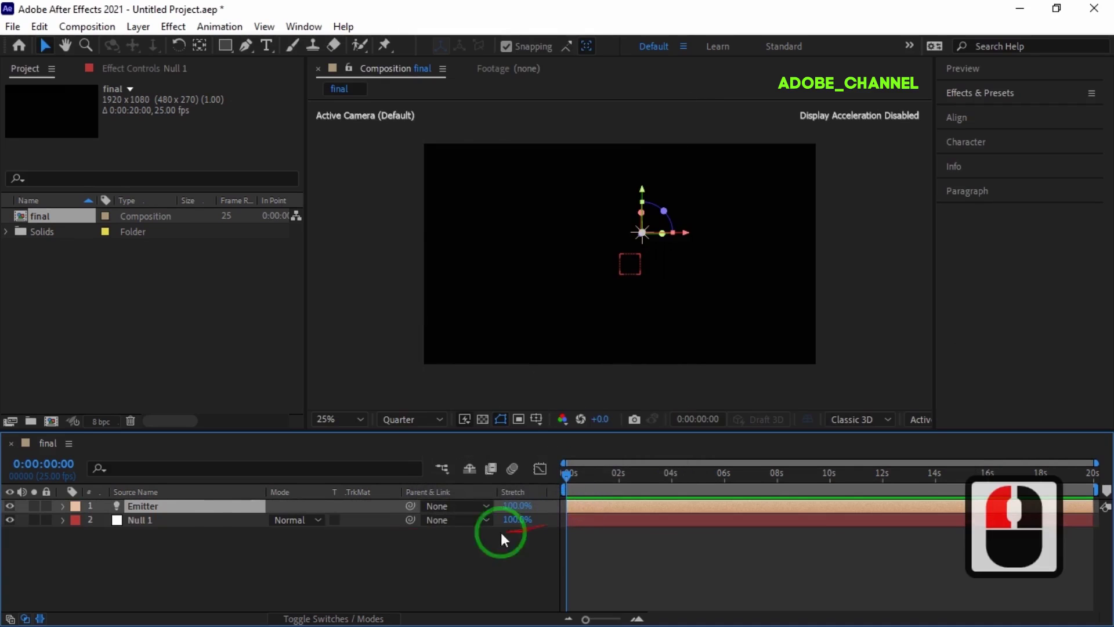
{"action": "left_click_drag", "start_coordinate": [212, 520], "coordinate": [216, 501]}
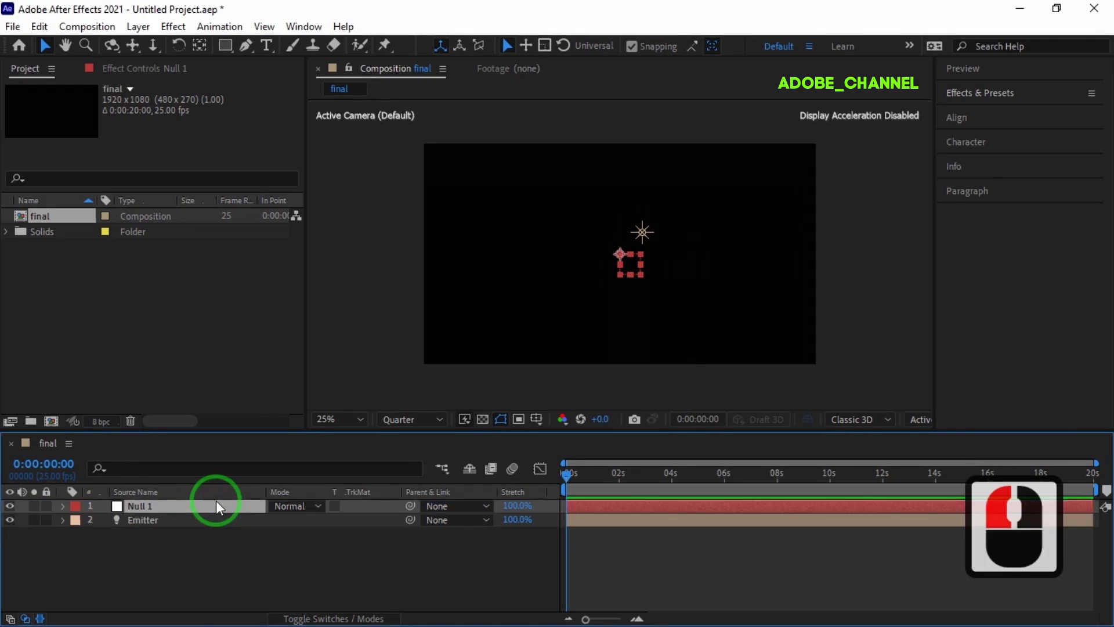
Make Null 1 a 3D layer and parent the Emitter light to it.
{"action": "left_click", "coordinate": [345, 618]}
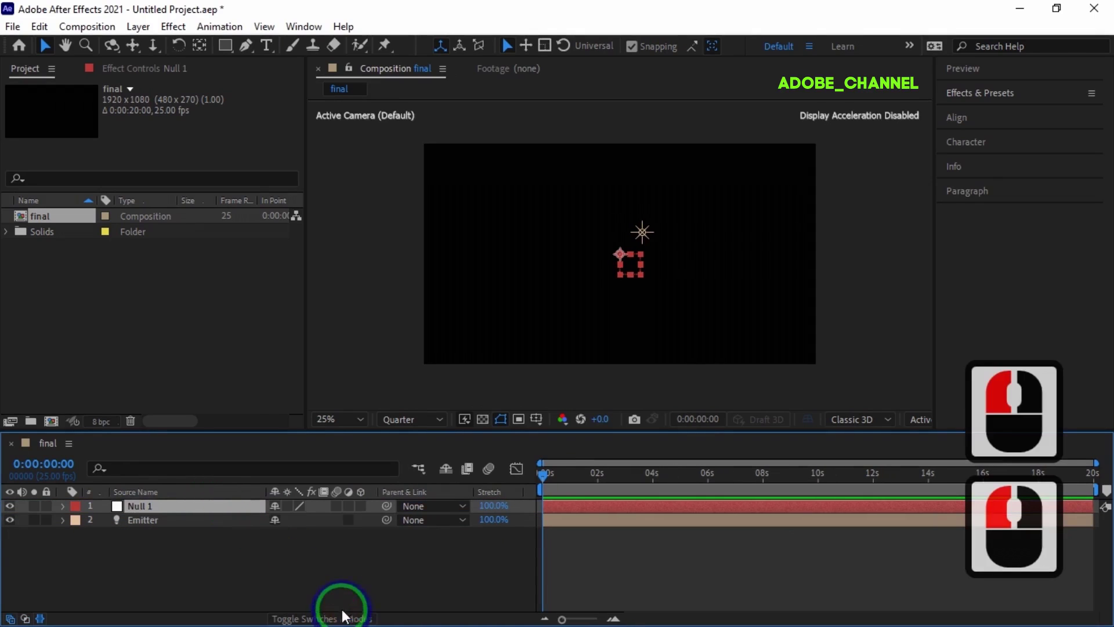
{"action": "left_click", "coordinate": [361, 505]}
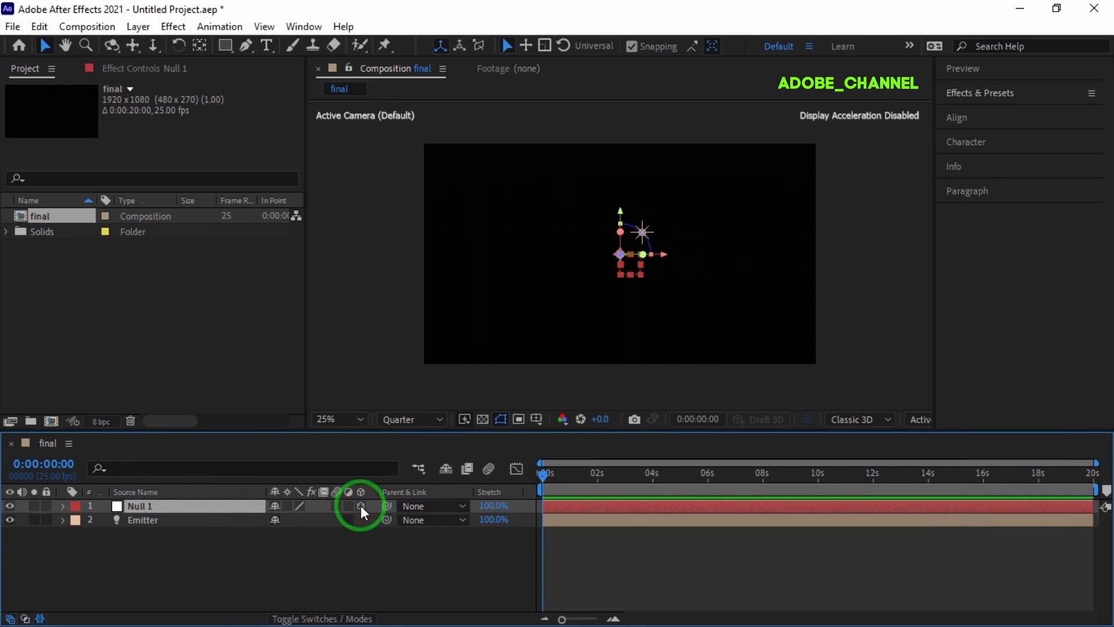
{"action": "left_click_drag", "start_coordinate": [385, 516], "coordinate": [166, 506]}
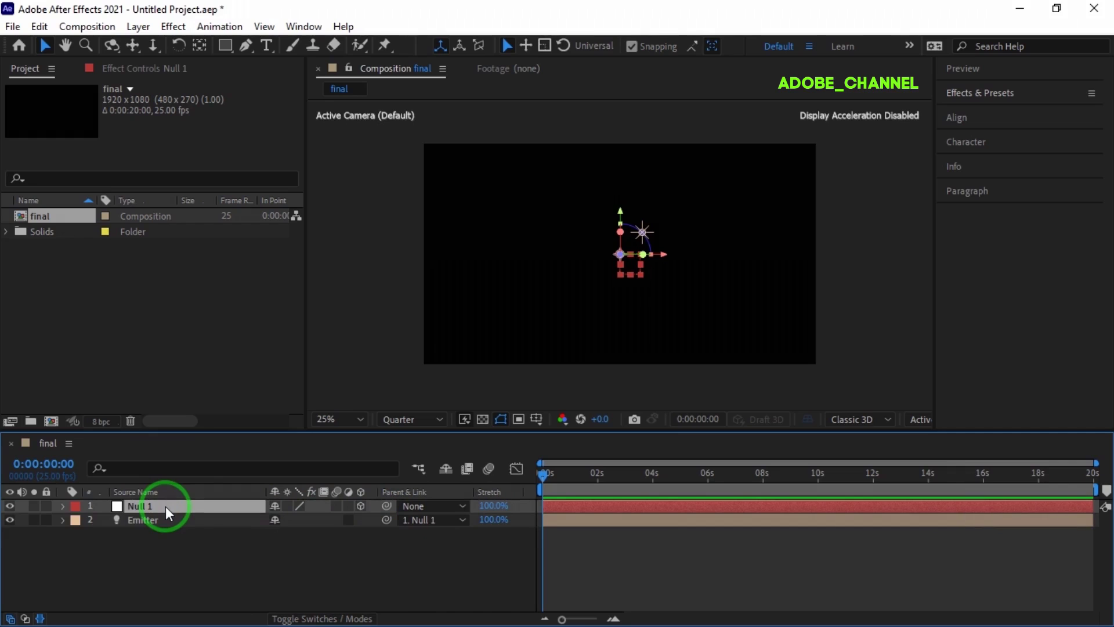
Add a Position keyframe to the Emitter light at the start of the timeline with the values -631, 0, 0.
{"action": "left_click", "coordinate": [62, 523]}
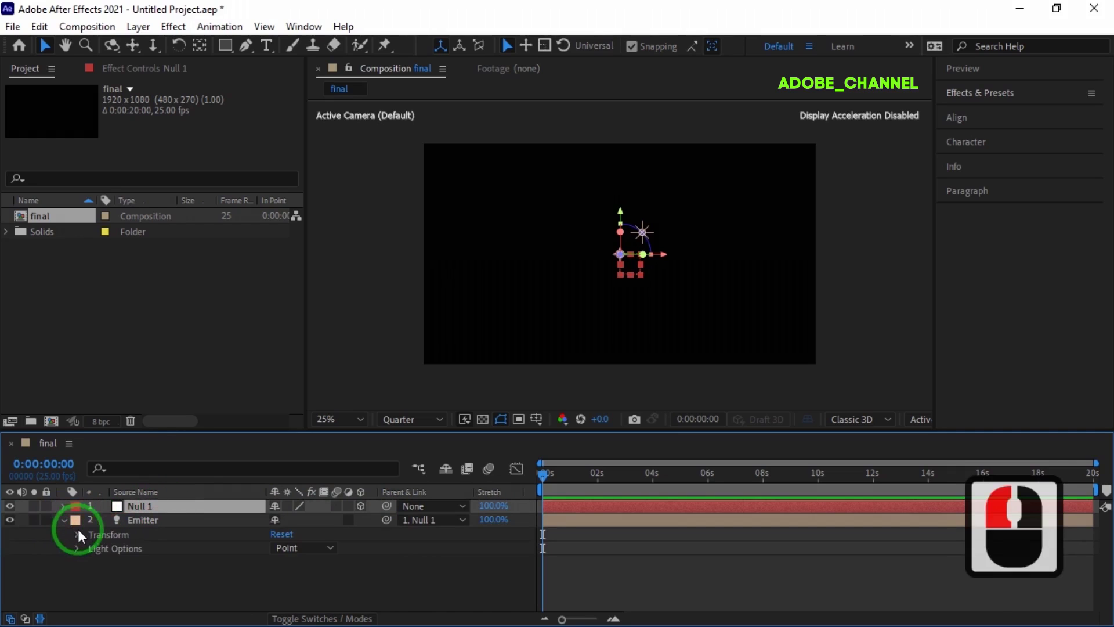
{"action": "left_click", "coordinate": [78, 534]}
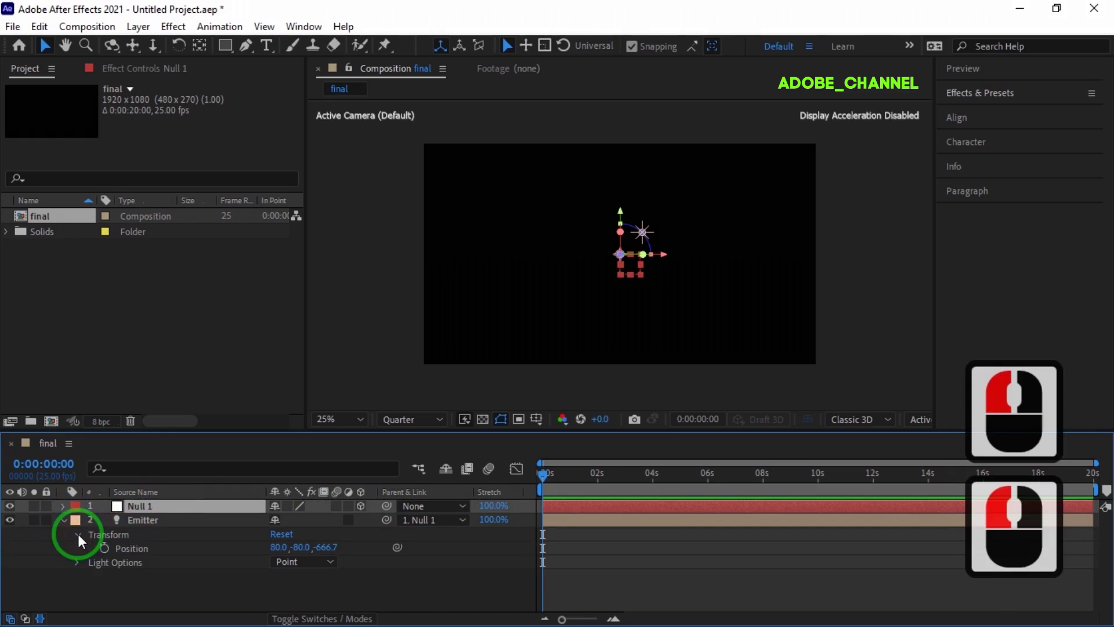
{"action": "left_click", "coordinate": [103, 547]}
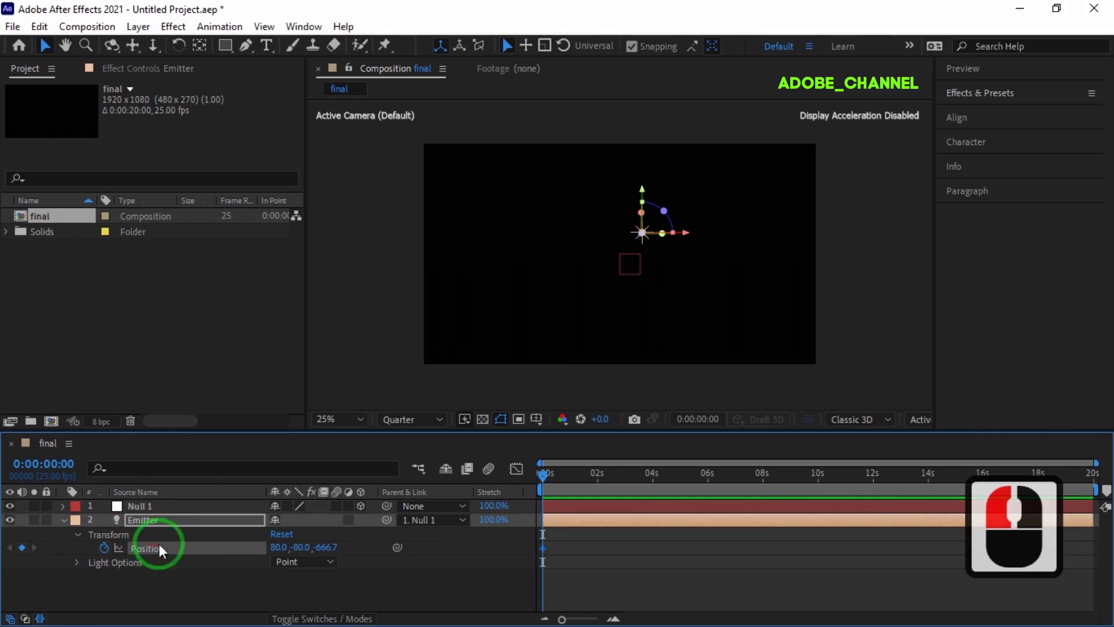
{"action": "left_click", "coordinate": [274, 546]}
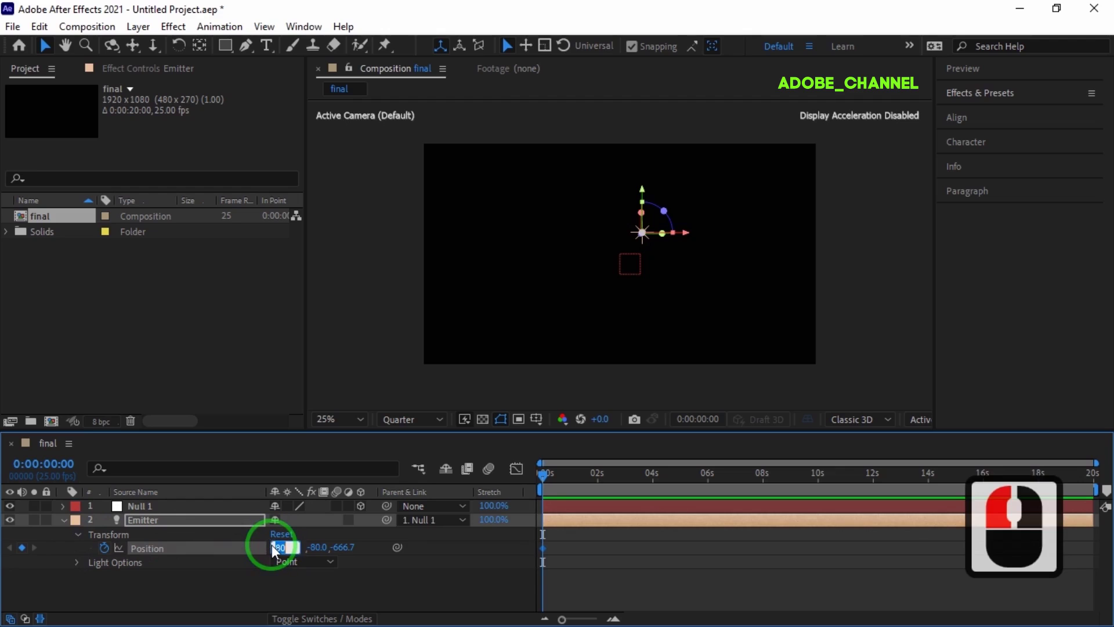
{"action": "type", "text": "-631"}
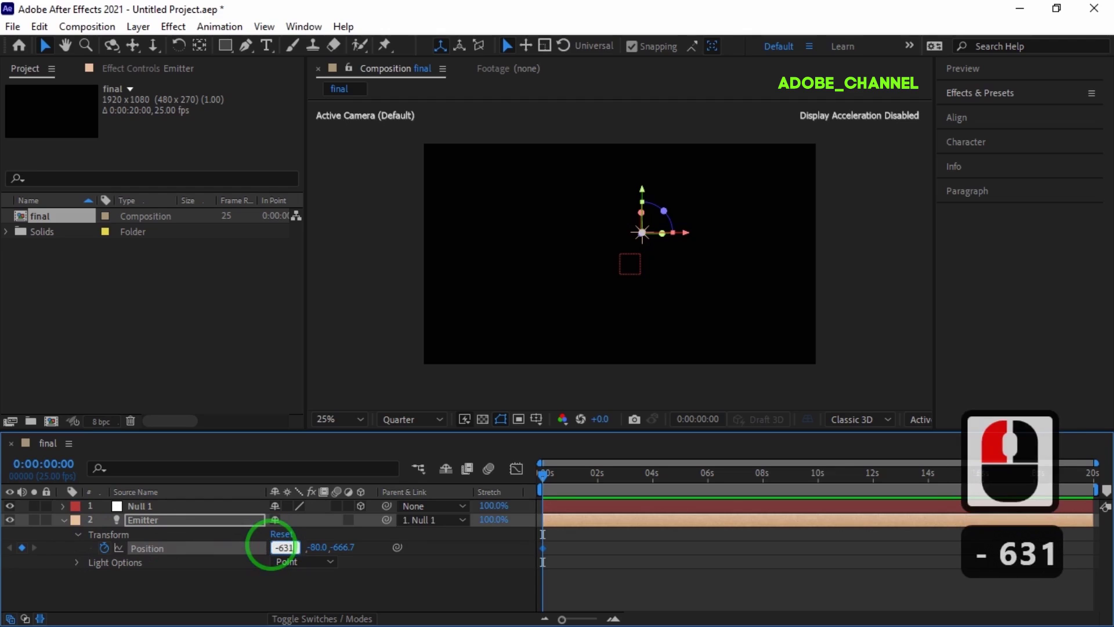
{"action": "key", "text": "Return"}
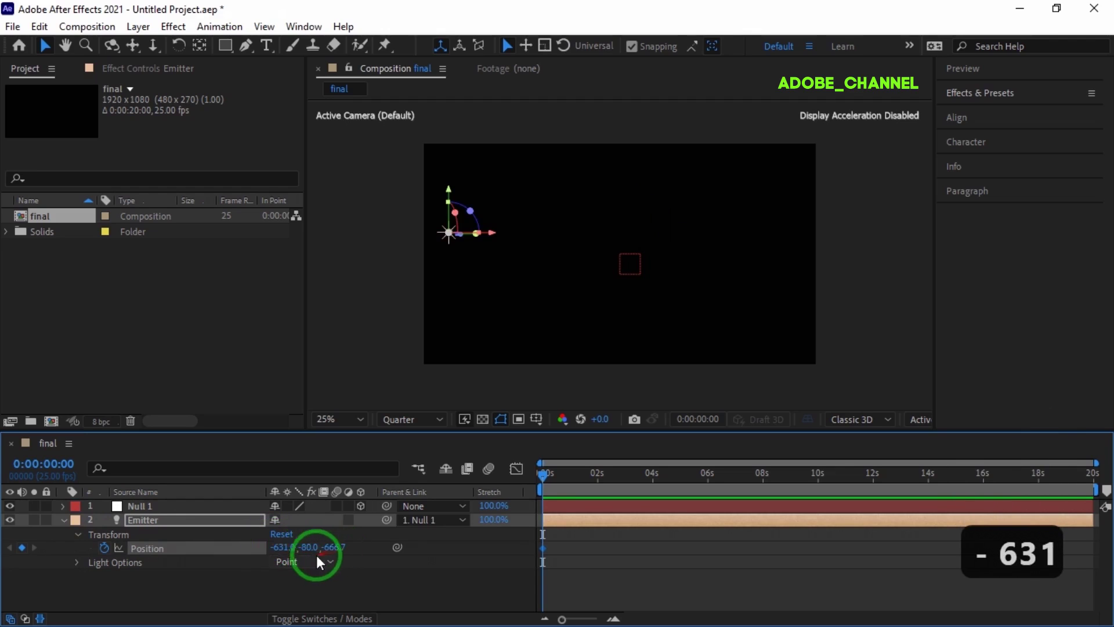
{"action": "left_click", "coordinate": [309, 546]}
{"action": "type", "text": "0"}
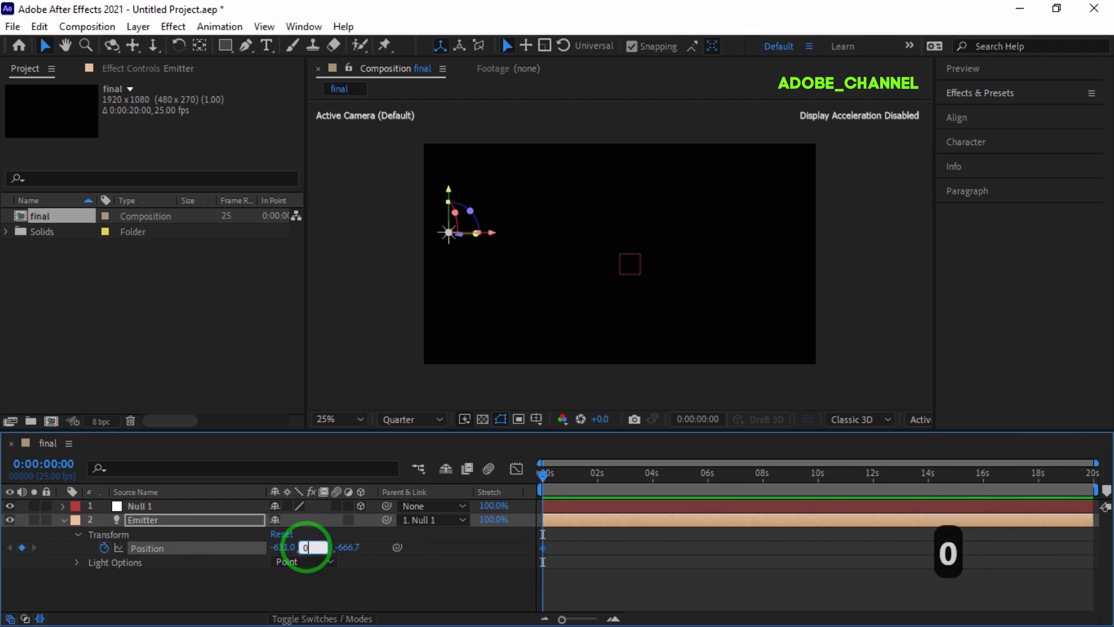
{"action": "key", "text": "Return"}
{"action": "left_click", "coordinate": [322, 547]}
{"action": "type", "text": "0"}
{"action": "key", "text": "Return"}
At 3 seconds, keyframe the Emitter light's X position at 0.
{"action": "left_click", "coordinate": [44, 463]}
{"action": "type", "text": "3:00"}
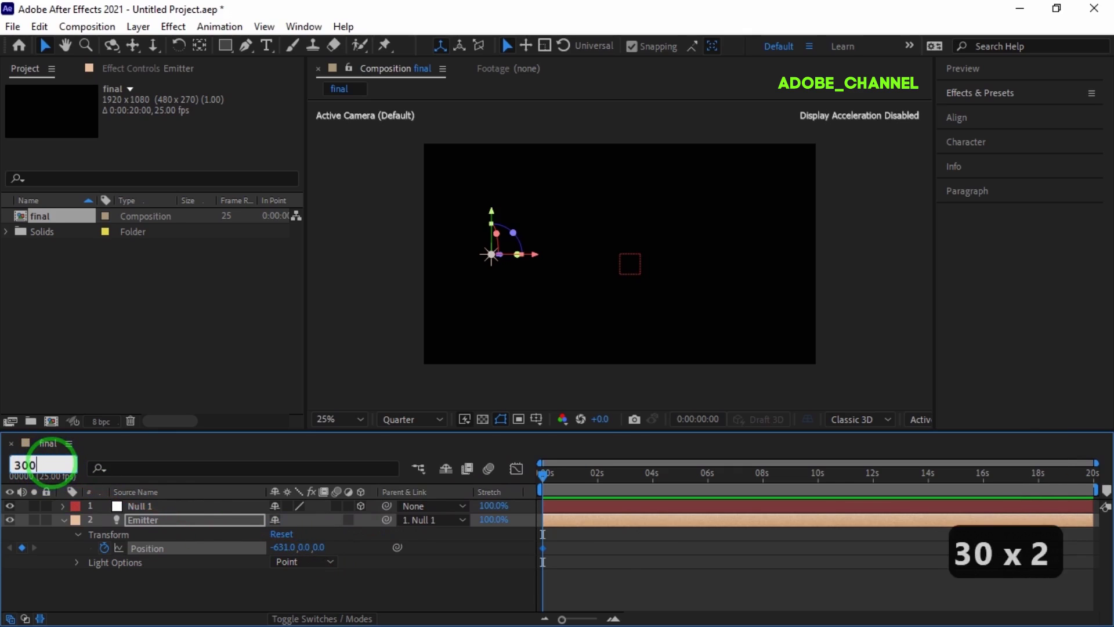
{"action": "key", "text": "Return"}
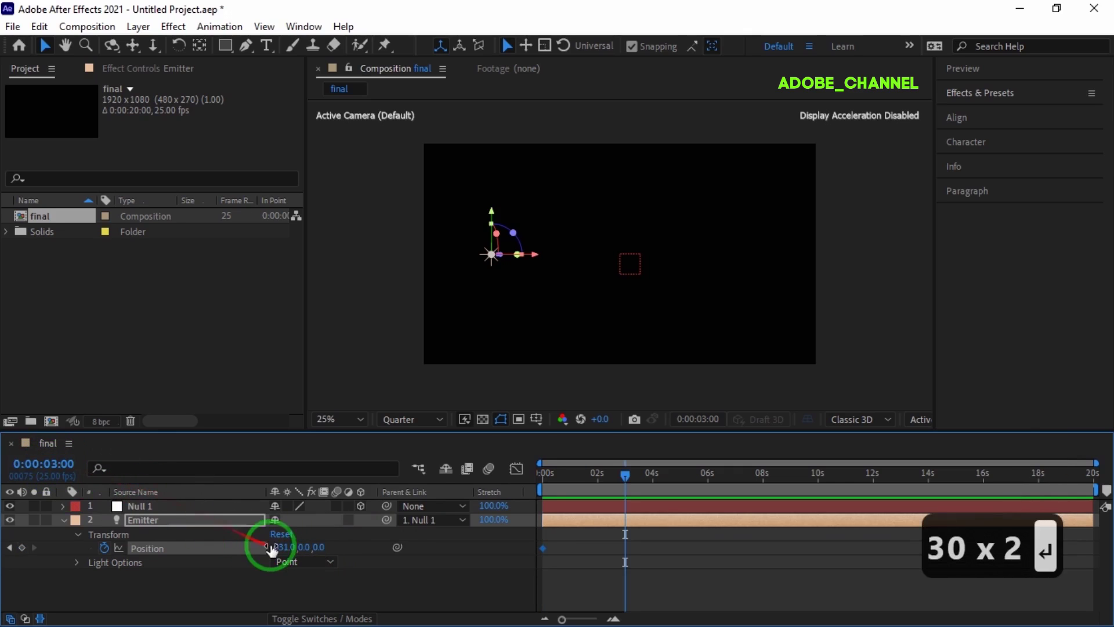
{"action": "left_click", "coordinate": [278, 546]}
{"action": "type", "text": "0"}
{"action": "key", "text": "Return"}
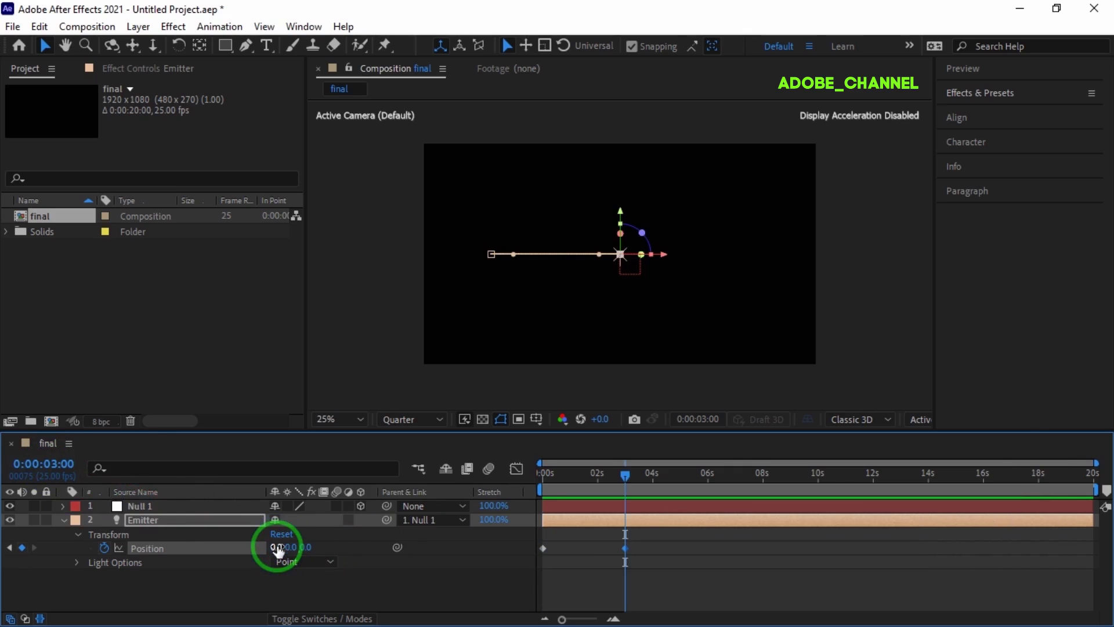
Add a Z Rotation keyframe to Null 1 at the start of the timeline and set it to 3 full turns.
{"action": "left_click", "coordinate": [62, 506]}
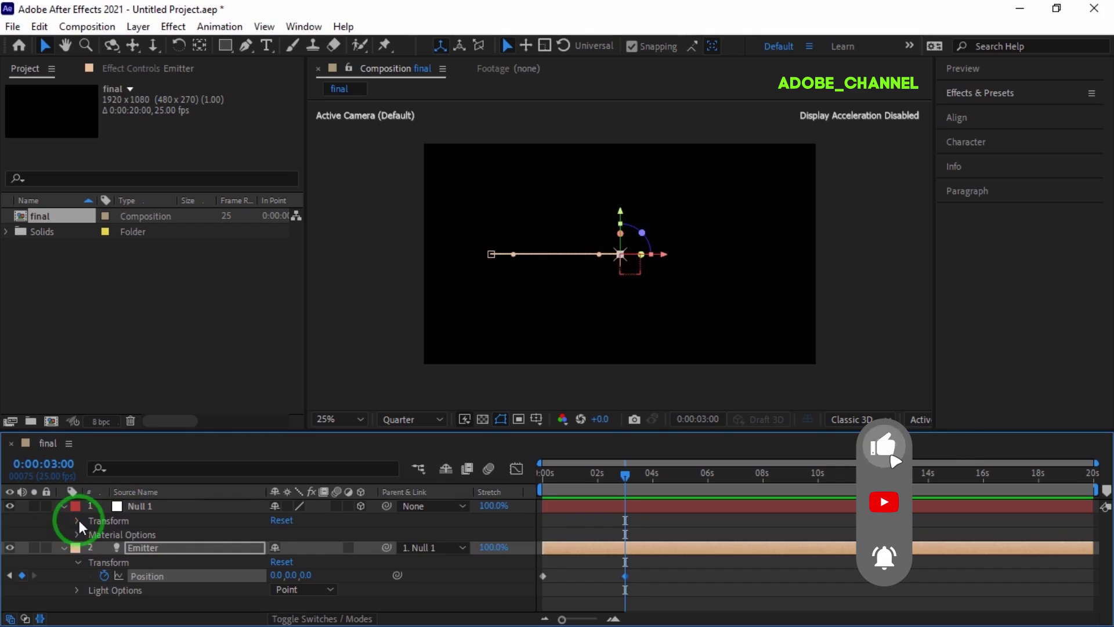
{"action": "left_click", "coordinate": [78, 521]}
{"action": "left_click_drag", "start_coordinate": [625, 475], "coordinate": [535, 480]}
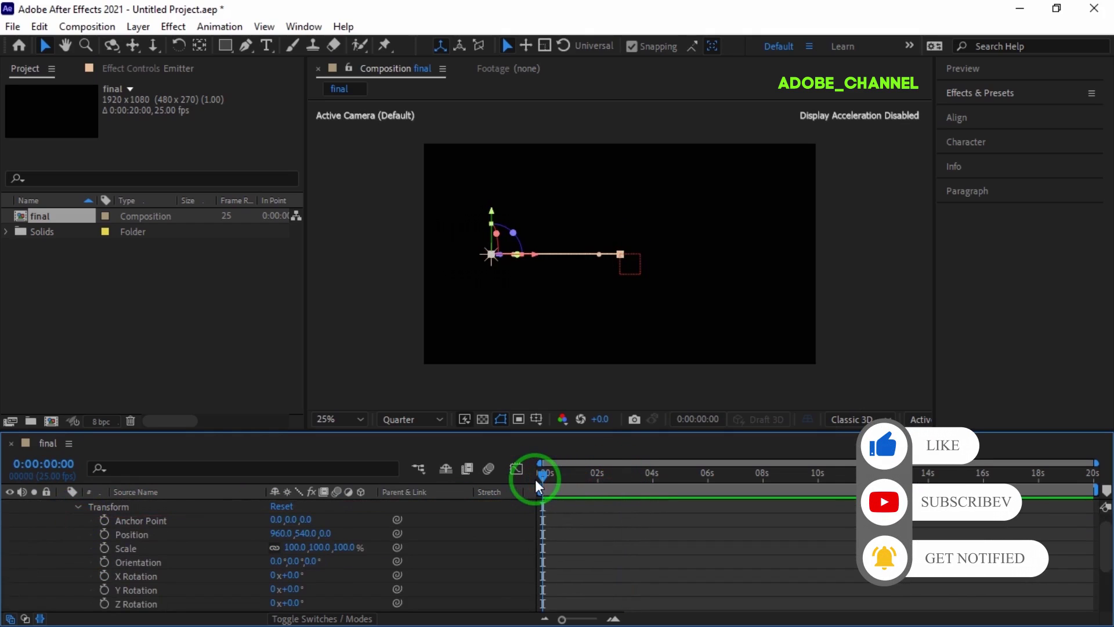
{"action": "left_click", "coordinate": [104, 604]}
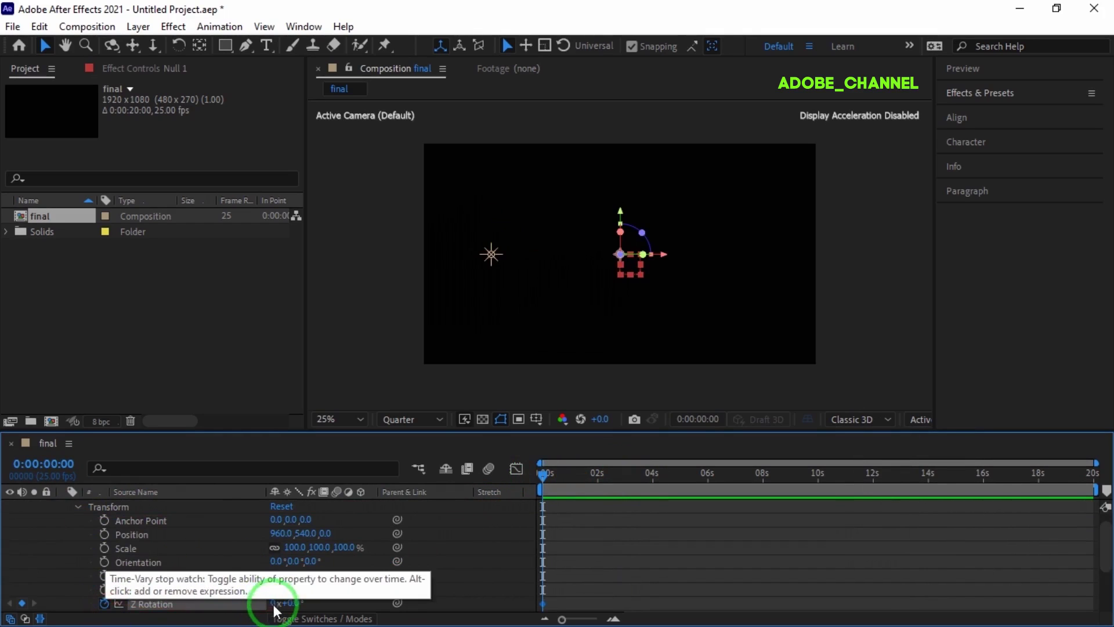
{"action": "left_click", "coordinate": [271, 604]}
{"action": "type", "text": "3"}
{"action": "key", "text": "Return"}
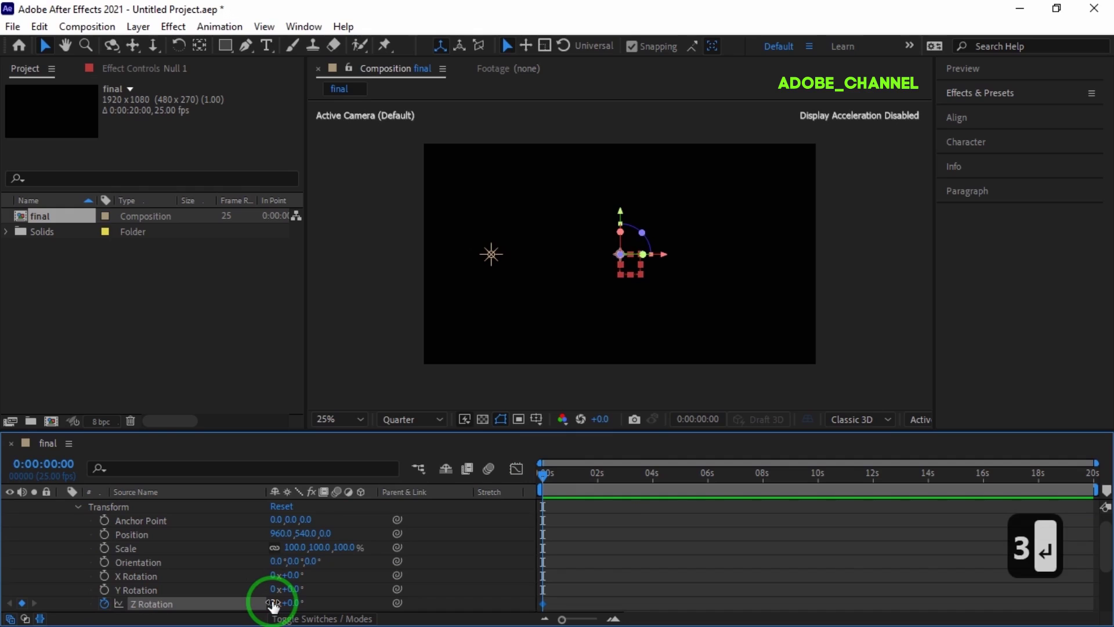
At 3 seconds, keyframe Null 1's Z Rotation at 0 turns.
{"action": "left_click", "coordinate": [51, 464]}
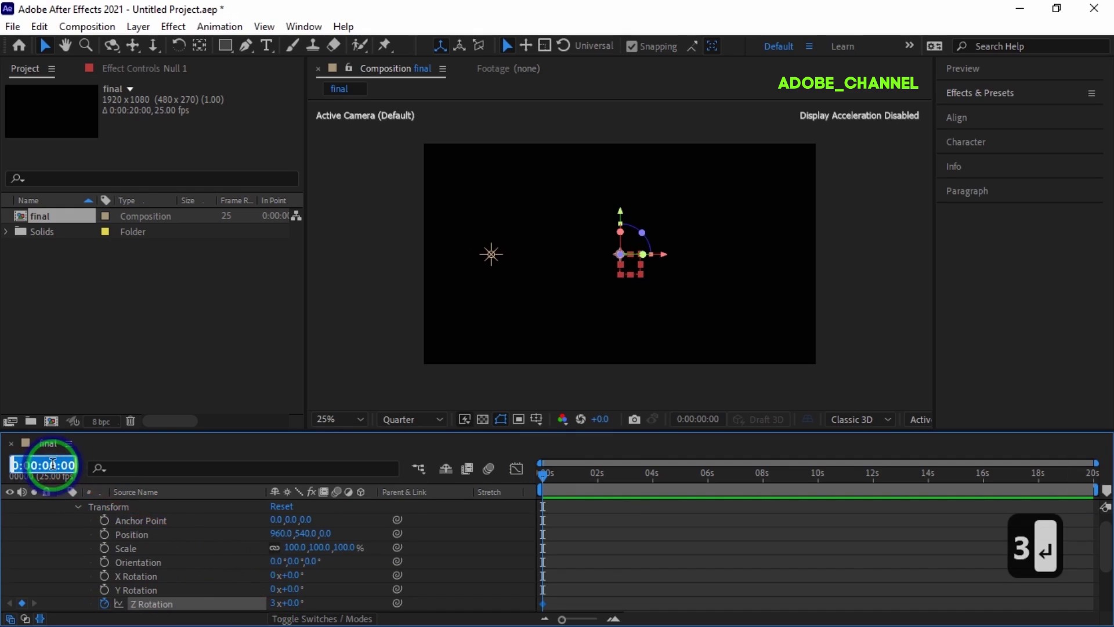
{"action": "type", "text": "300"}
{"action": "key", "text": "Return"}
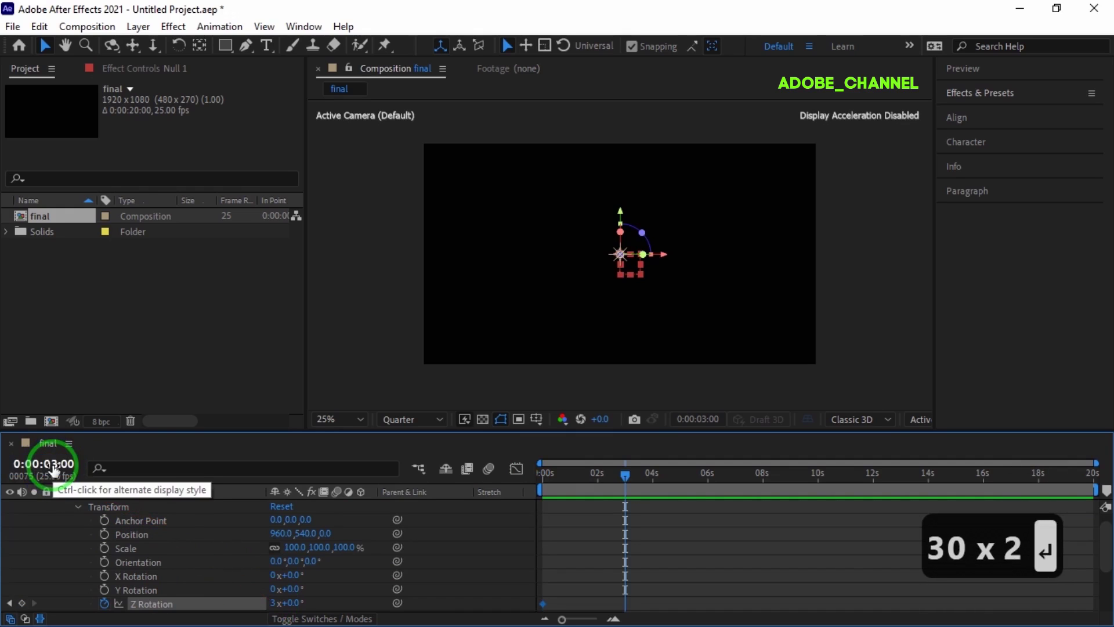
{"action": "left_click", "coordinate": [275, 604]}
{"action": "type", "text": "0"}
{"action": "key", "text": "Return"}
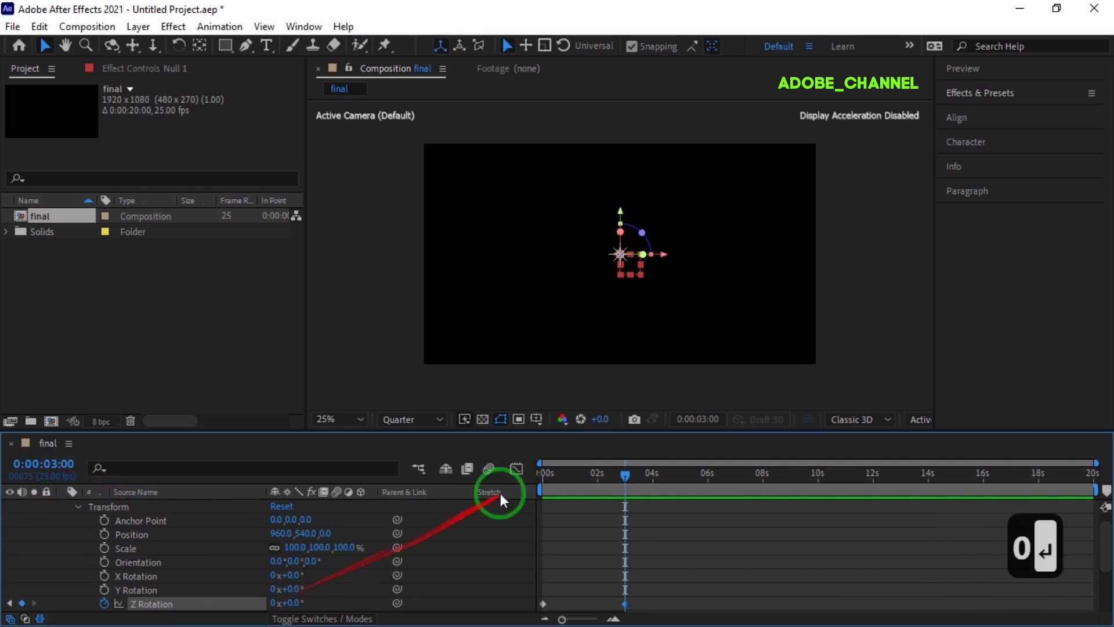
Return to the start of the timeline and apply Easy Ease to all Z Rotation and Position keyframes of both layers.
{"action": "left_click_drag", "start_coordinate": [625, 476], "coordinate": [527, 478]}
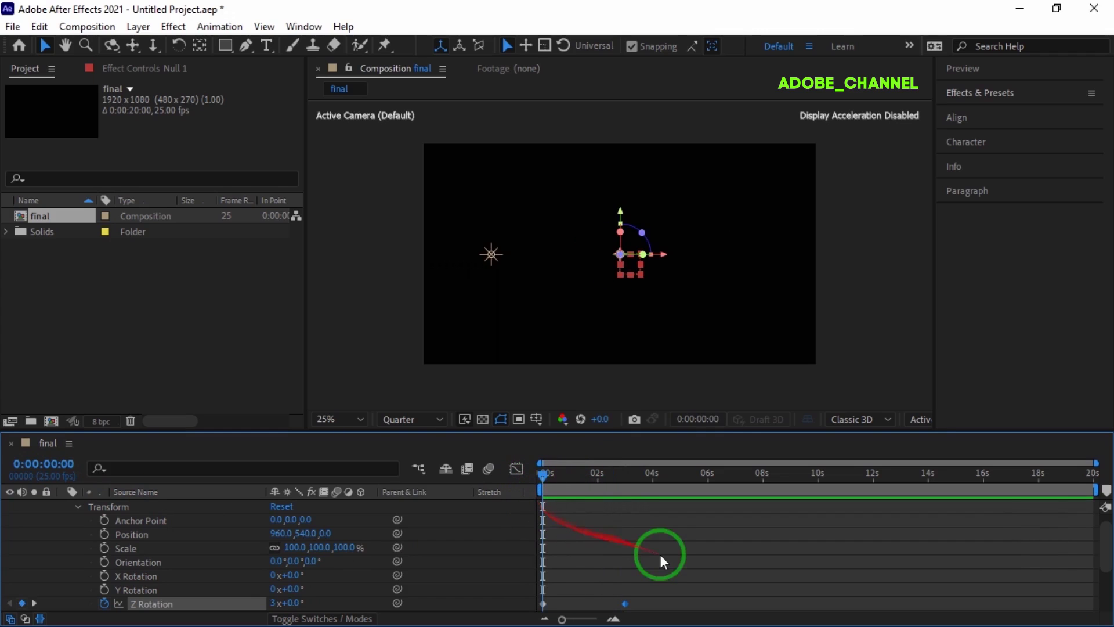
{"action": "scroll", "coordinate": [673, 550], "scroll_direction": "up", "scroll_amount": 1}
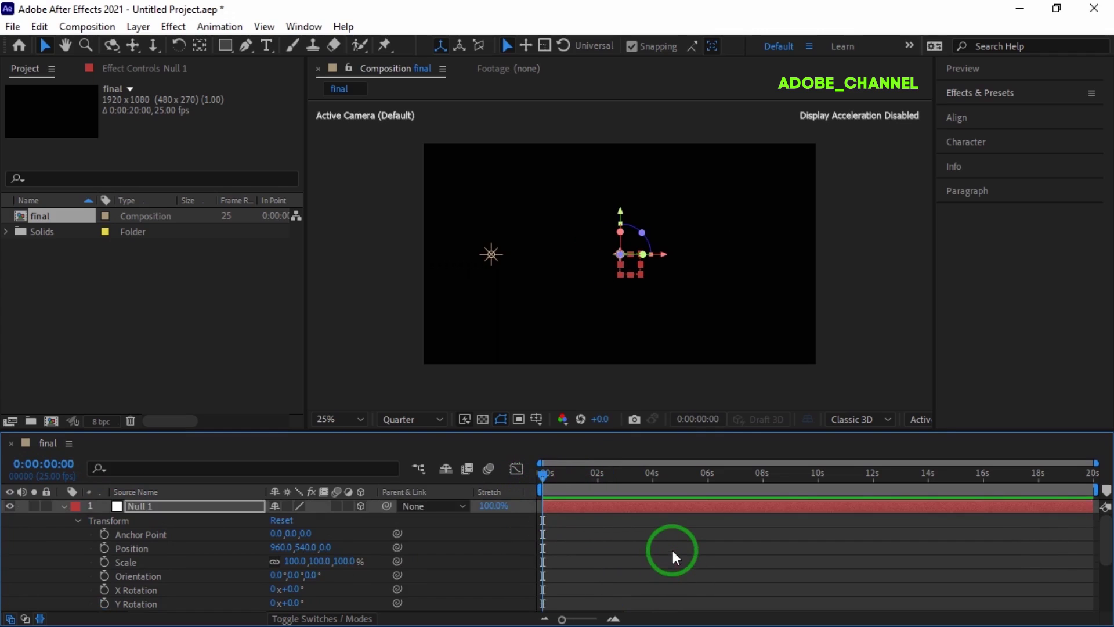
{"action": "scroll", "coordinate": [673, 550], "scroll_direction": "down", "scroll_amount": 4}
{"action": "left_click_drag", "start_coordinate": [671, 515], "coordinate": [518, 597]}
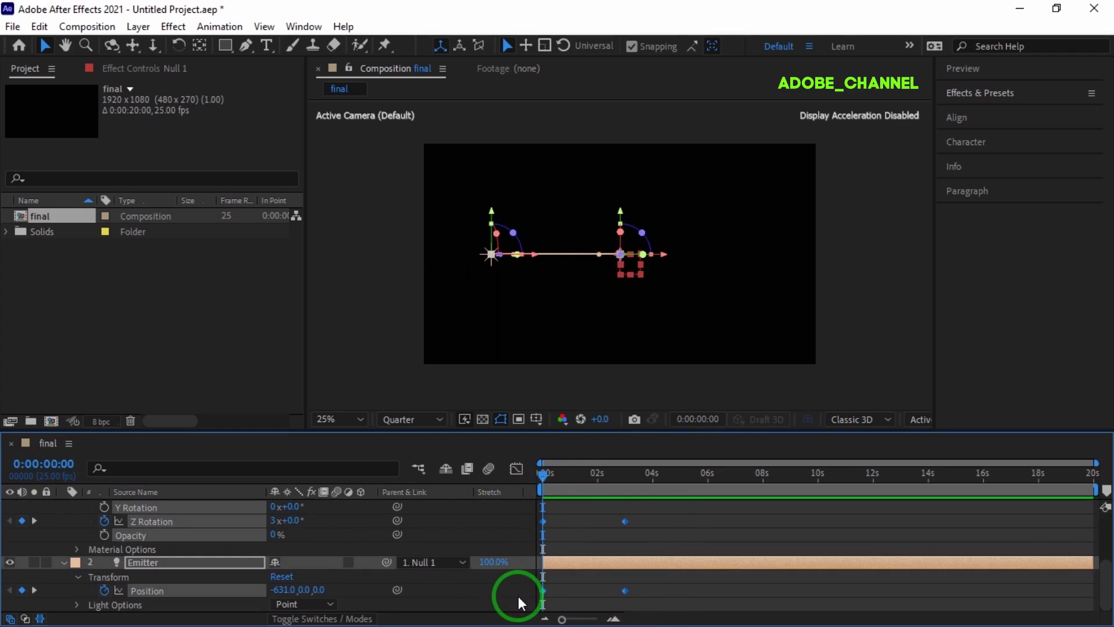
{"action": "key", "text": "F9"}
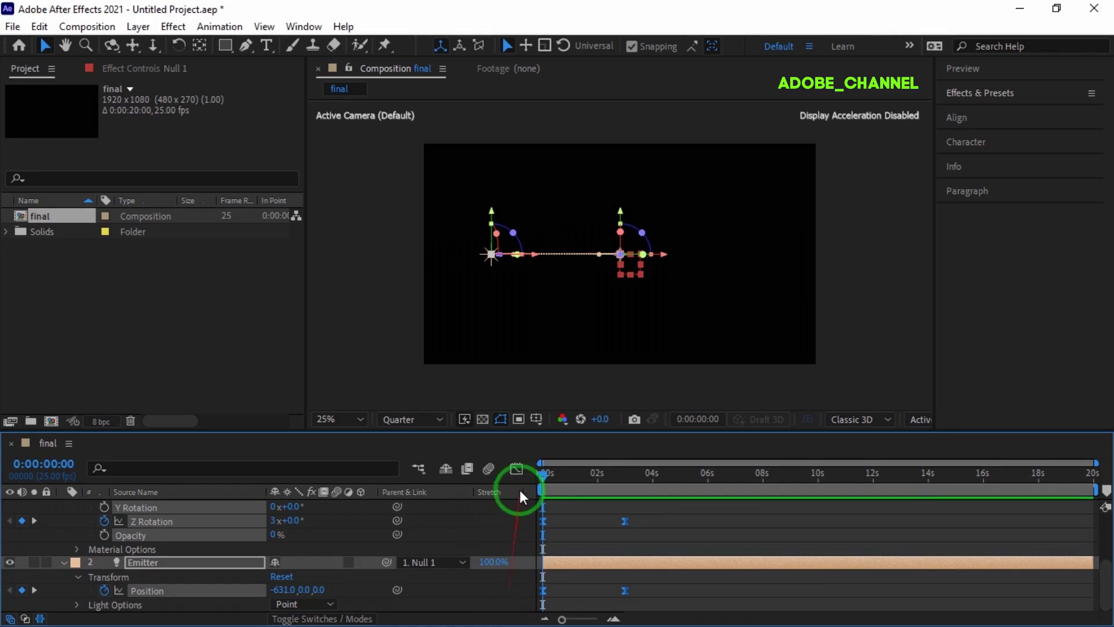
In the Graph Editor, stretch the outgoing ease handles of the first keyframes far toward the 3-second keyframes.
{"action": "left_click", "coordinate": [516, 471]}
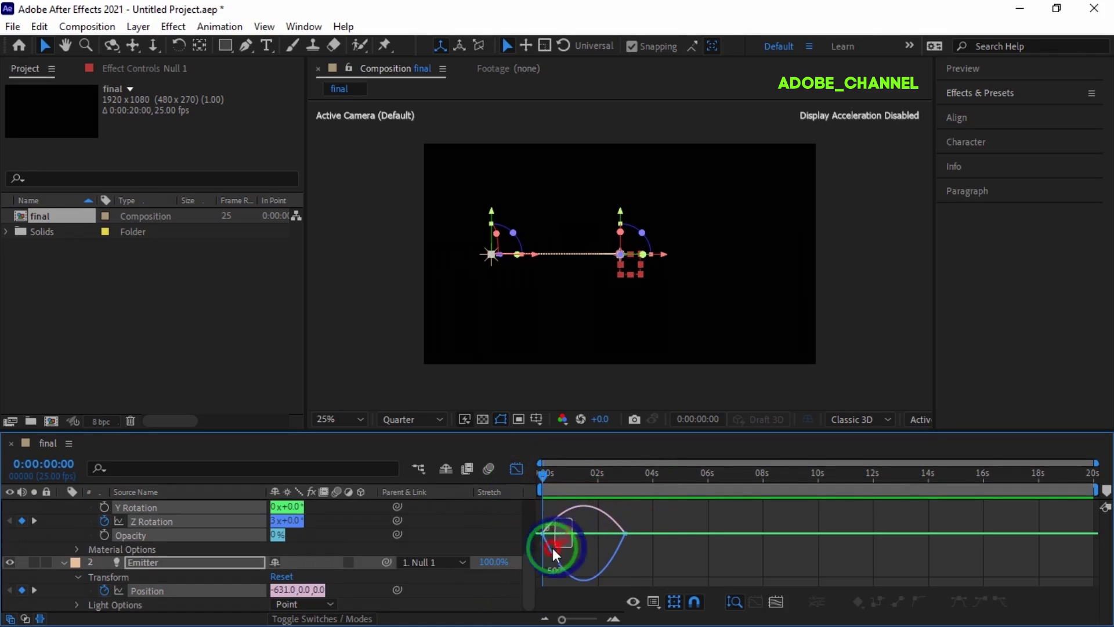
{"action": "left_click_drag", "start_coordinate": [532, 550], "coordinate": [533, 548]}
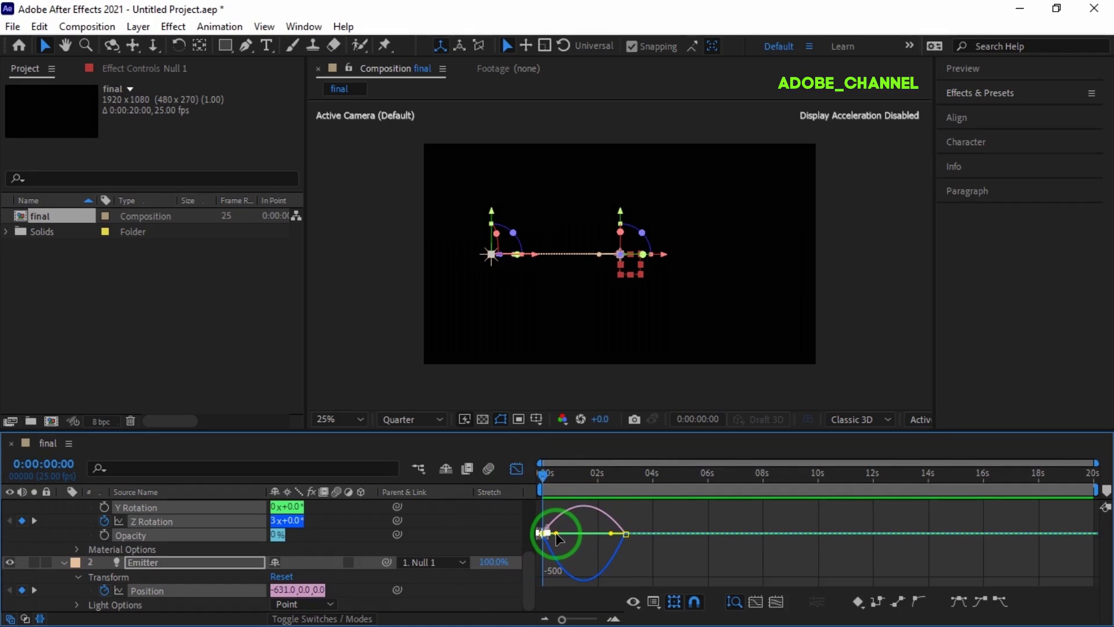
{"action": "left_click_drag", "start_coordinate": [558, 536], "coordinate": [608, 538]}
{"action": "left_click", "coordinate": [517, 469]}
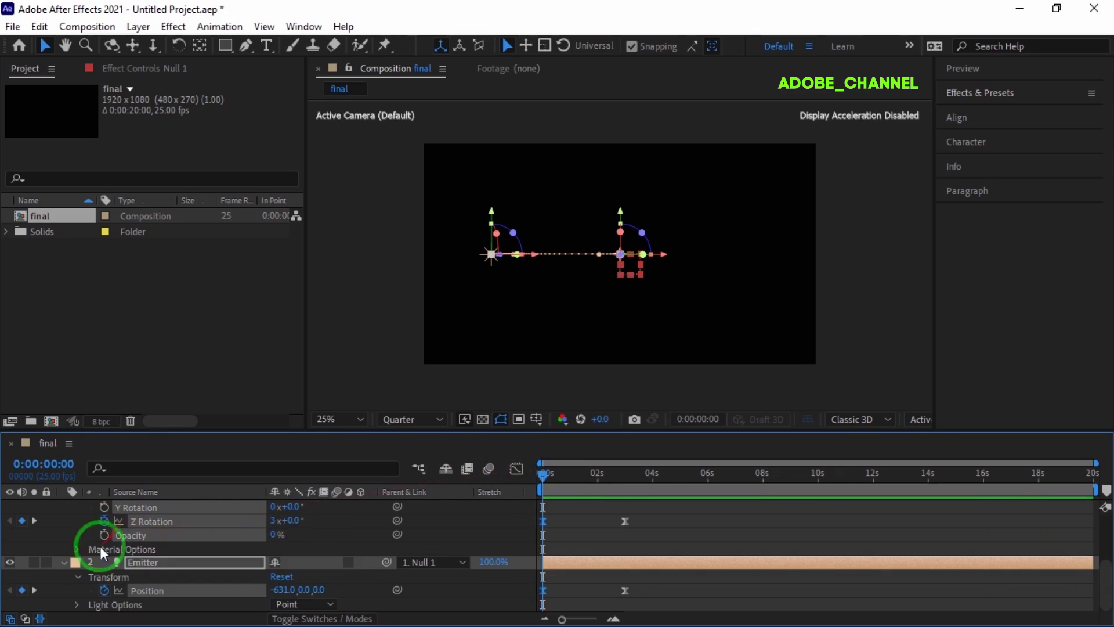
Collapse the layer properties and create a new 1920 × 1080 black solid named particle.
{"action": "left_click", "coordinate": [67, 561]}
{"action": "left_click", "coordinate": [144, 556]}
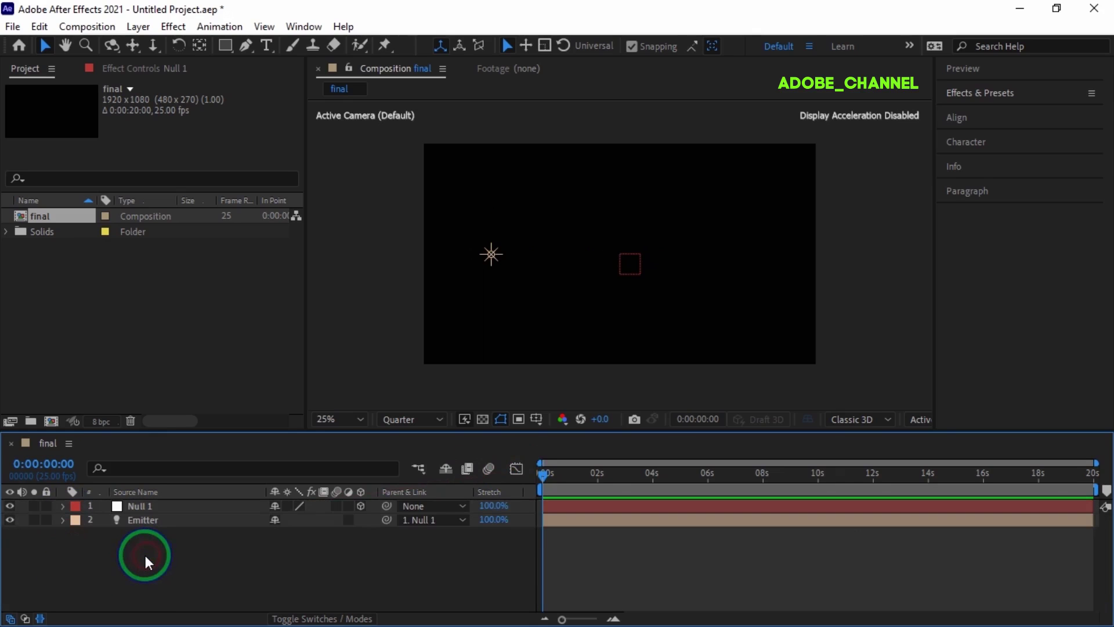
{"action": "right_click", "coordinate": [147, 553]}
{"action": "mouse_move", "coordinate": [212, 358]}
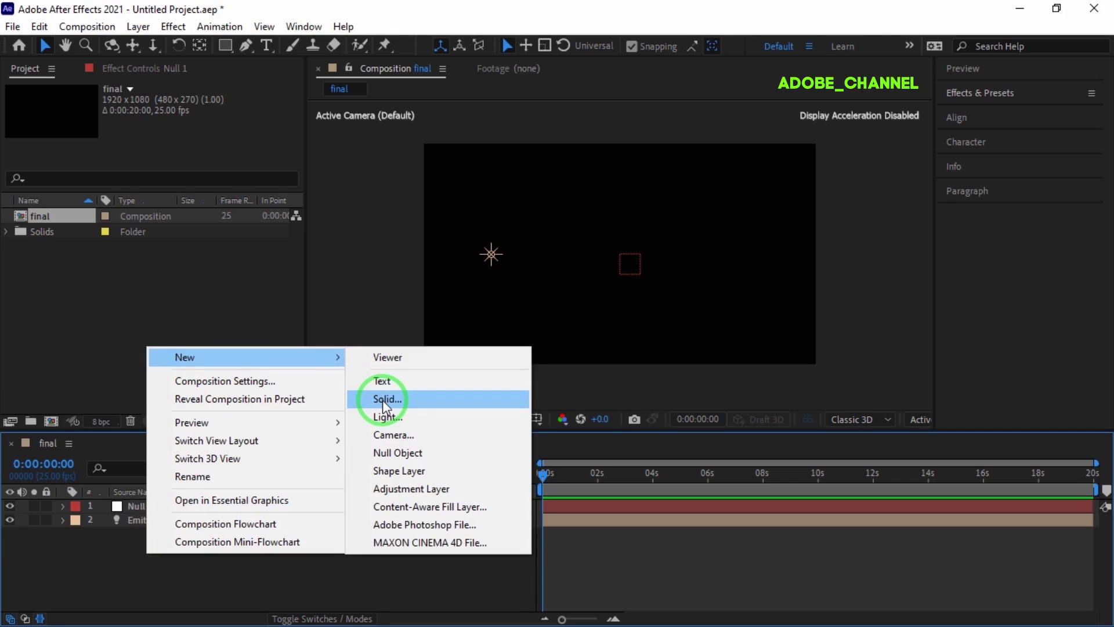
{"action": "left_click", "coordinate": [382, 399]}
{"action": "type", "text": "pa"}
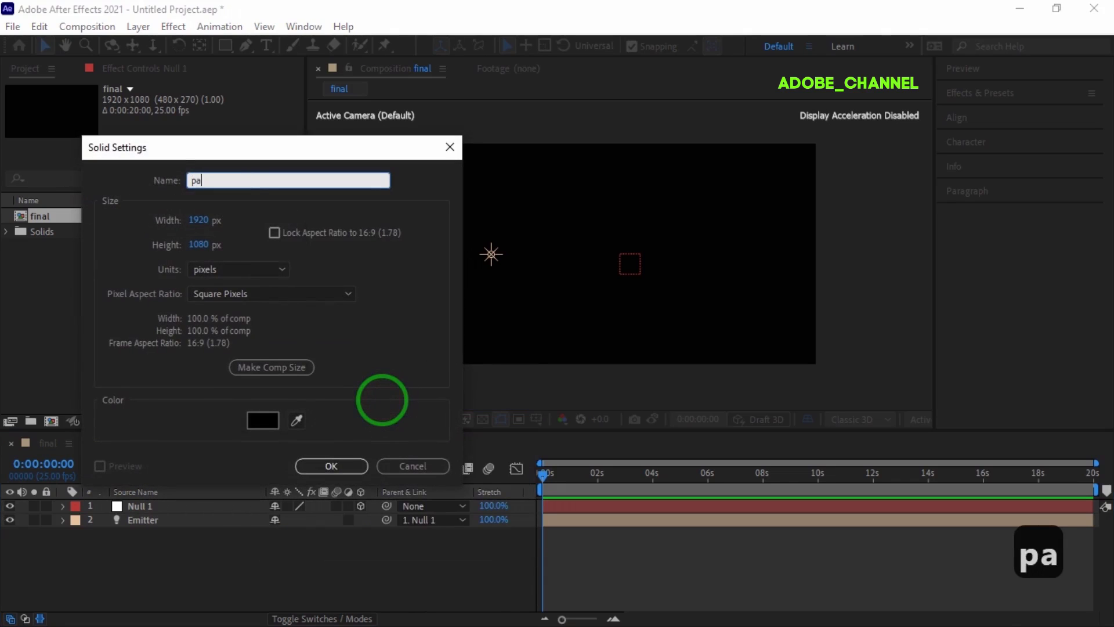
{"action": "type", "text": "rticl"}
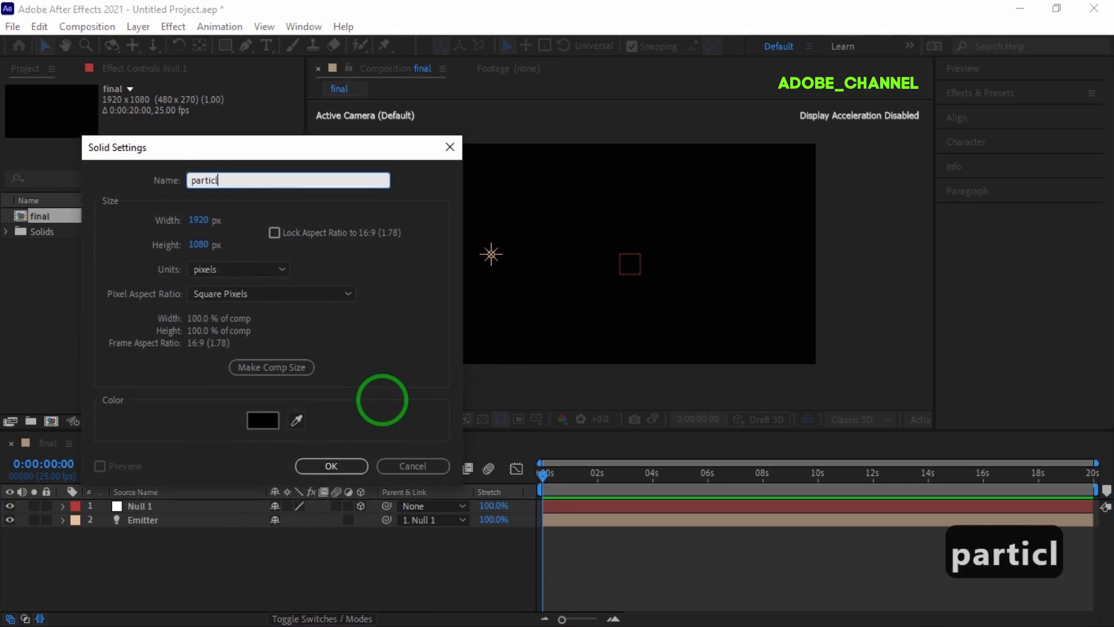
{"action": "type", "text": "e"}
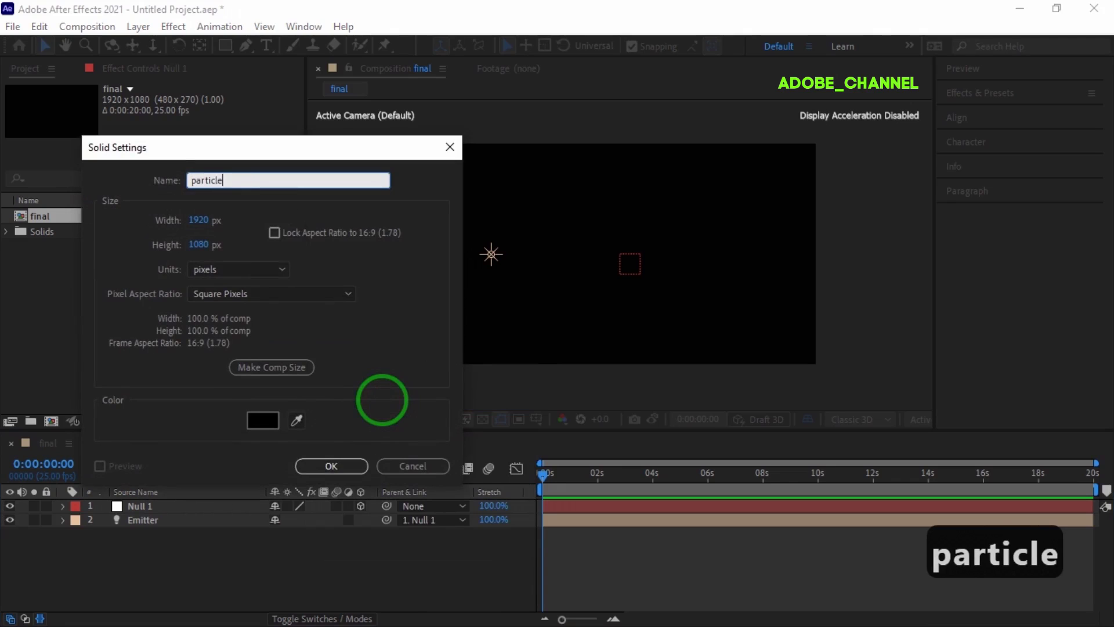
{"action": "left_click", "coordinate": [342, 465]}
Find the RG Trapcode Particular effect and apply it to the particle layer.
{"action": "left_click", "coordinate": [1013, 93]}
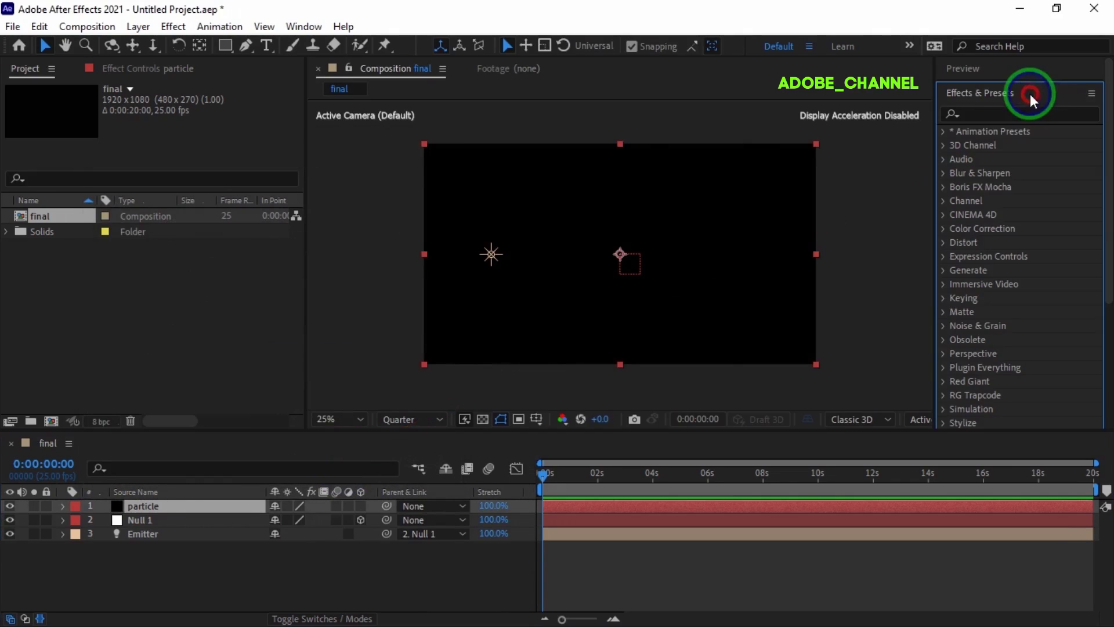
{"action": "left_click", "coordinate": [990, 113]}
{"action": "type", "text": "p"}
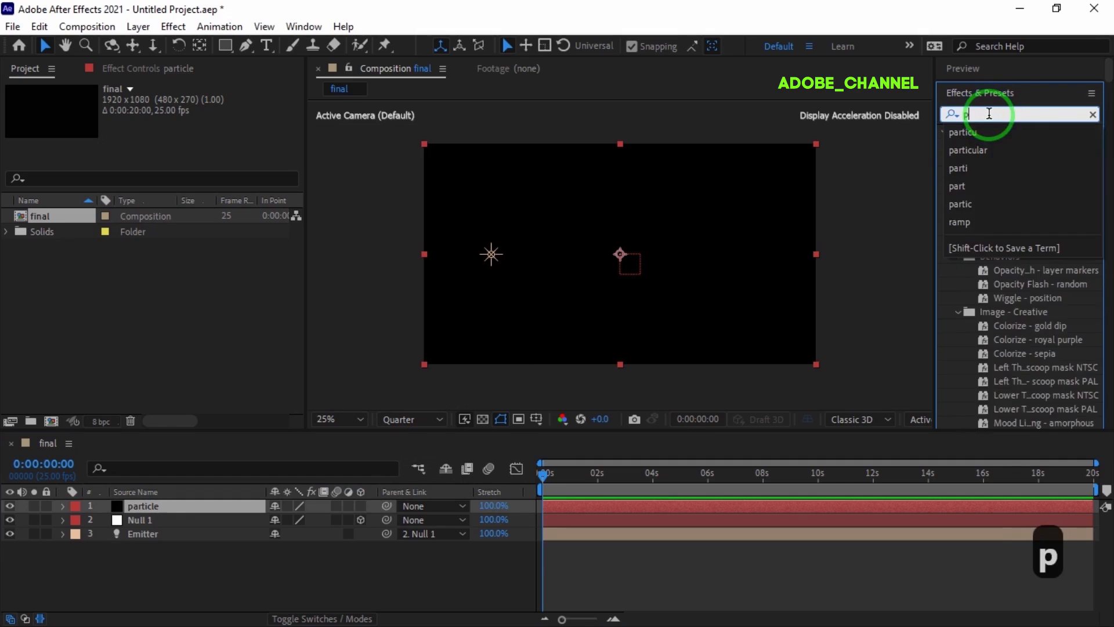
{"action": "type", "text": "articula"}
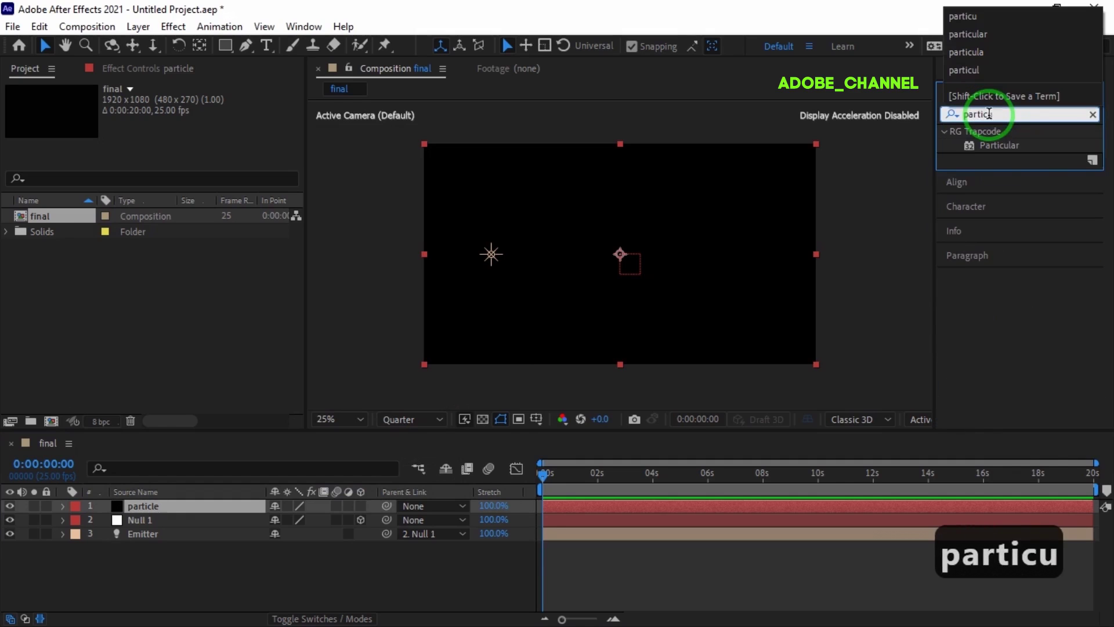
{"action": "left_click", "coordinate": [992, 145]}
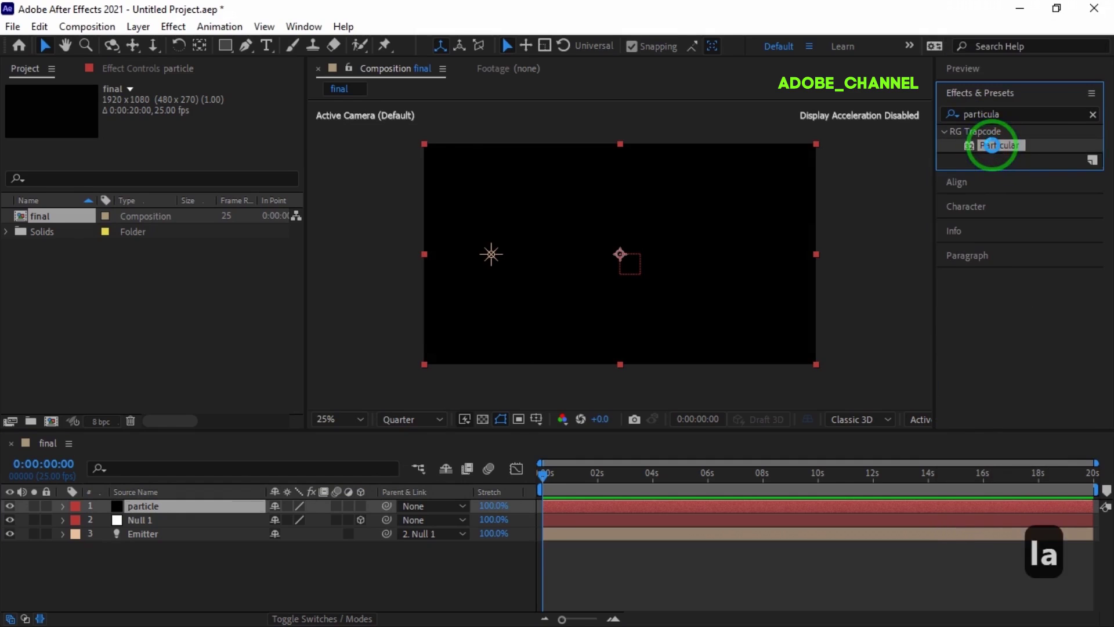
{"action": "double_click", "coordinate": [992, 146]}
At 3 seconds, set Particular's emitter Particles/sec to 15000, keyframe it and reveal the keyframe in the timeline.
{"action": "left_click", "coordinate": [49, 461]}
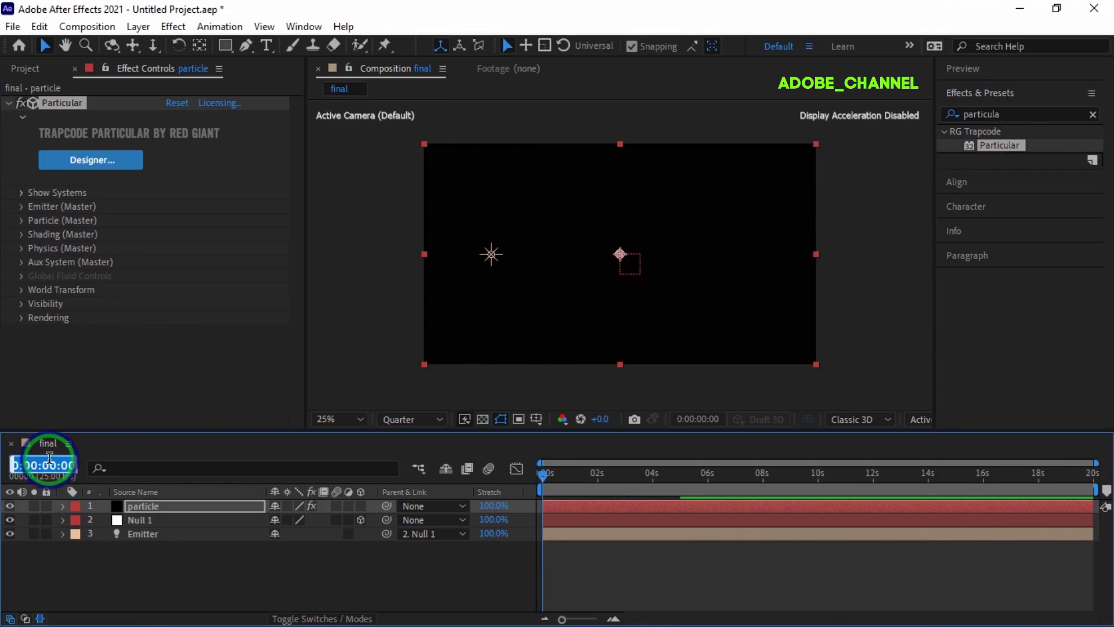
{"action": "type", "text": "300"}
{"action": "key", "text": "Return"}
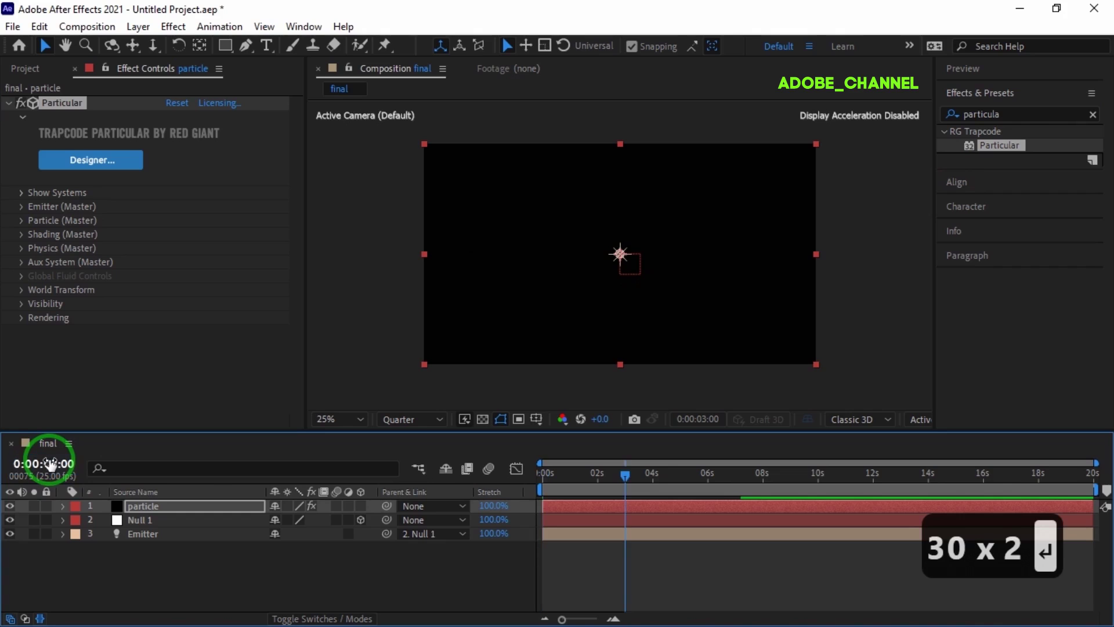
{"action": "left_click", "coordinate": [23, 206]}
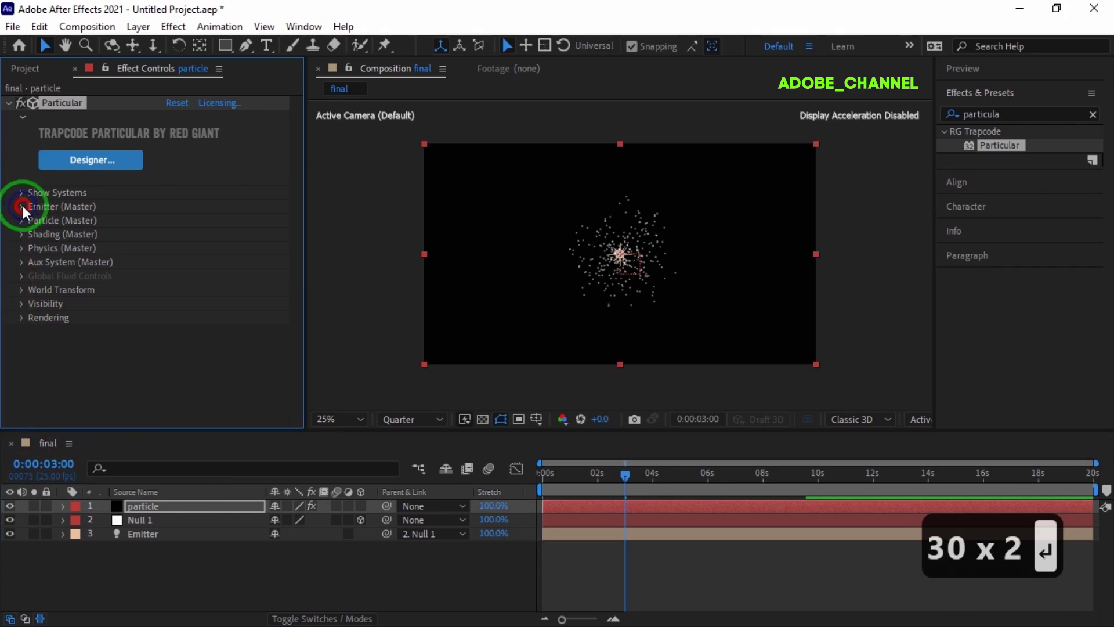
{"action": "left_click", "coordinate": [174, 129]}
{"action": "type", "text": "15000"}
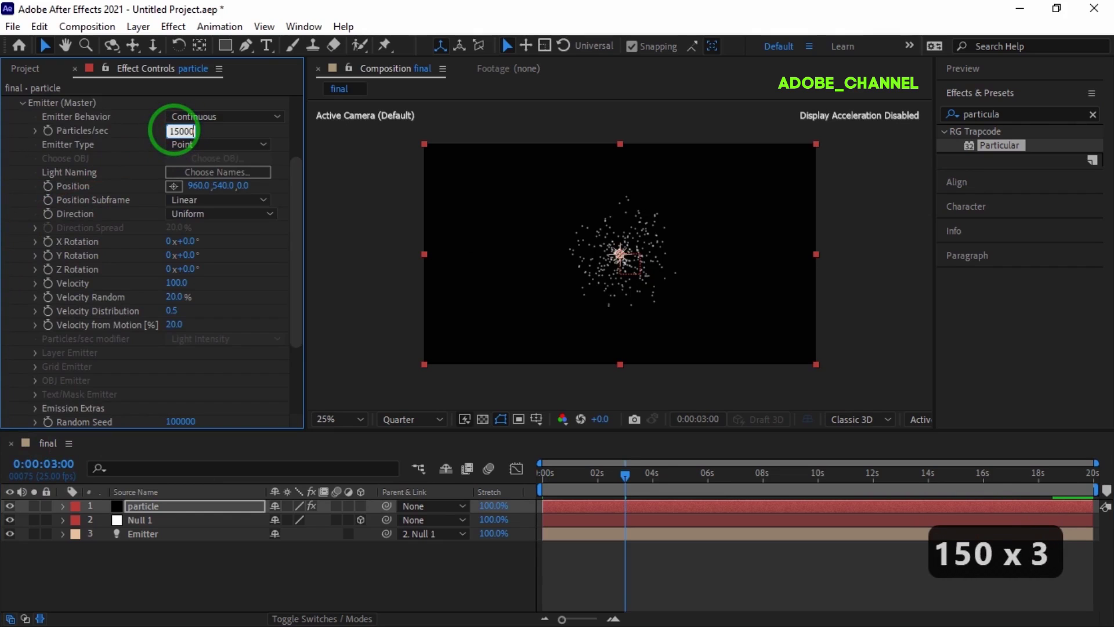
{"action": "key", "text": "Return"}
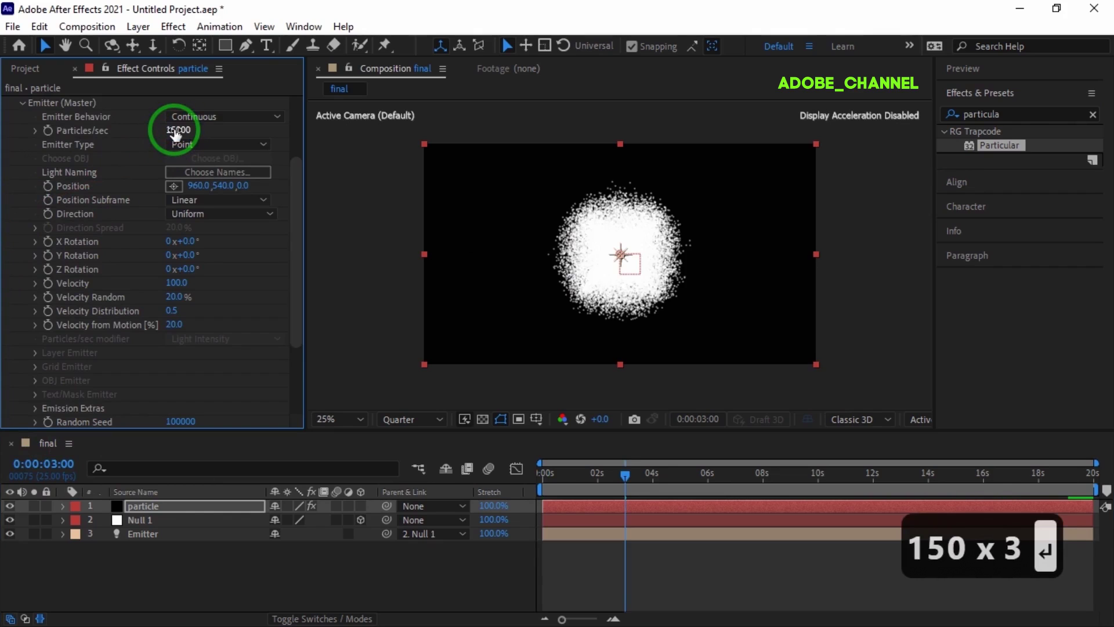
{"action": "left_click", "coordinate": [84, 132]}
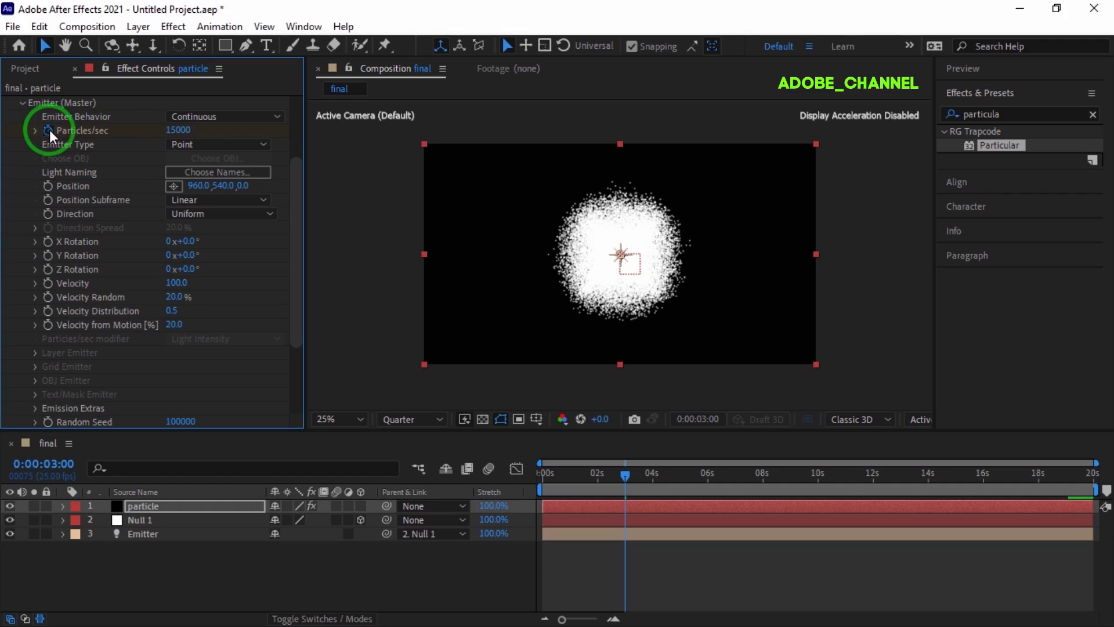
{"action": "key", "text": "u"}
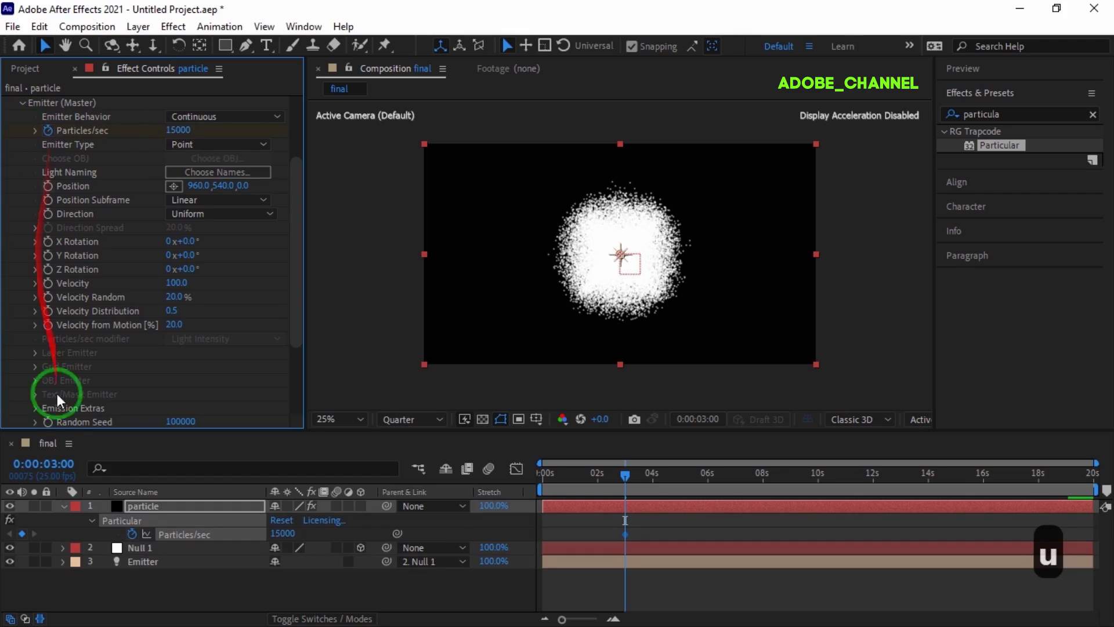
At 0:00:03:09, keyframe the emitter's Particles/sec at 0.
{"action": "left_click", "coordinate": [51, 464]}
{"action": "type", "text": "3:09"}
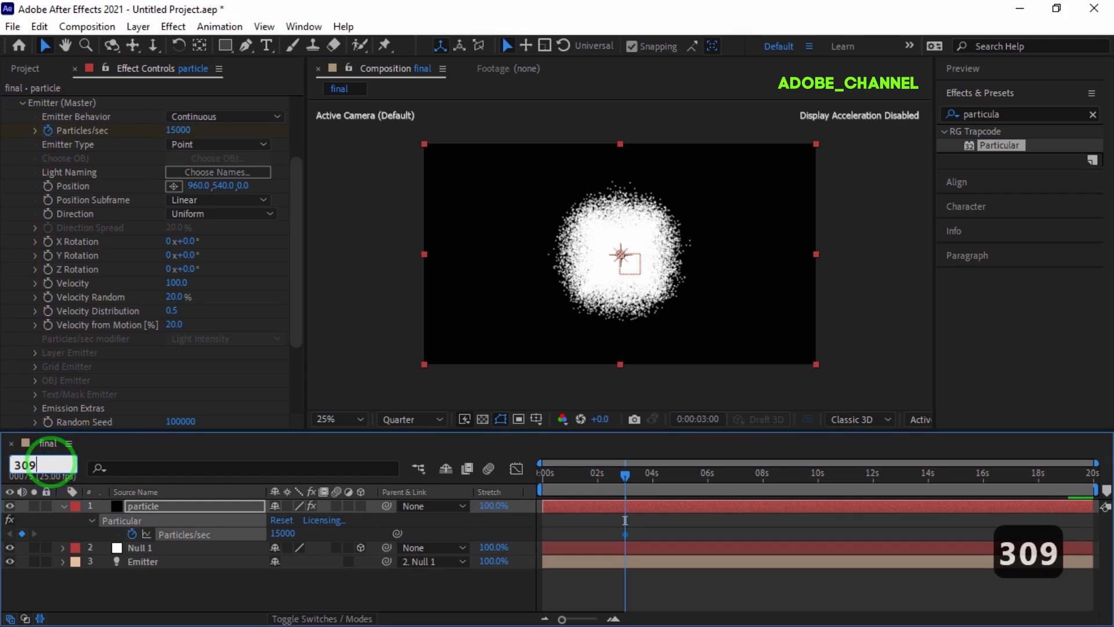
{"action": "key", "text": "Return"}
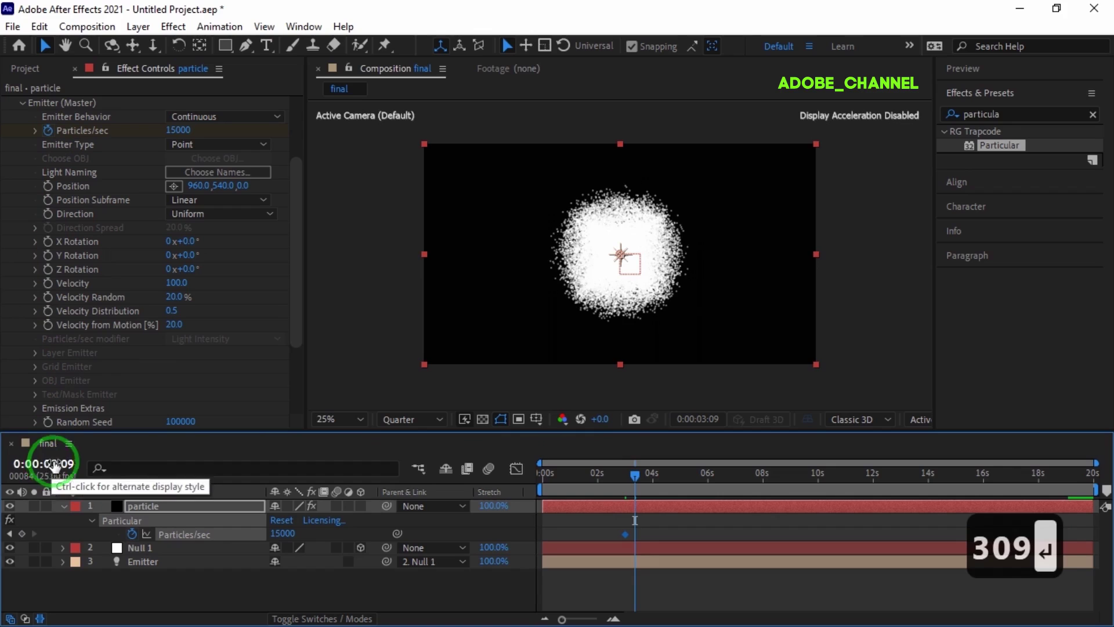
{"action": "left_click", "coordinate": [180, 129]}
{"action": "type", "text": "0"}
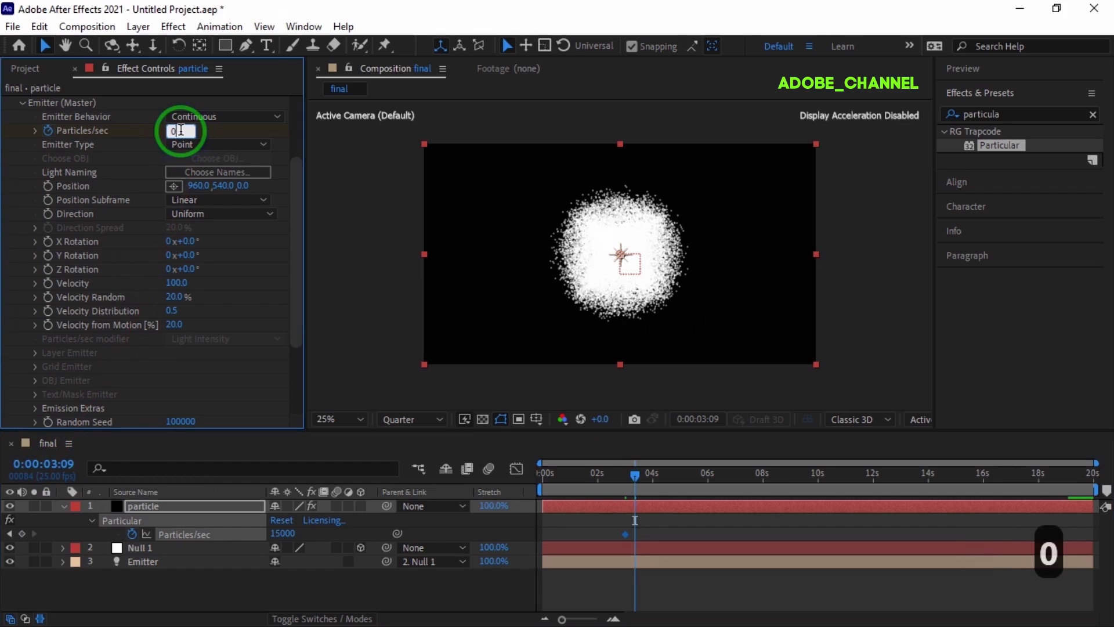
{"action": "key", "text": "Return"}
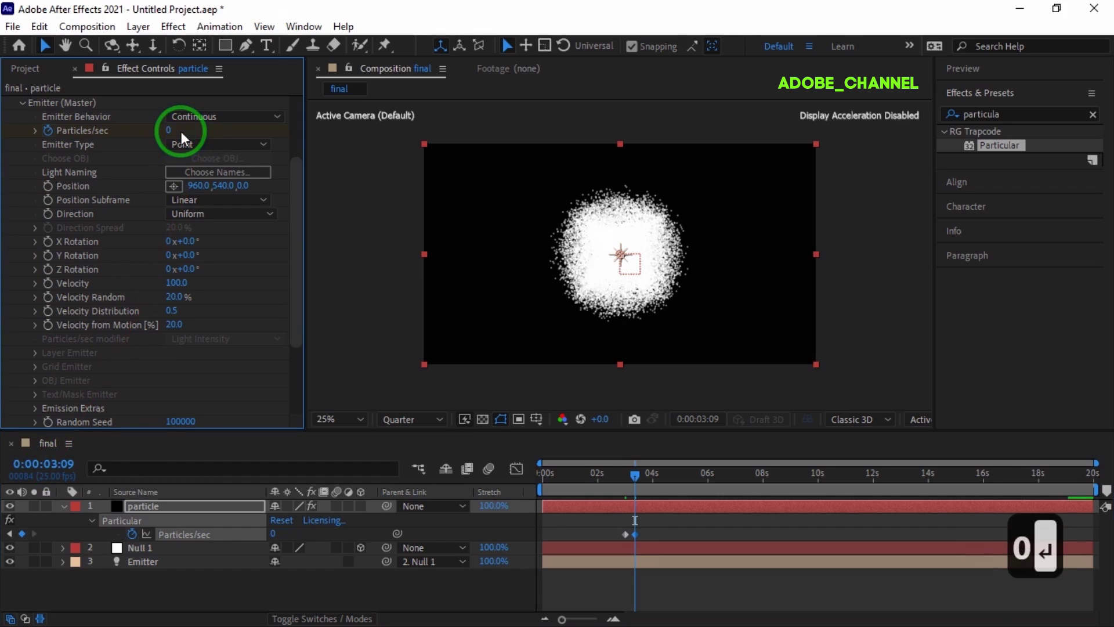
Set Particular's Emitter Type to Light(s) and its Position Subframe to 10x Smooth.
{"action": "left_click", "coordinate": [604, 473]}
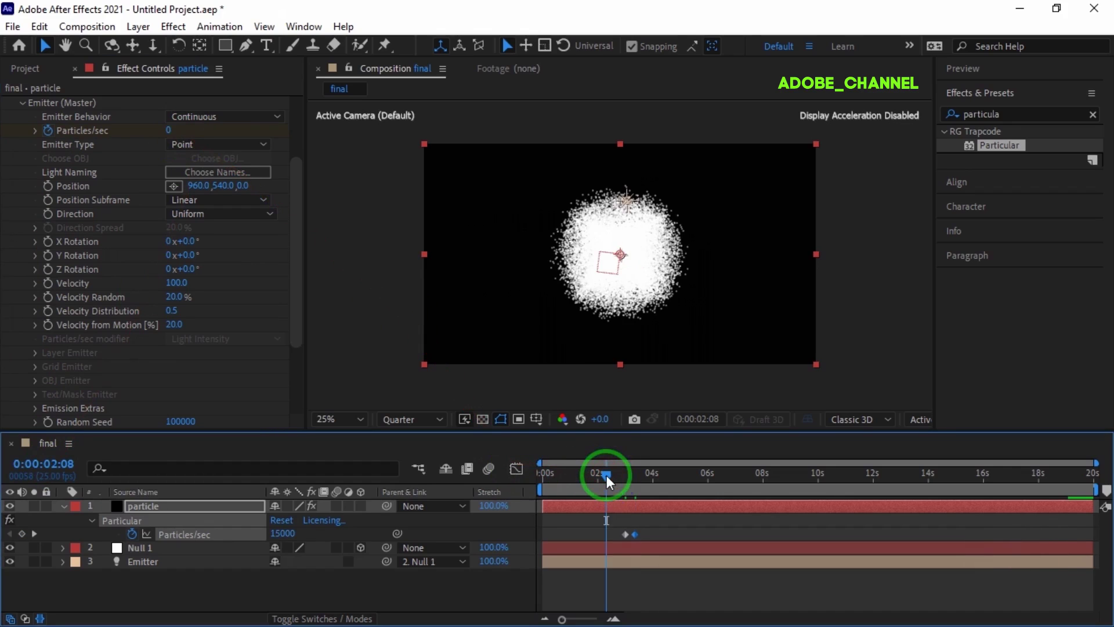
{"action": "left_click", "coordinate": [264, 145]}
{"action": "left_click", "coordinate": [227, 237]}
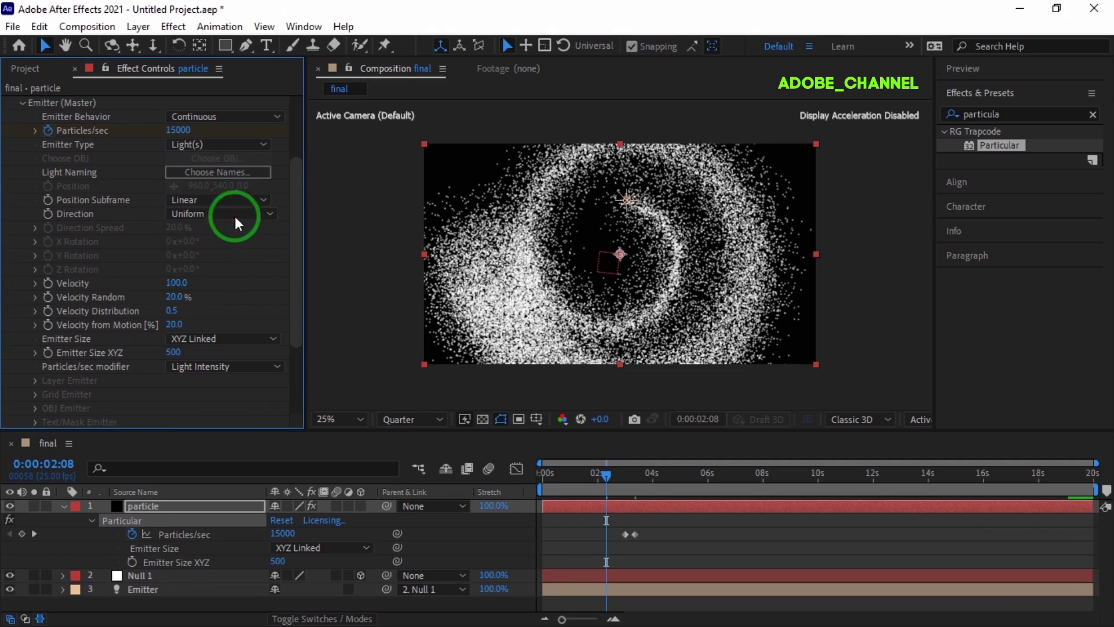
{"action": "left_click", "coordinate": [249, 200]}
{"action": "left_click", "coordinate": [239, 254]}
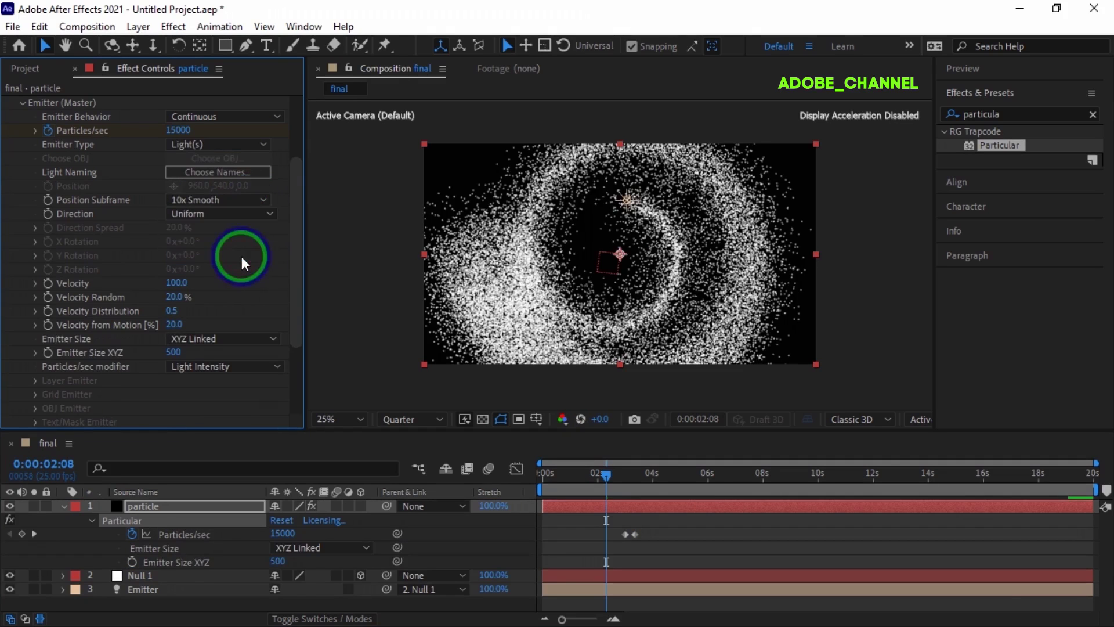
At 3 seconds, set the emitter's Velocity to 150 and keyframe it.
{"action": "left_click", "coordinate": [53, 463]}
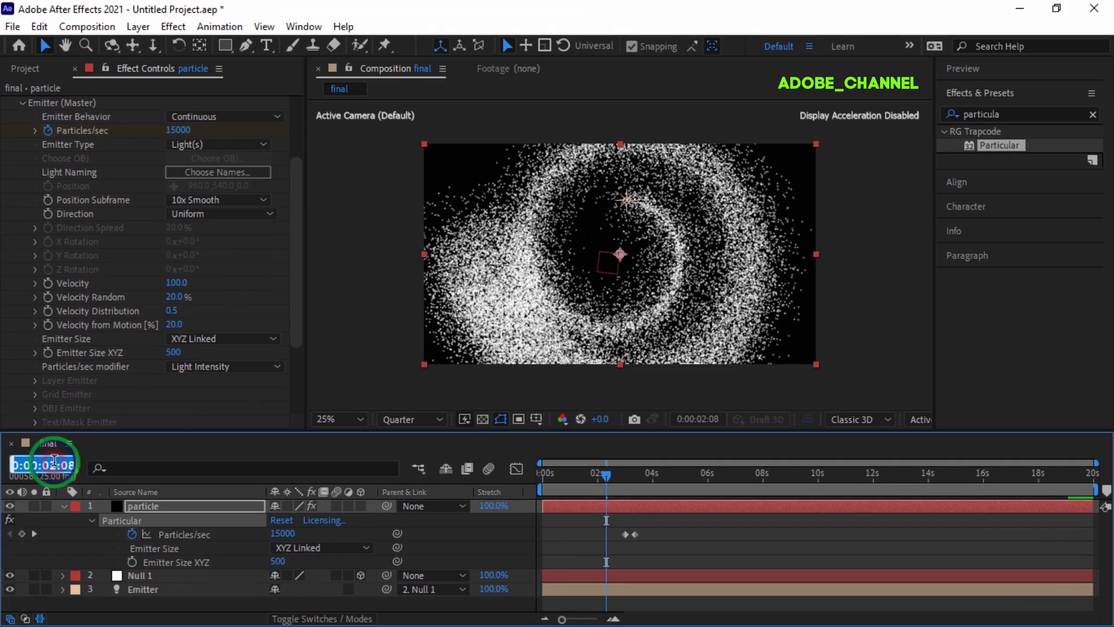
{"action": "type", "text": "300"}
{"action": "key", "text": "Return"}
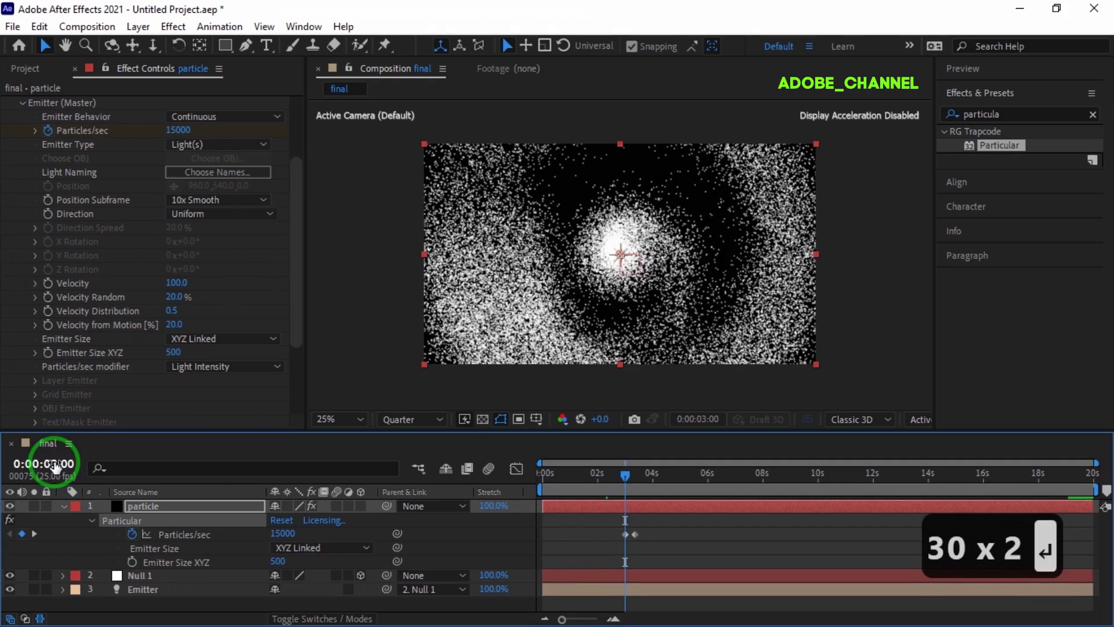
{"action": "left_click", "coordinate": [174, 283]}
{"action": "type", "text": "150"}
{"action": "key", "text": "Return"}
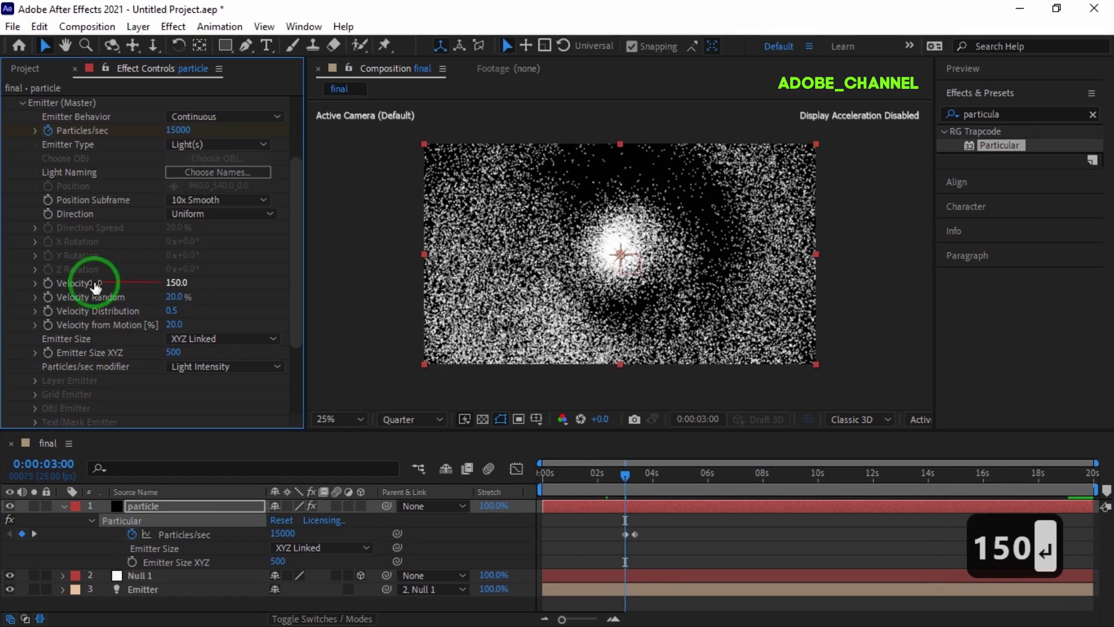
At 0:00:03:09, keyframe the emitter's Velocity at 100.
{"action": "left_click", "coordinate": [52, 464]}
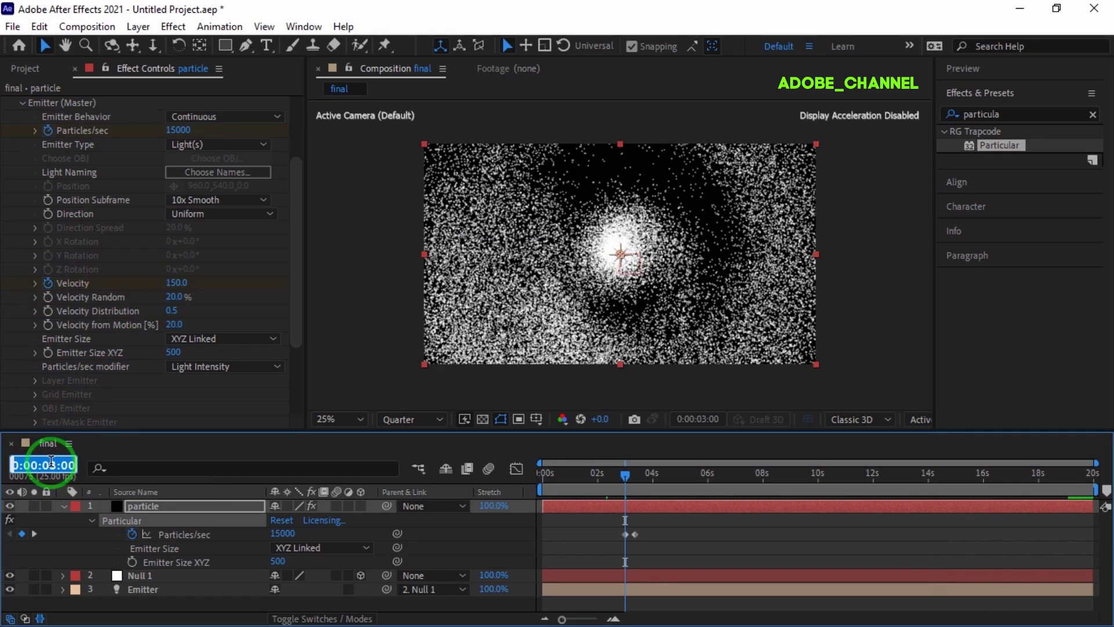
{"action": "type", "text": "309"}
{"action": "key", "text": "Return"}
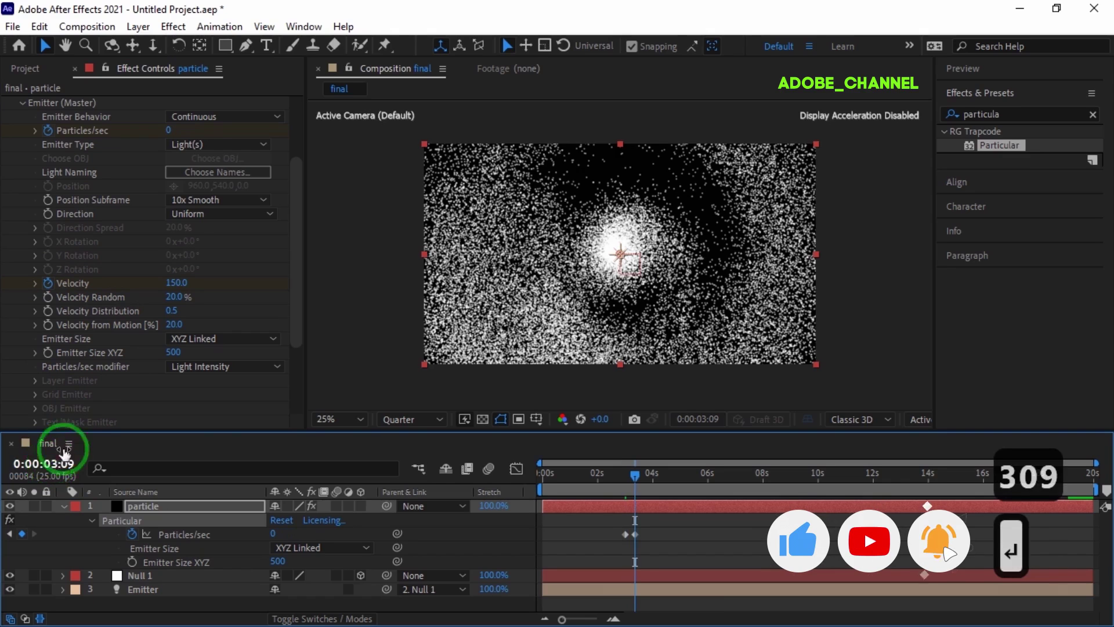
{"action": "left_click", "coordinate": [173, 283]}
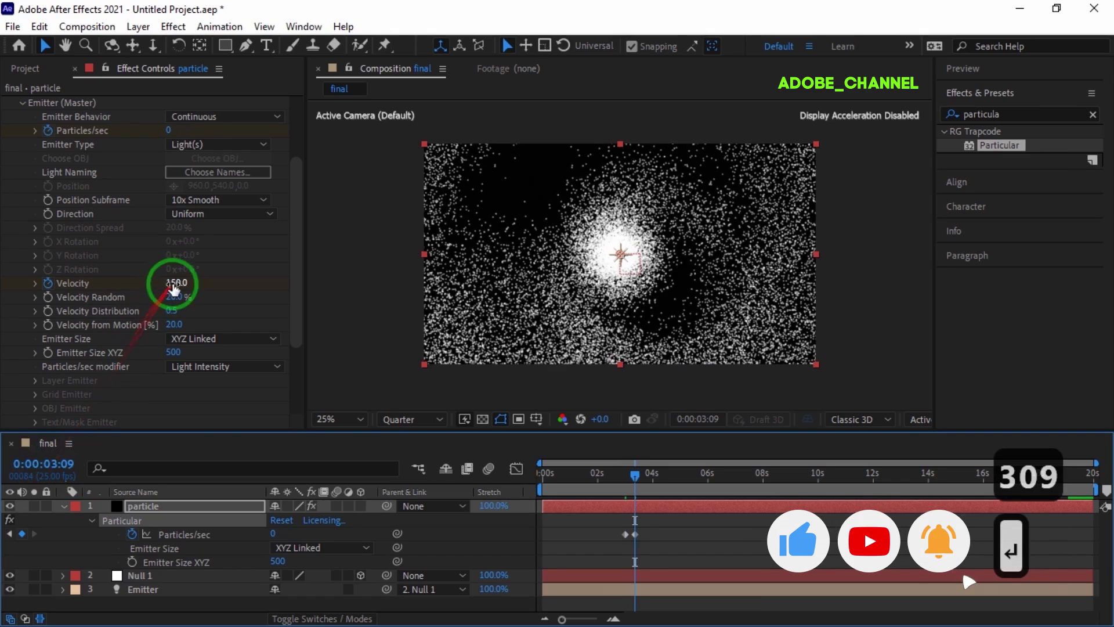
{"action": "type", "text": "100"}
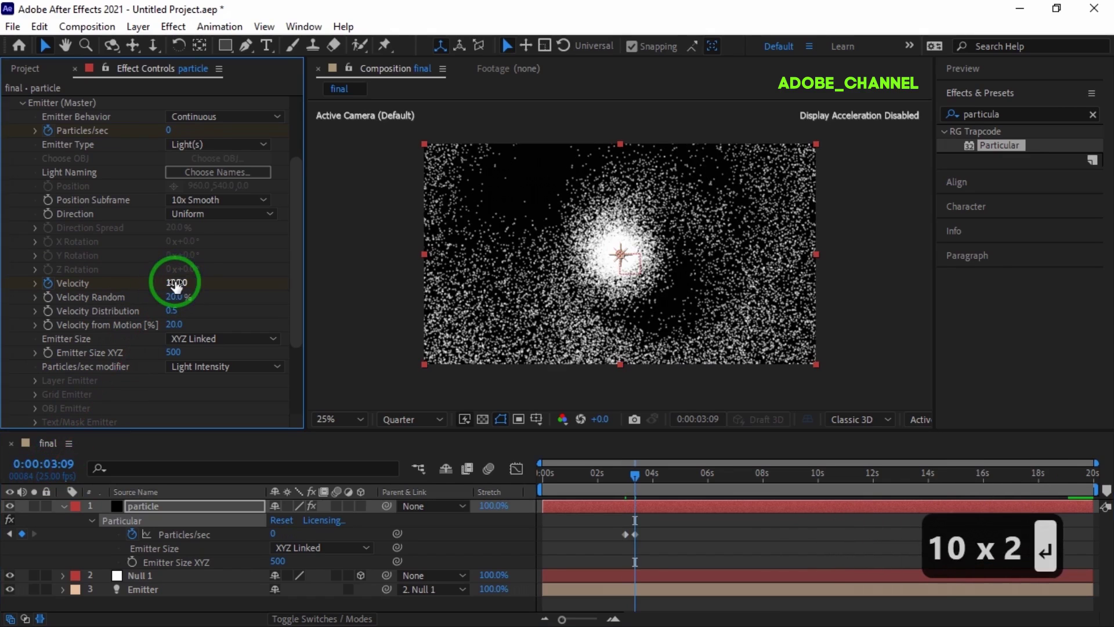
Reveal the particle layer's keyframes and apply Easy Ease to all Particles/sec and Velocity keyframes.
{"action": "left_click", "coordinate": [180, 504]}
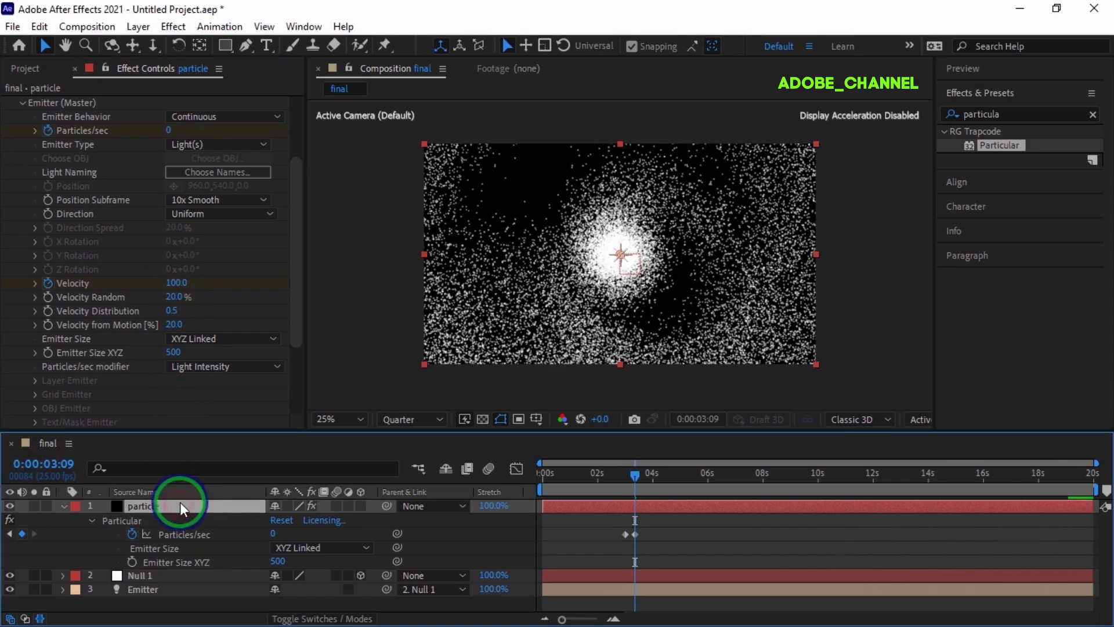
{"action": "key", "text": "u"}
{"action": "key", "text": "u"}
{"action": "left_click", "coordinate": [314, 542]}
{"action": "left_click_drag", "start_coordinate": [656, 528], "coordinate": [607, 558]}
{"action": "key", "text": "F9"}
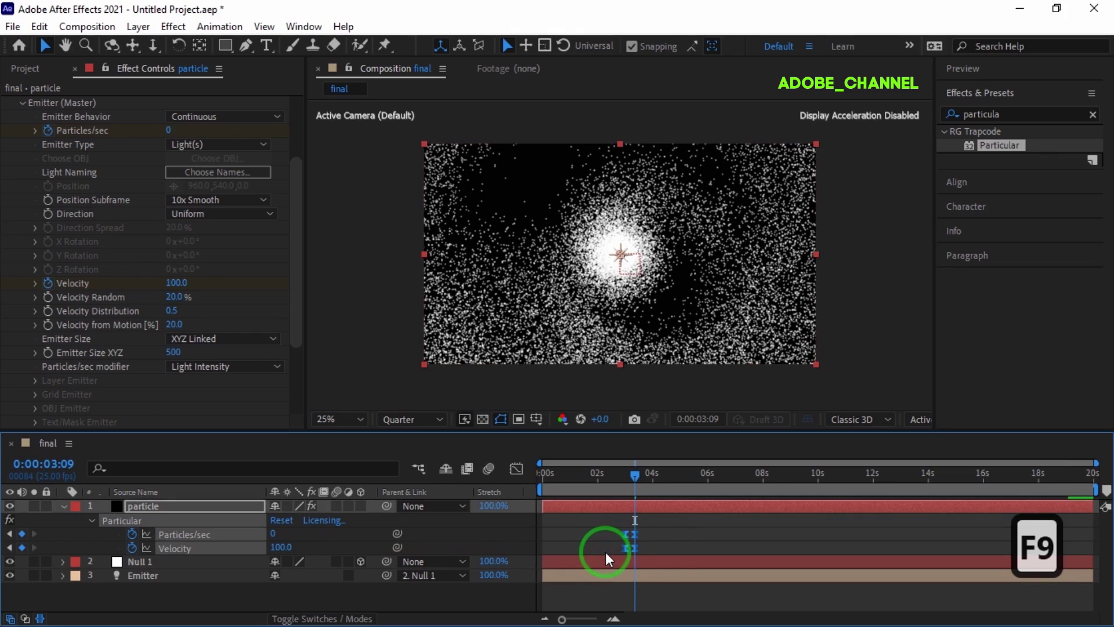
Examine the eased Particles/sec and Velocity keyframe curves in the Graph Editor, then return to the layer bar view.
{"action": "left_click", "coordinate": [516, 469]}
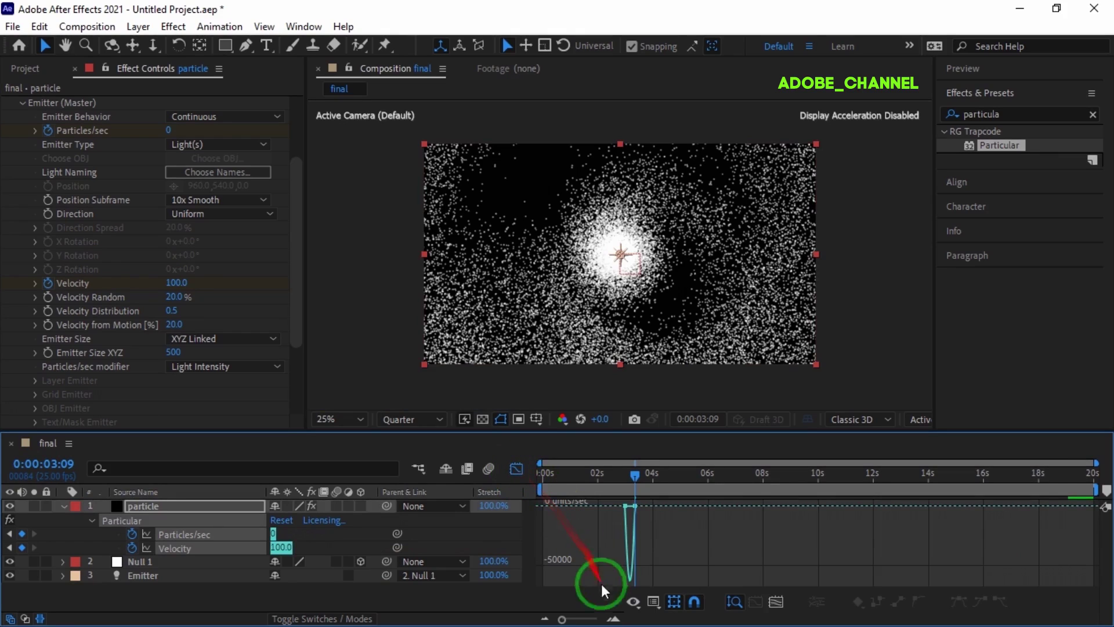
{"action": "left_click", "coordinate": [614, 618]}
{"action": "left_click", "coordinate": [613, 619]}
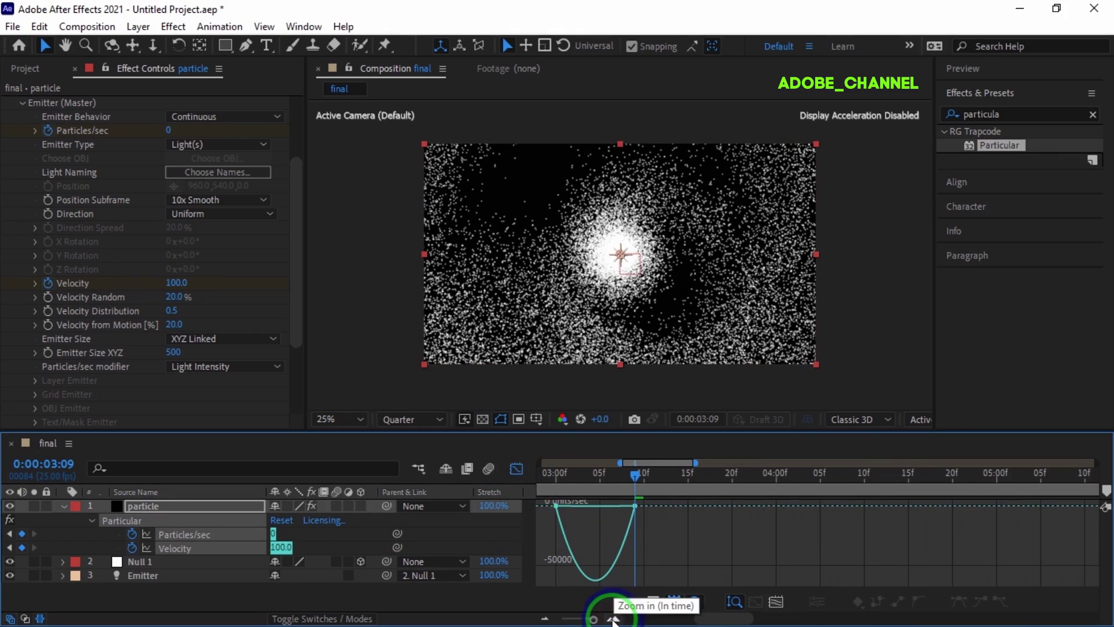
{"action": "left_click", "coordinate": [580, 509]}
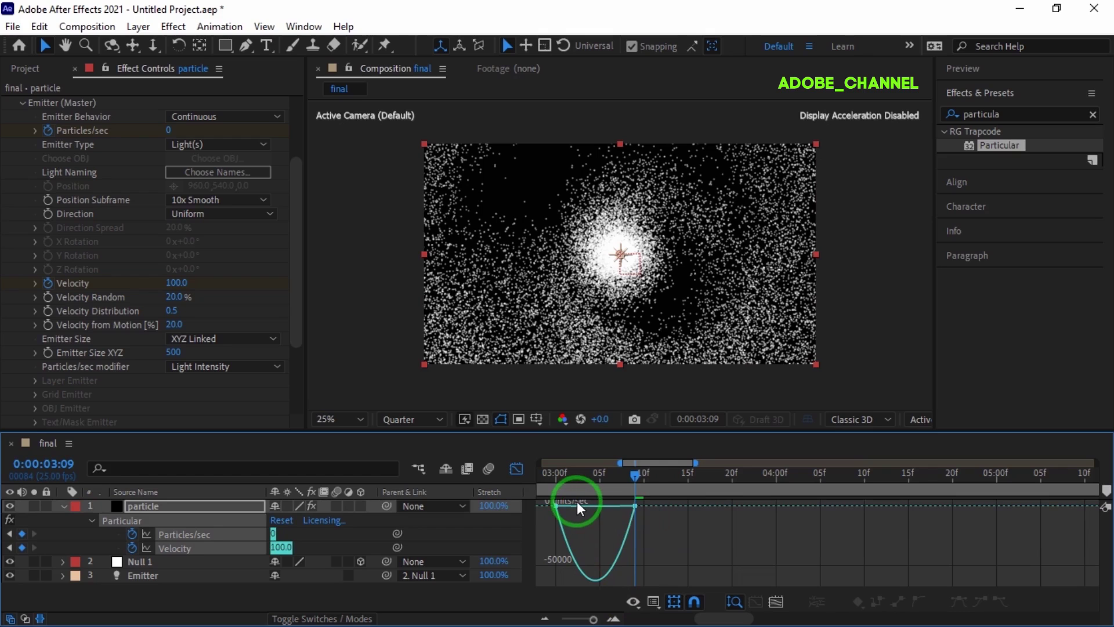
{"action": "left_click_drag", "start_coordinate": [578, 509], "coordinate": [616, 516]}
{"action": "left_click", "coordinate": [517, 470]}
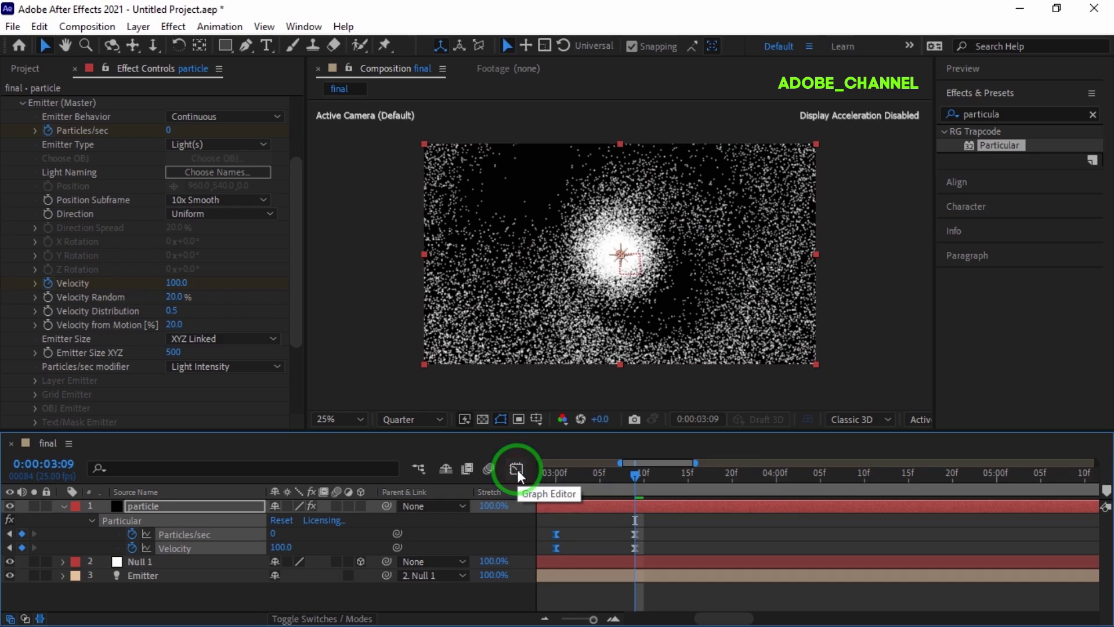
Set the emitter's Velocity Random to 60% and its Velocity Distribution to 0.8.
{"action": "left_click", "coordinate": [172, 299]}
{"action": "type", "text": "60"}
{"action": "key", "text": "Return"}
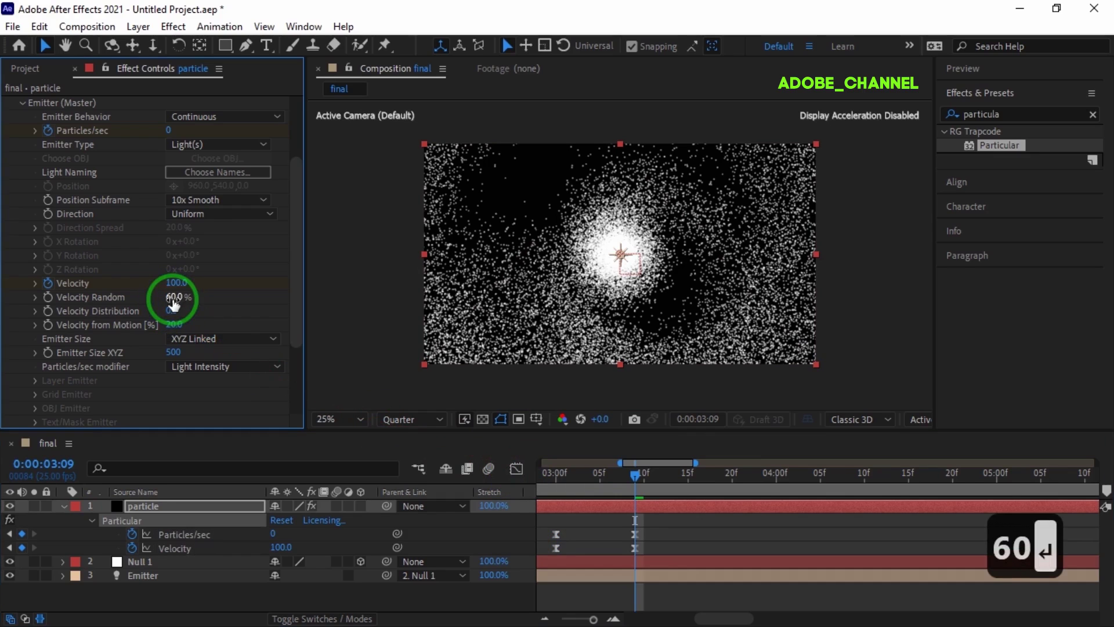
{"action": "left_click", "coordinate": [170, 311]}
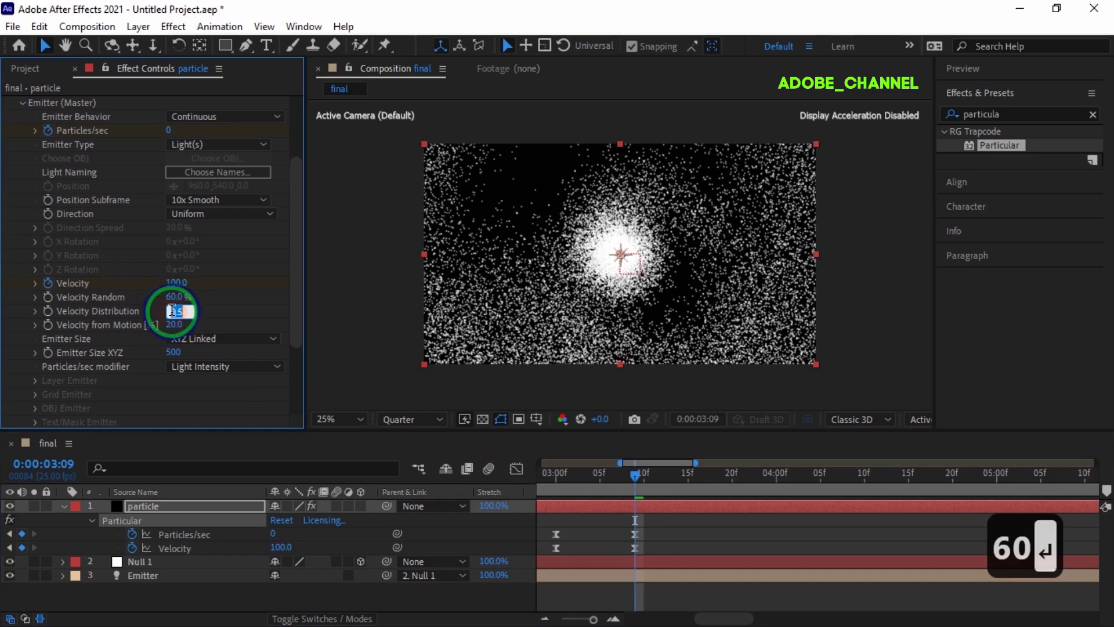
{"action": "type", "text": ".8"}
{"action": "key", "text": "Return"}
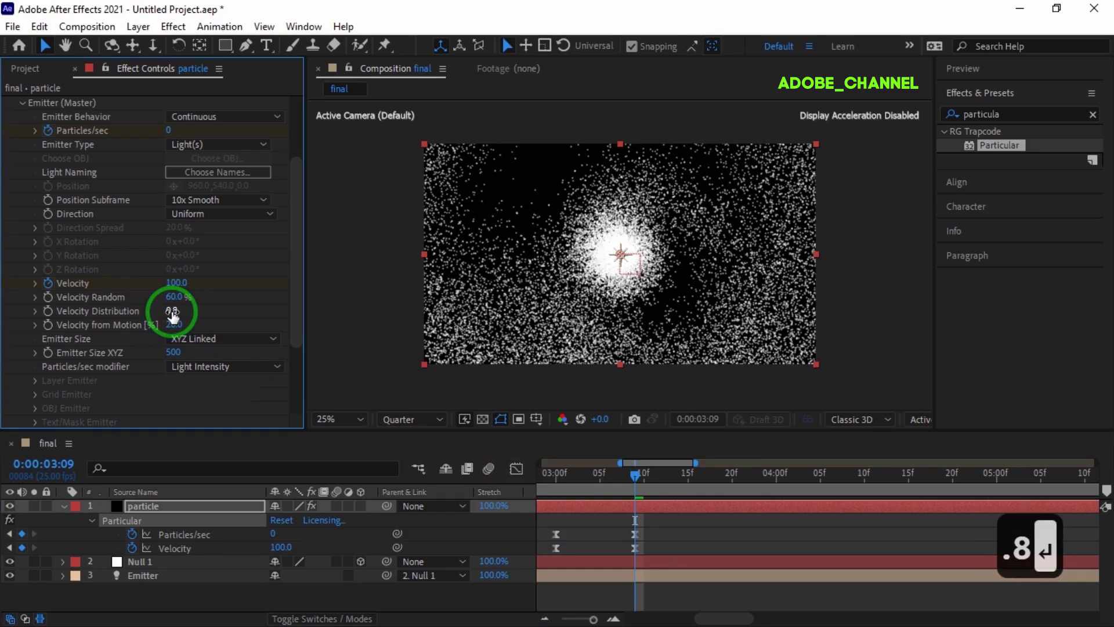
Set the emitter's Velocity from Motion to 0 and its Emitter Size XYZ to 0.
{"action": "left_click", "coordinate": [174, 324]}
{"action": "type", "text": "0"}
{"action": "key", "text": "Return"}
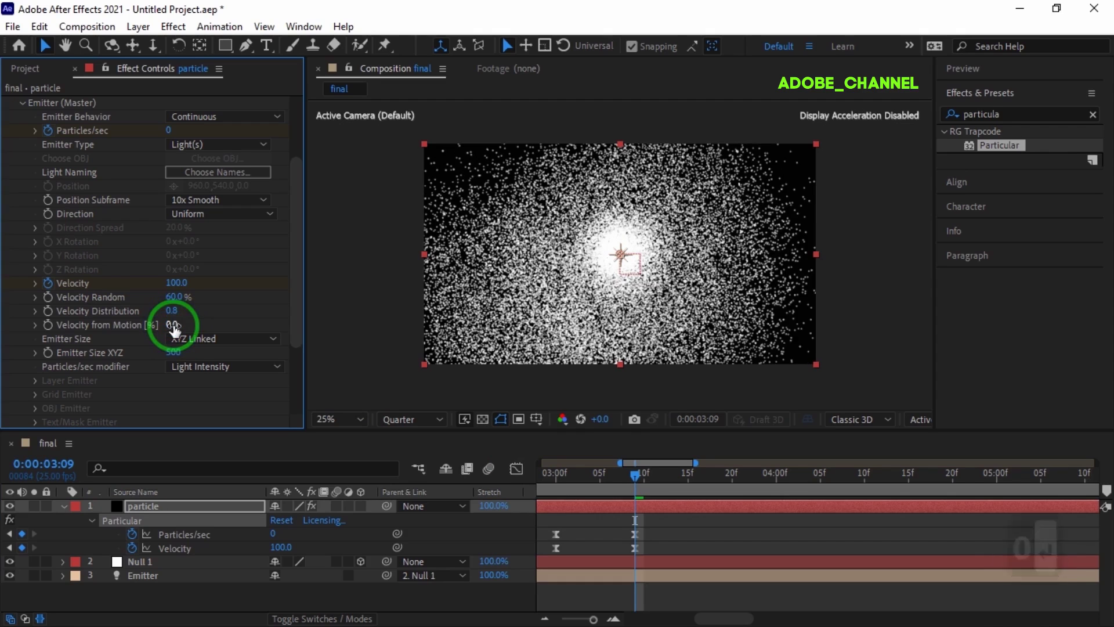
{"action": "left_click", "coordinate": [173, 353]}
{"action": "type", "text": "0"}
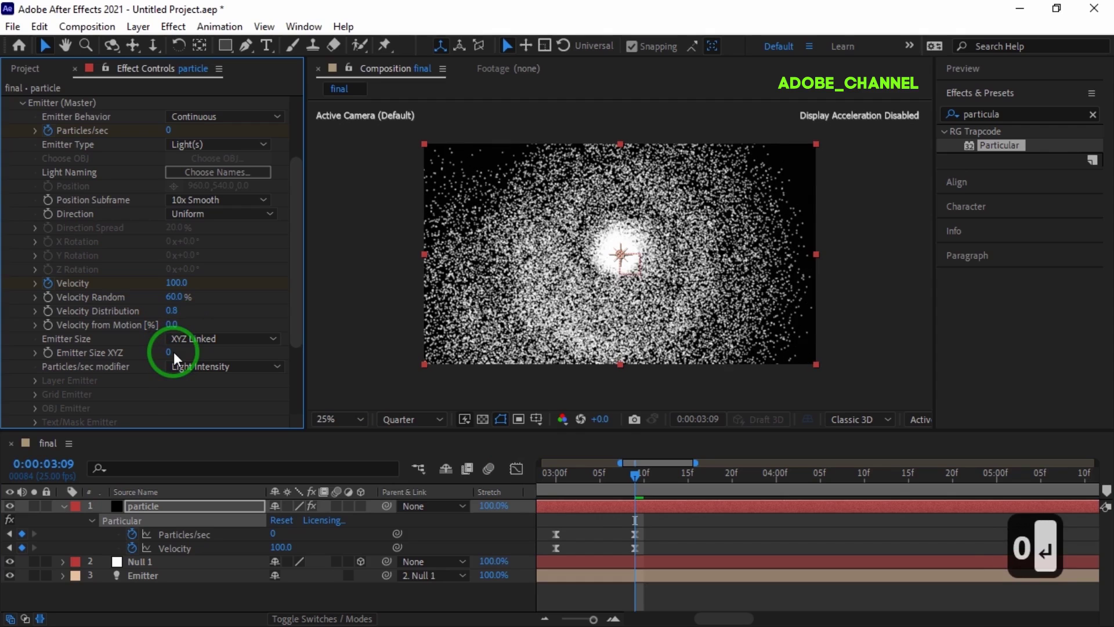
Go to 0:00:00:24 and, in the Particle (Master) settings, set Life to 0.5 seconds and Life Random to 100%.
{"action": "left_click_drag", "start_coordinate": [593, 619], "coordinate": [560, 621]}
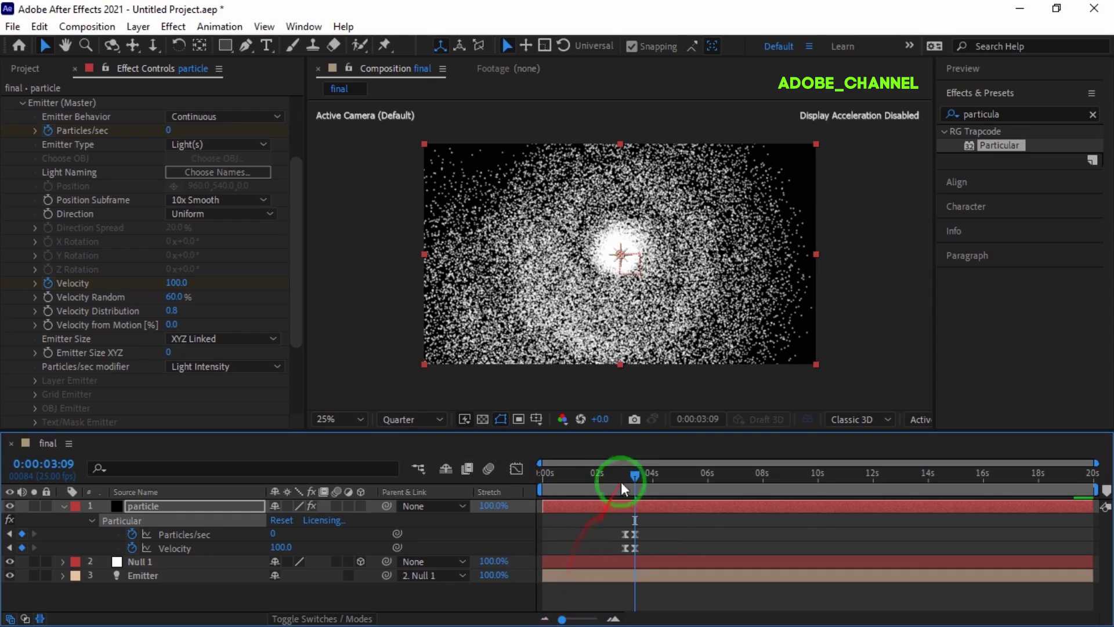
{"action": "left_click_drag", "start_coordinate": [631, 476], "coordinate": [565, 474]}
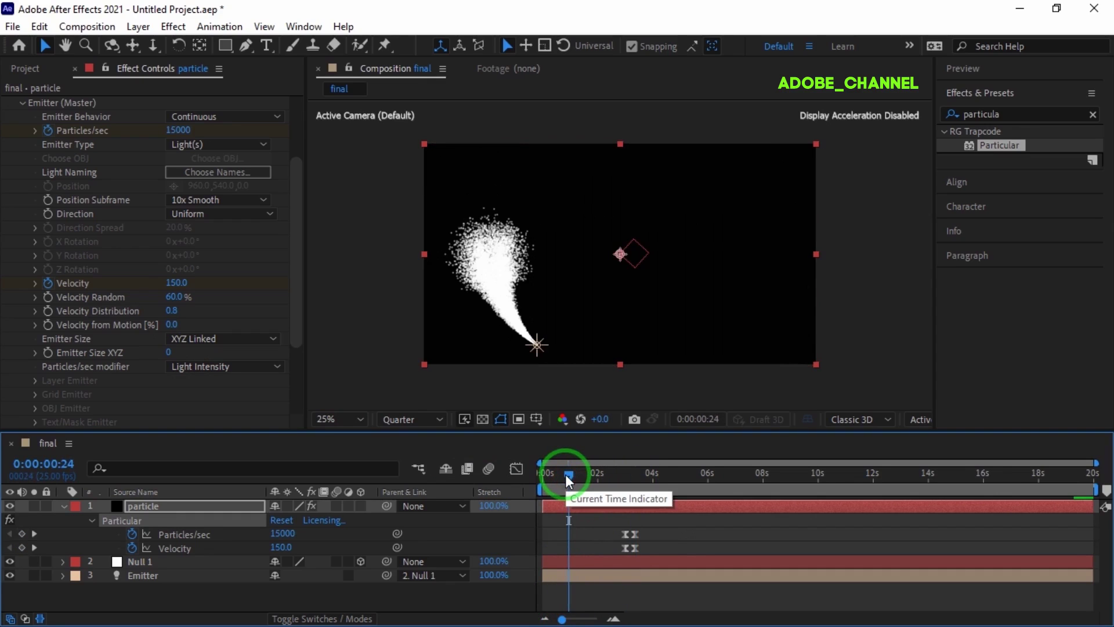
{"action": "scroll", "coordinate": [64, 292], "scroll_direction": "down", "scroll_amount": 4}
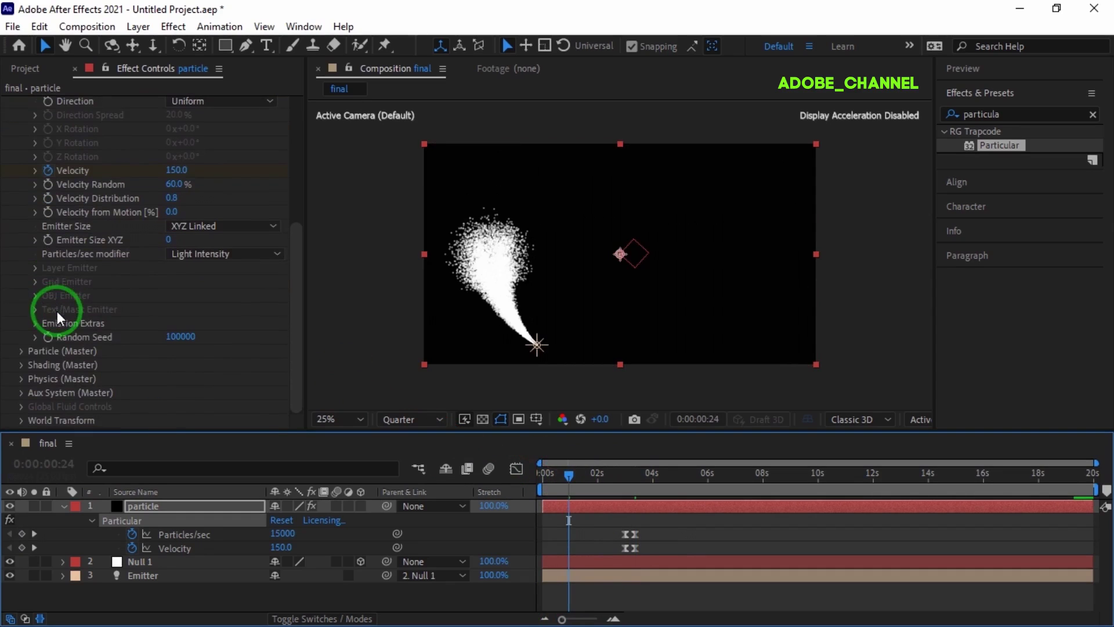
{"action": "left_click", "coordinate": [22, 351]}
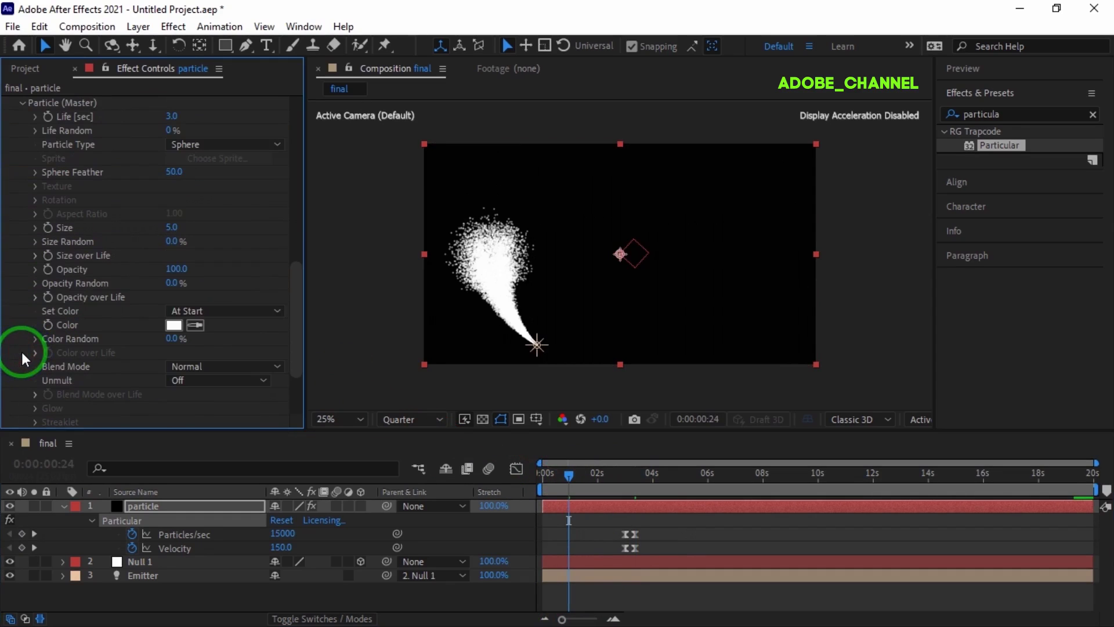
{"action": "left_click", "coordinate": [172, 116]}
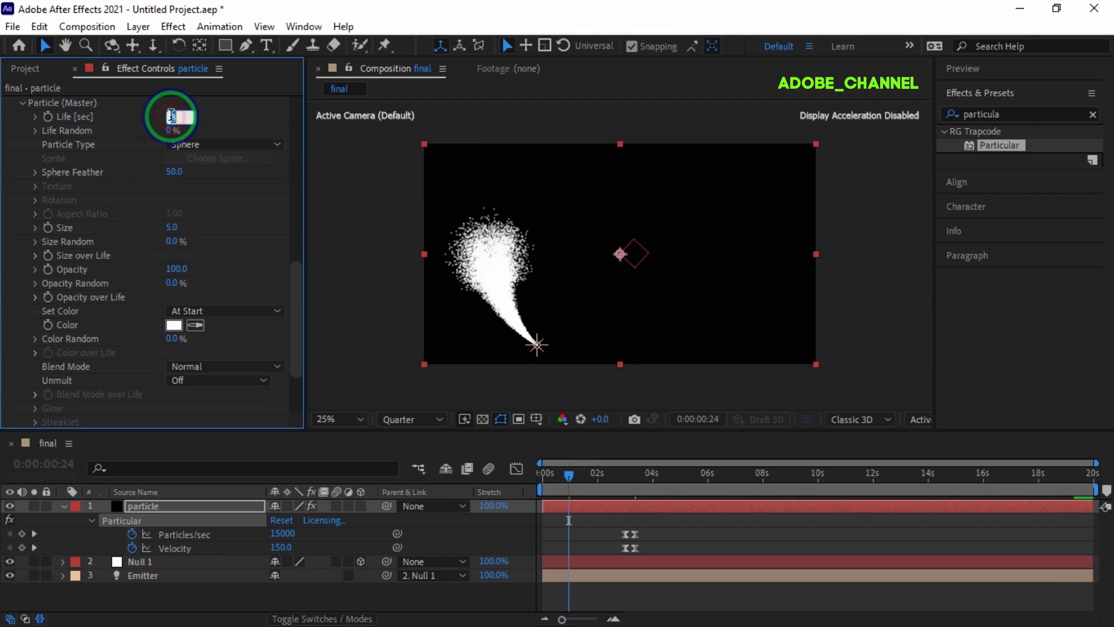
{"action": "type", "text": ".5"}
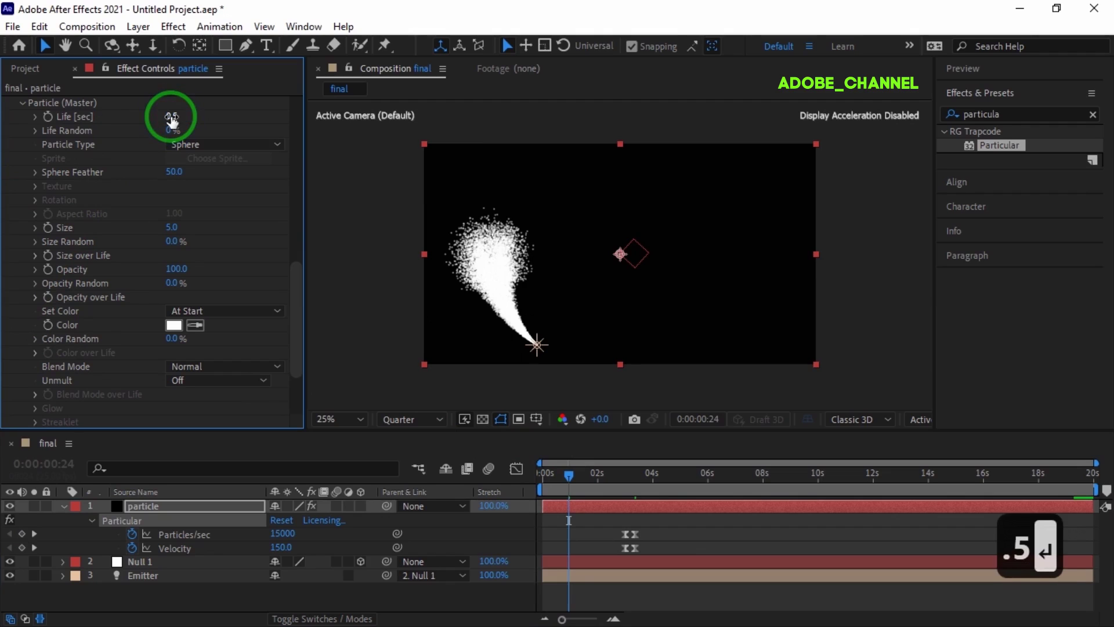
{"action": "left_click", "coordinate": [170, 130]}
{"action": "type", "text": "100"}
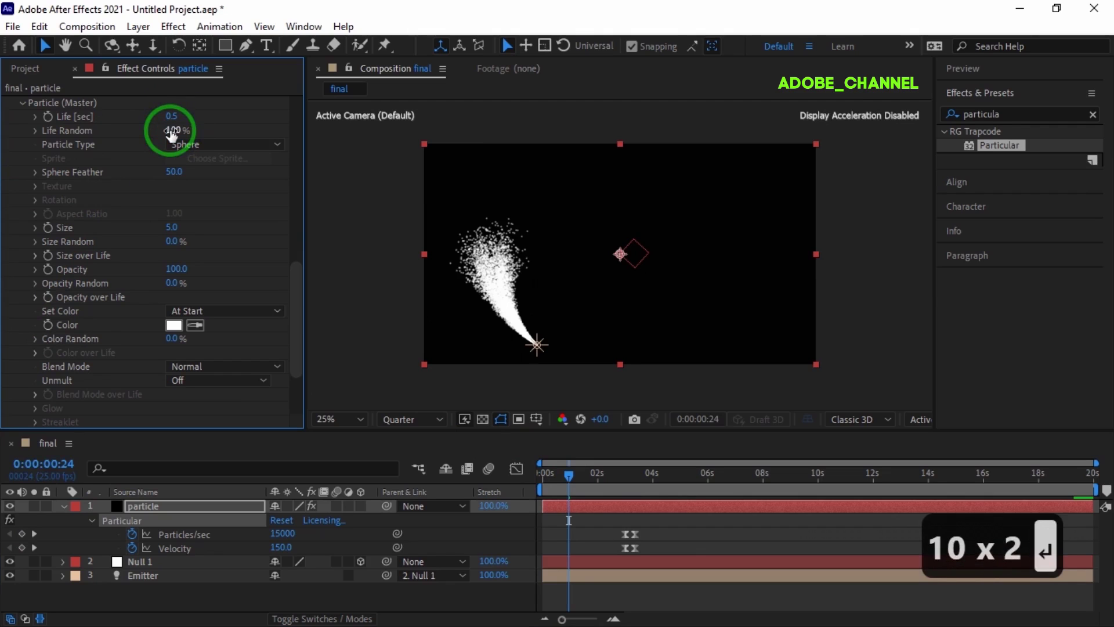
Set the particles' Sphere Feather to 0, Size to 1.5 and Size Random to 100%.
{"action": "left_click", "coordinate": [168, 172]}
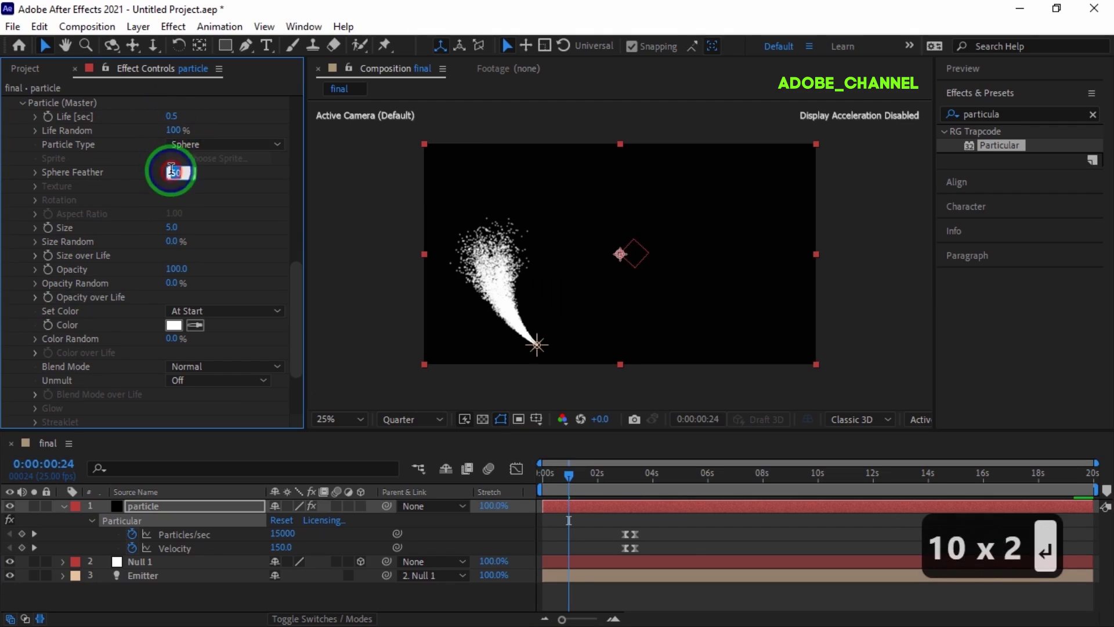
{"action": "type", "text": "0"}
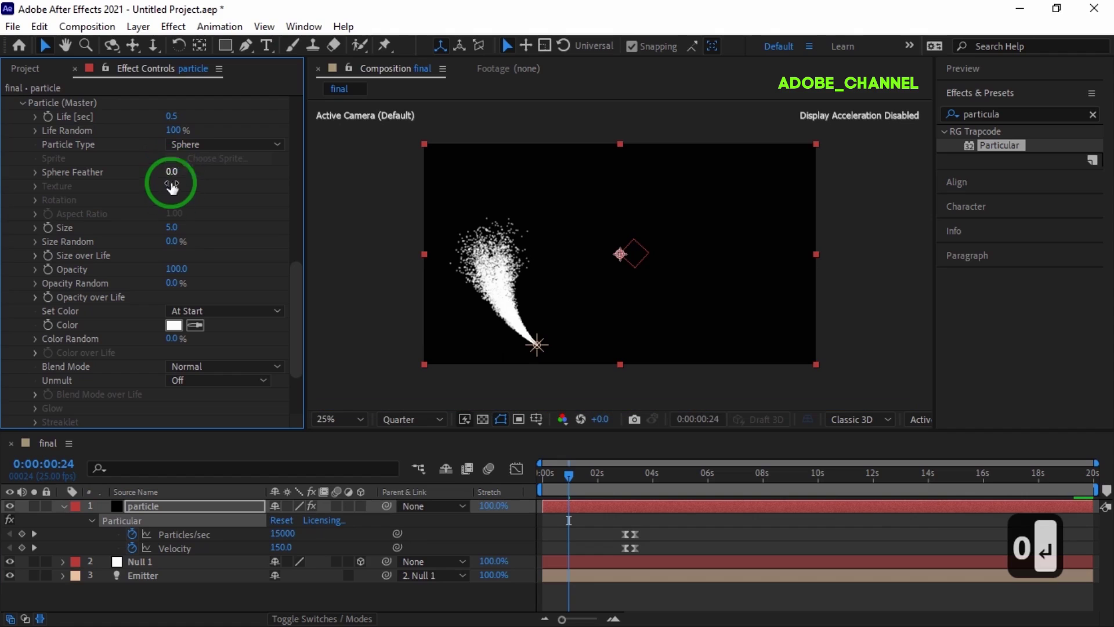
{"action": "left_click", "coordinate": [170, 228]}
{"action": "type", "text": "1.5"}
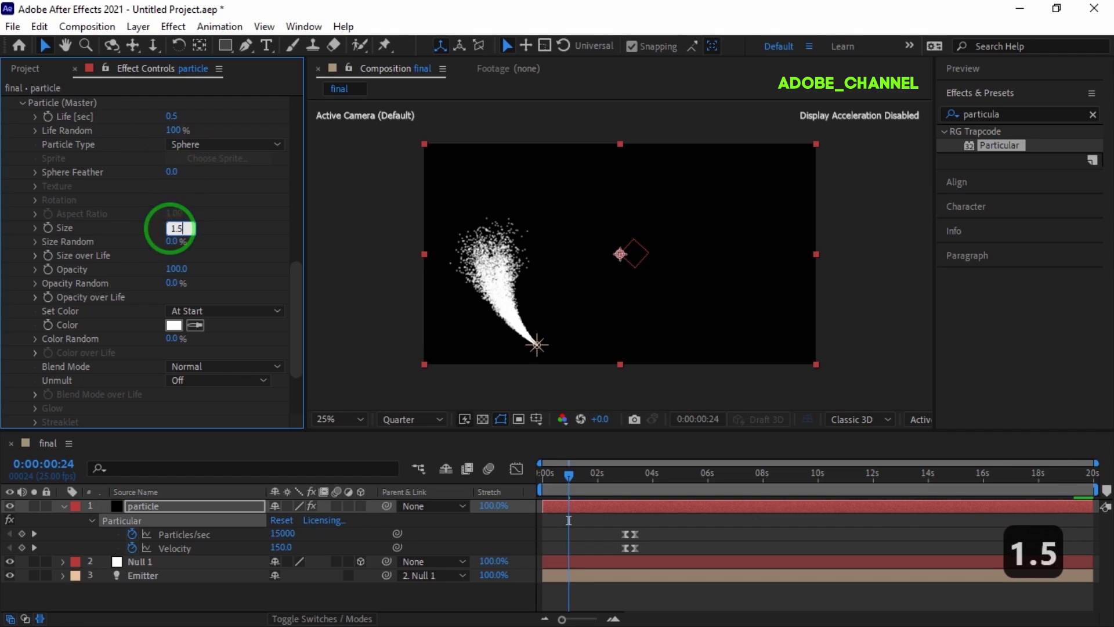
{"action": "left_click", "coordinate": [172, 241]}
{"action": "type", "text": "100"}
{"action": "key", "text": "Return"}
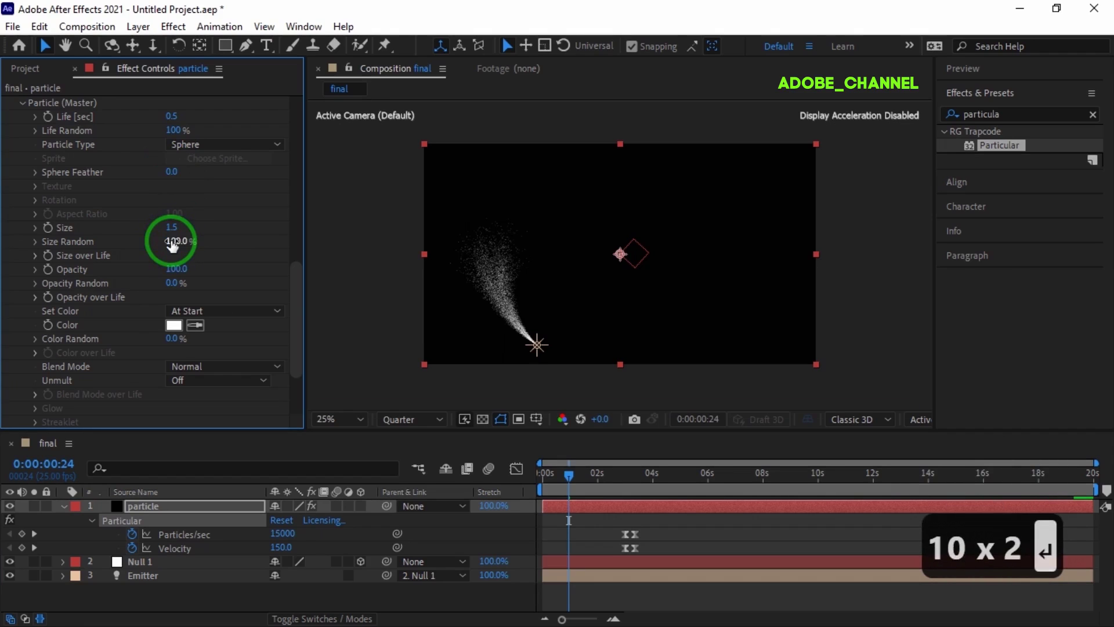
Apply the smooth falling curve preset to Size over Life so the particles shrink to nothing at the end.
{"action": "left_click", "coordinate": [35, 256]}
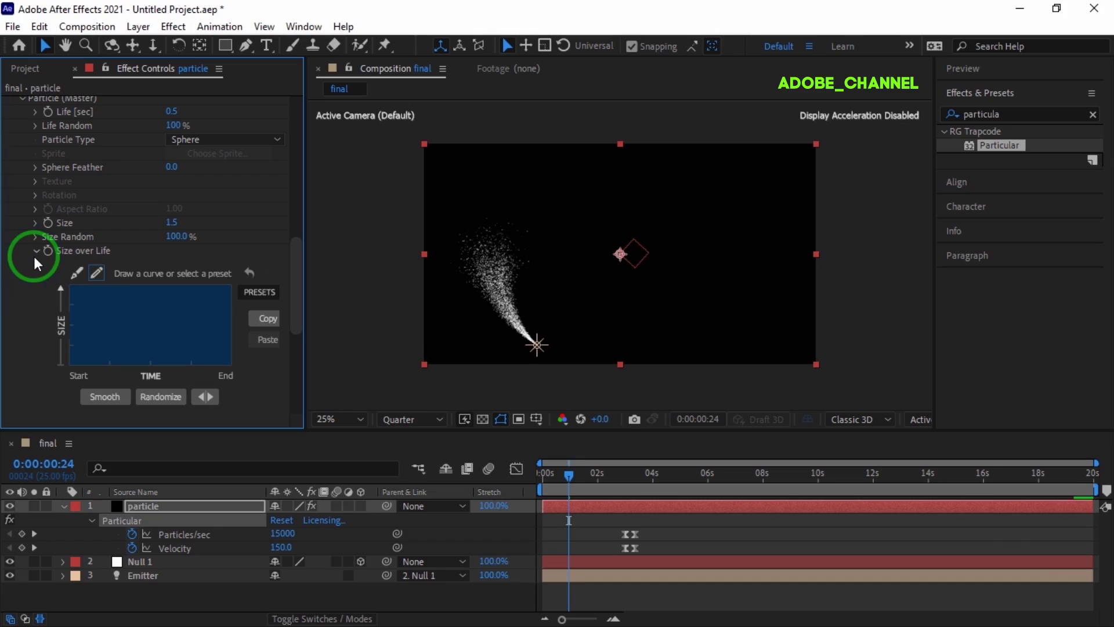
{"action": "left_click", "coordinate": [260, 292]}
{"action": "left_click", "coordinate": [270, 391]}
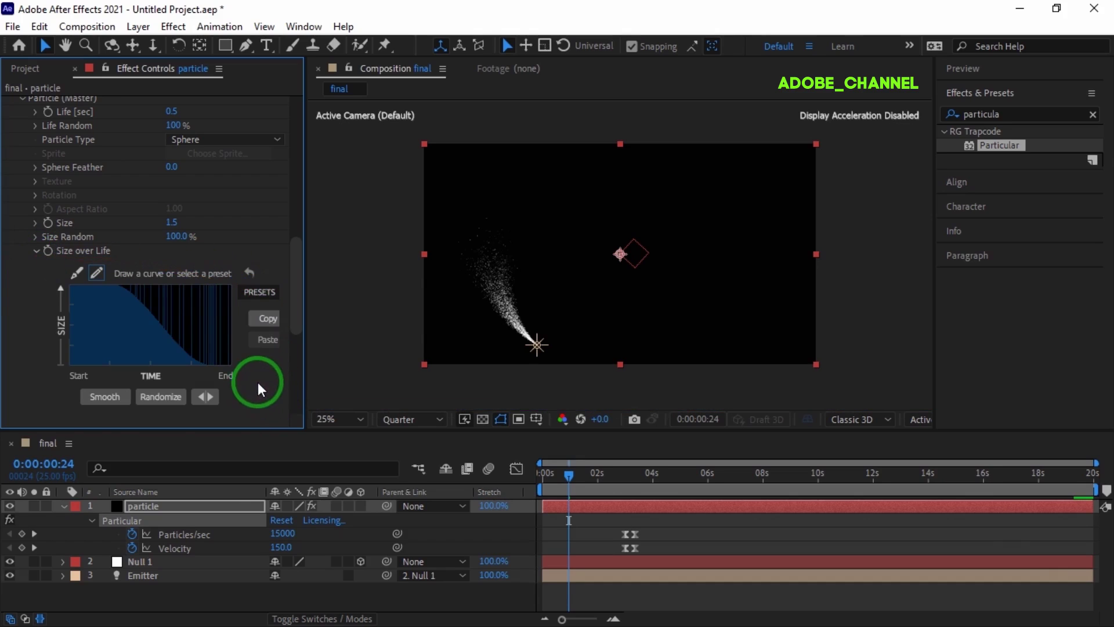
Set the particles' Opacity Random to 100%.
{"action": "scroll", "coordinate": [253, 380], "scroll_direction": "down", "scroll_amount": 3}
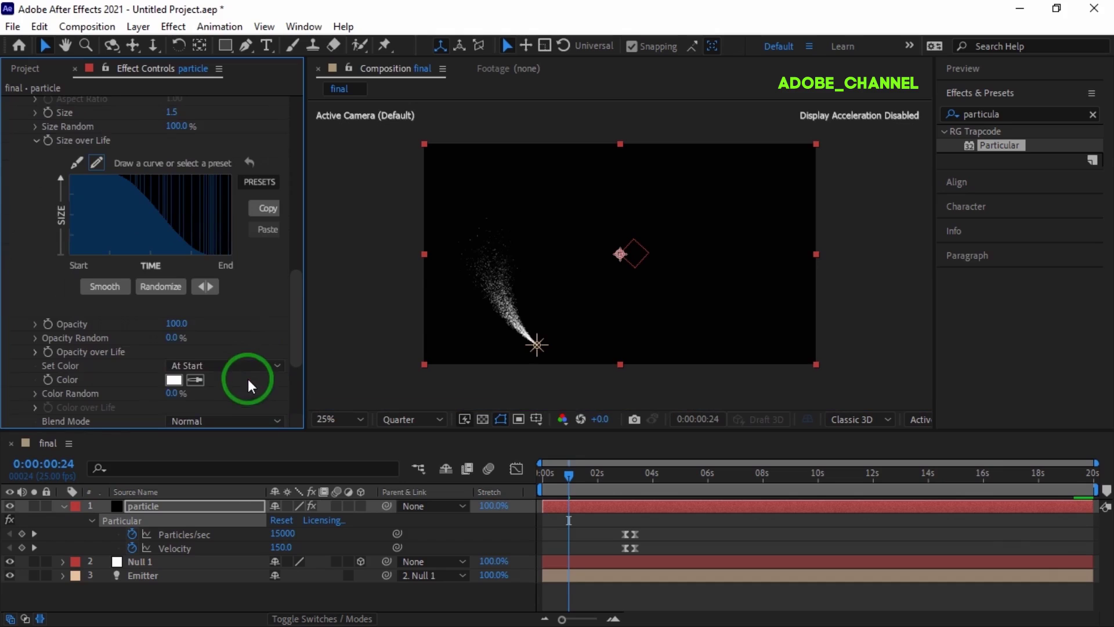
{"action": "left_click", "coordinate": [174, 337]}
{"action": "type", "text": "100"}
{"action": "key", "text": "Return"}
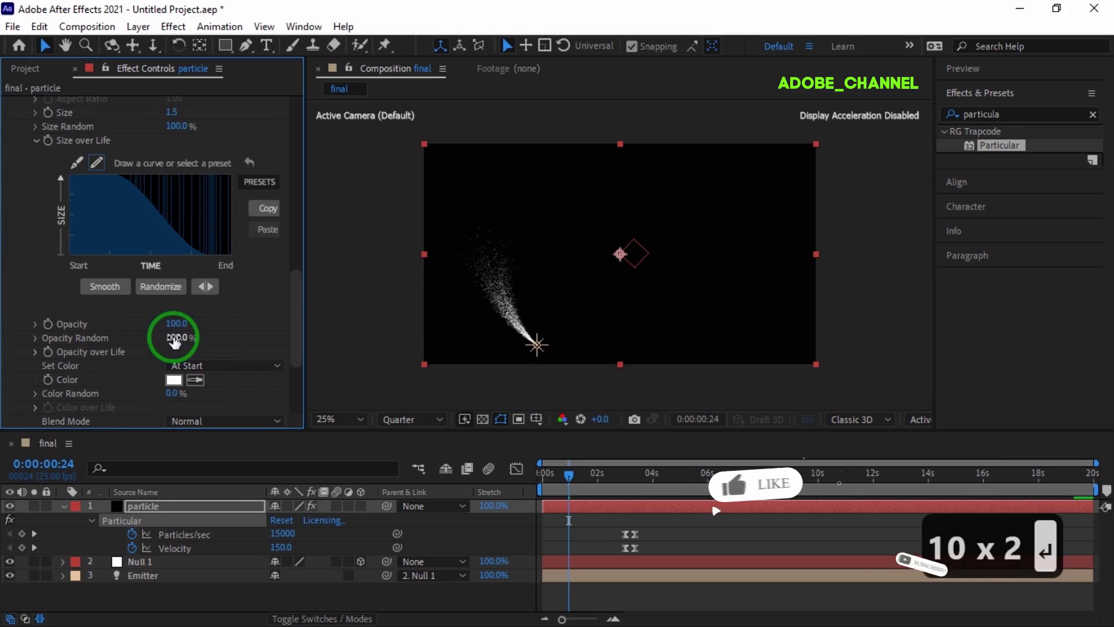
Change the particle color to a saturated golden yellow with a hue of about 52°.
{"action": "left_click", "coordinate": [174, 379]}
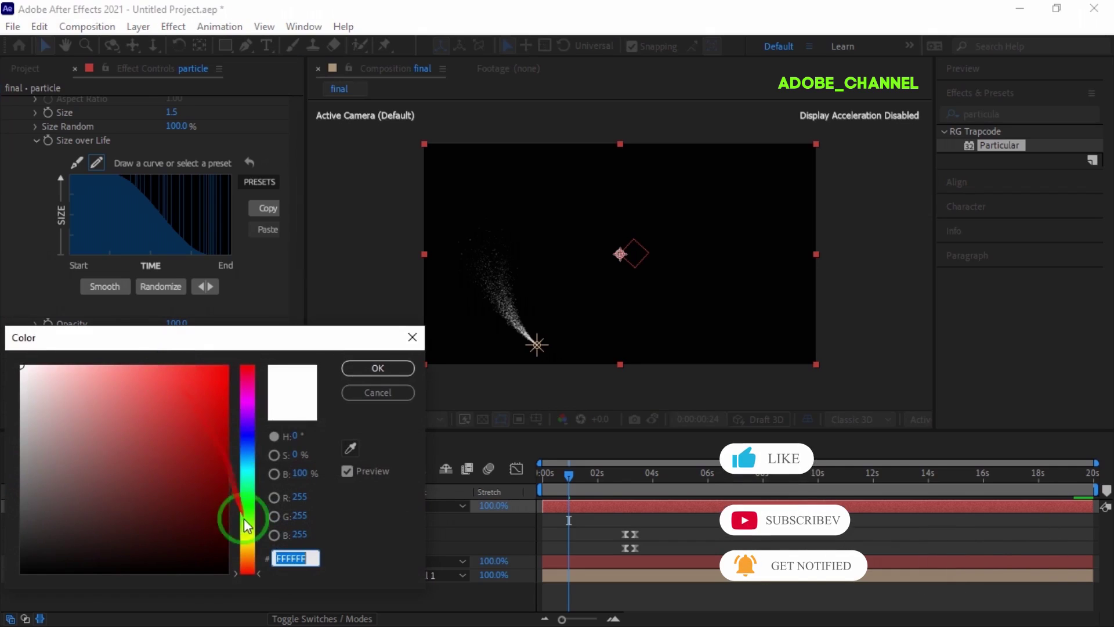
{"action": "left_click", "coordinate": [248, 542]}
{"action": "left_click", "coordinate": [222, 376]}
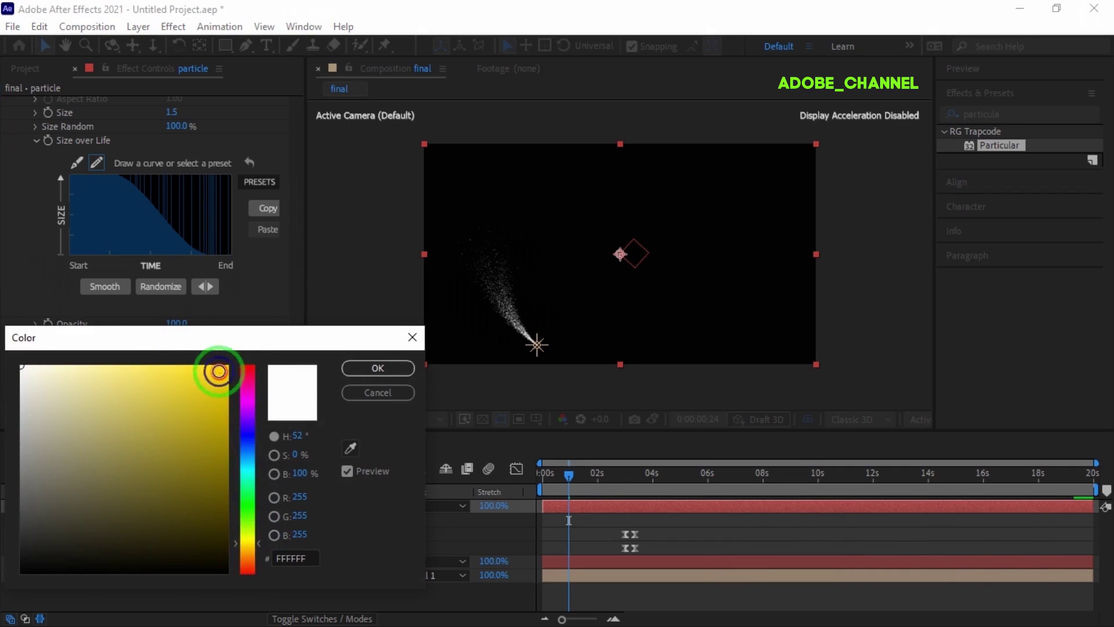
{"action": "left_click", "coordinate": [376, 369]}
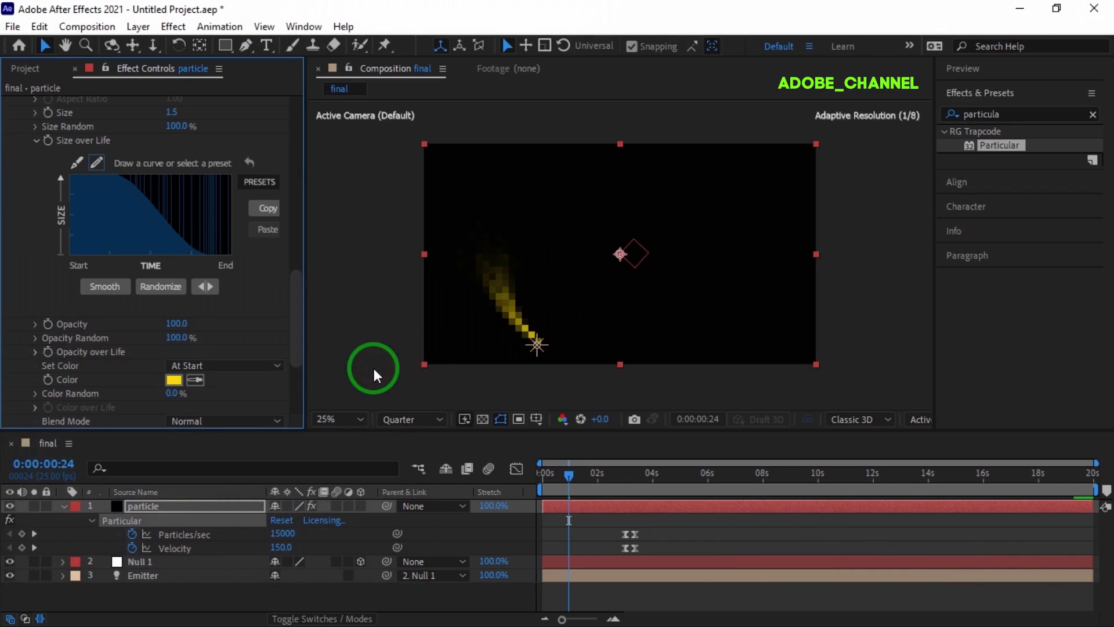
Set the particles' Color Random to 15% and their Blend Mode to Screen.
{"action": "left_click", "coordinate": [169, 394]}
{"action": "type", "text": "15"}
{"action": "key", "text": "Return"}
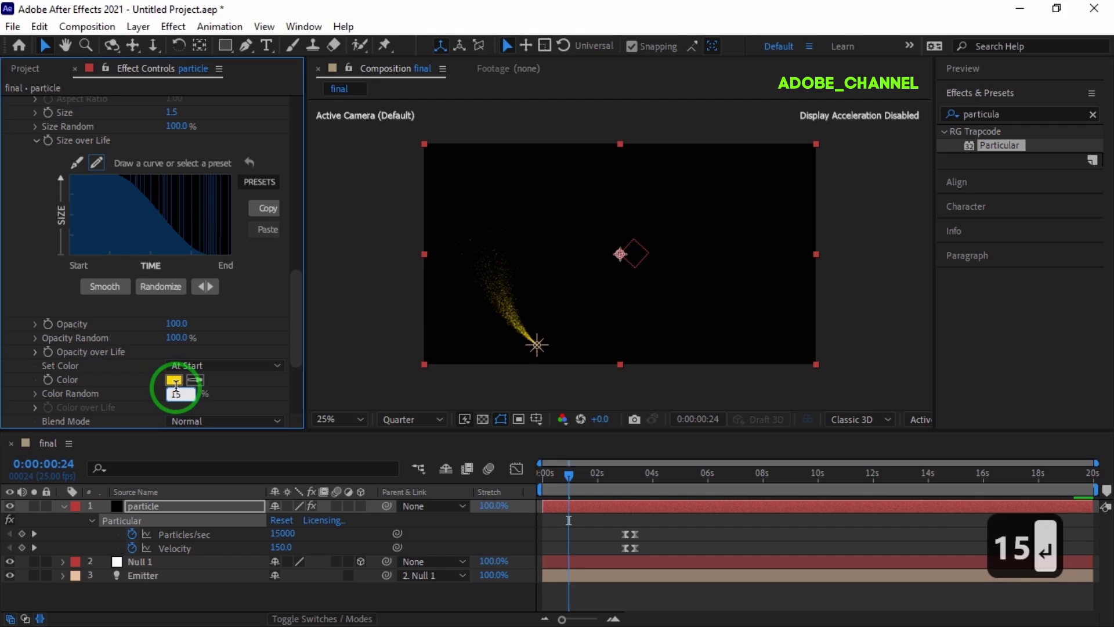
{"action": "left_click", "coordinate": [273, 422]}
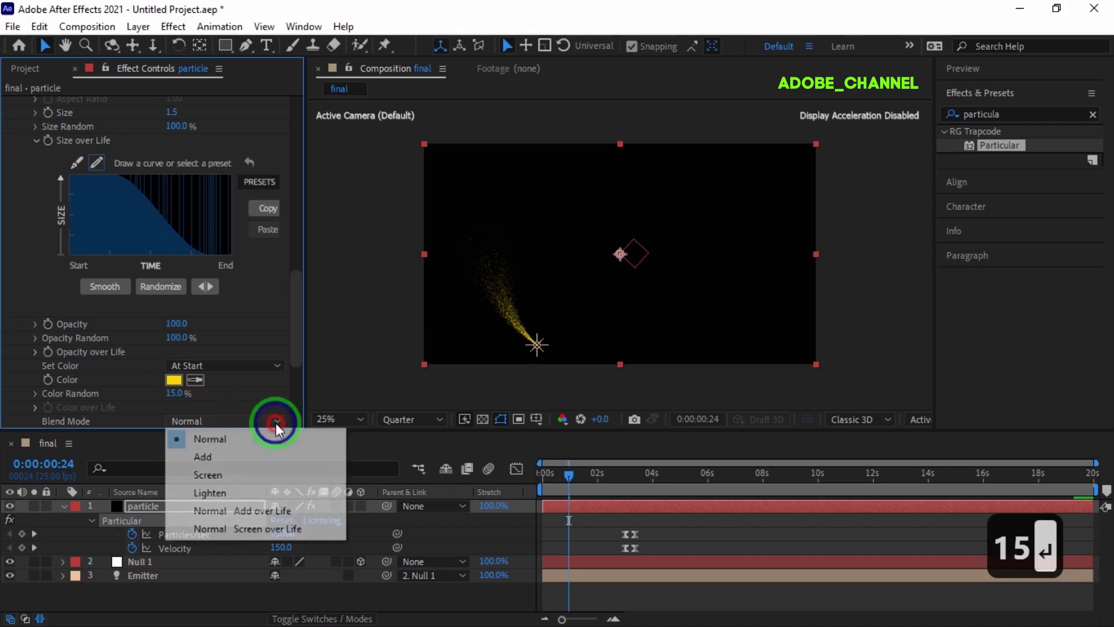
{"action": "left_click", "coordinate": [235, 475]}
In the Physics (Master) settings, set the Physics Time Factor to 1.2.
{"action": "scroll", "coordinate": [256, 394], "scroll_direction": "down", "scroll_amount": 1}
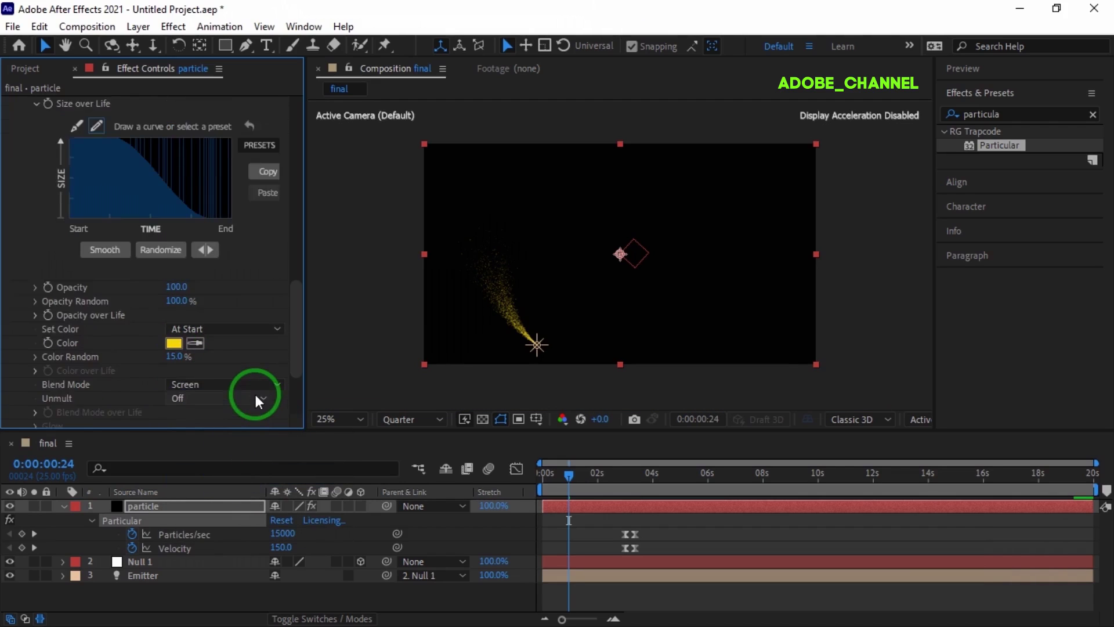
{"action": "scroll", "coordinate": [255, 395], "scroll_direction": "down", "scroll_amount": 1}
{"action": "scroll", "coordinate": [178, 379], "scroll_direction": "down", "scroll_amount": 2}
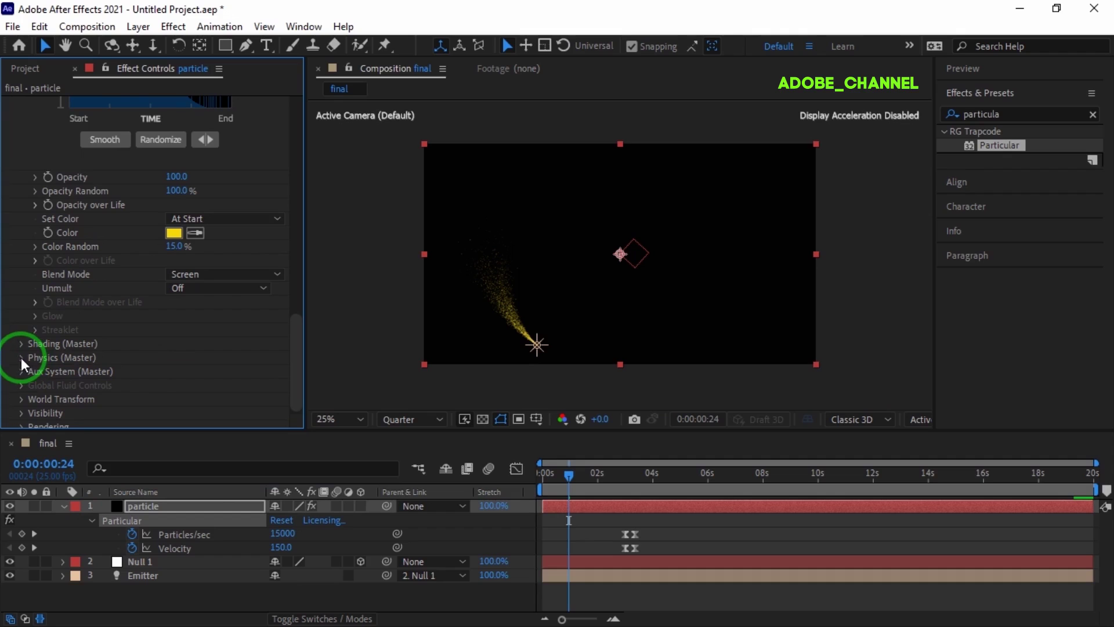
{"action": "left_click", "coordinate": [21, 357]}
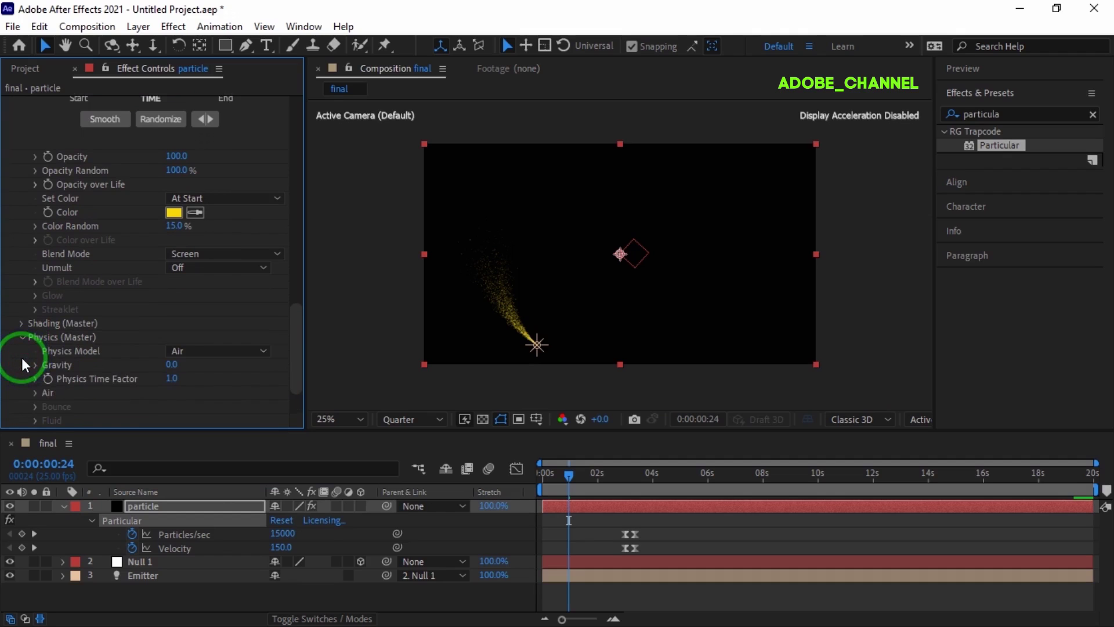
{"action": "left_click", "coordinate": [172, 378]}
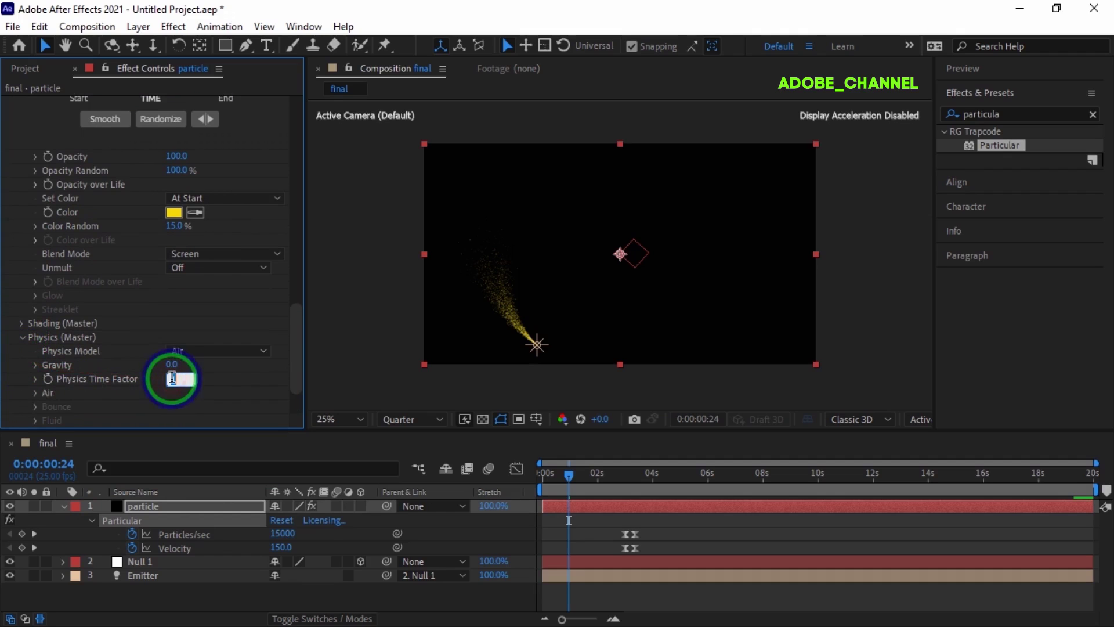
{"action": "type", "text": "1.2"}
{"action": "key", "text": "Return"}
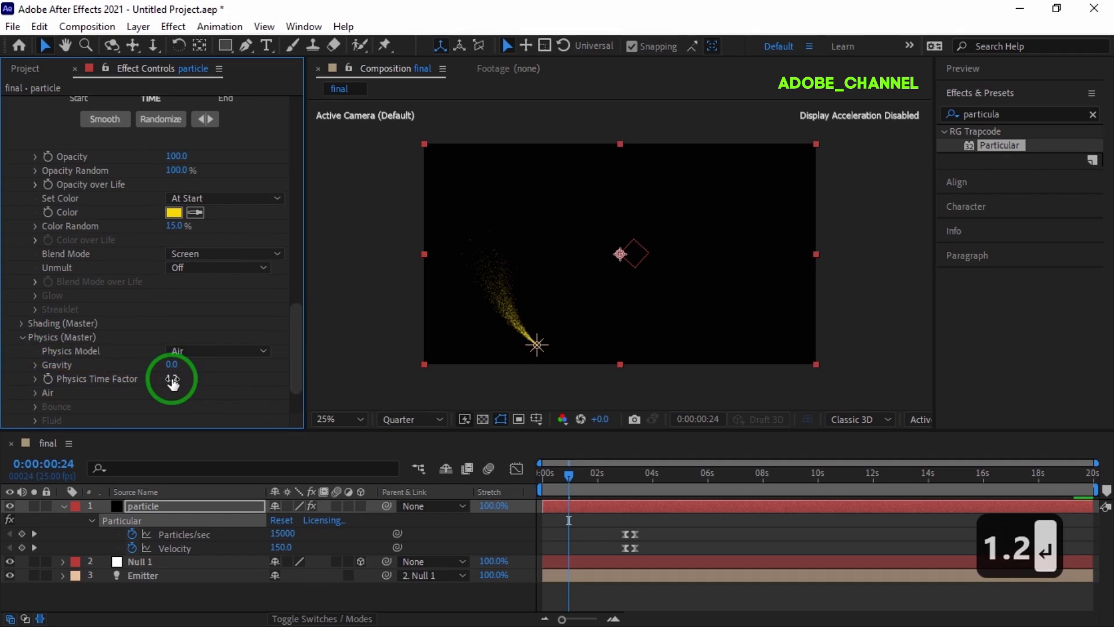
In the Air physics' Turbulence Field, set Affect Size to 5 and Affect Position to 50.
{"action": "left_click", "coordinate": [36, 393]}
{"action": "scroll", "coordinate": [59, 369], "scroll_direction": "down", "scroll_amount": 4}
{"action": "left_click", "coordinate": [50, 407]}
{"action": "scroll", "coordinate": [50, 409], "scroll_direction": "down", "scroll_amount": 5}
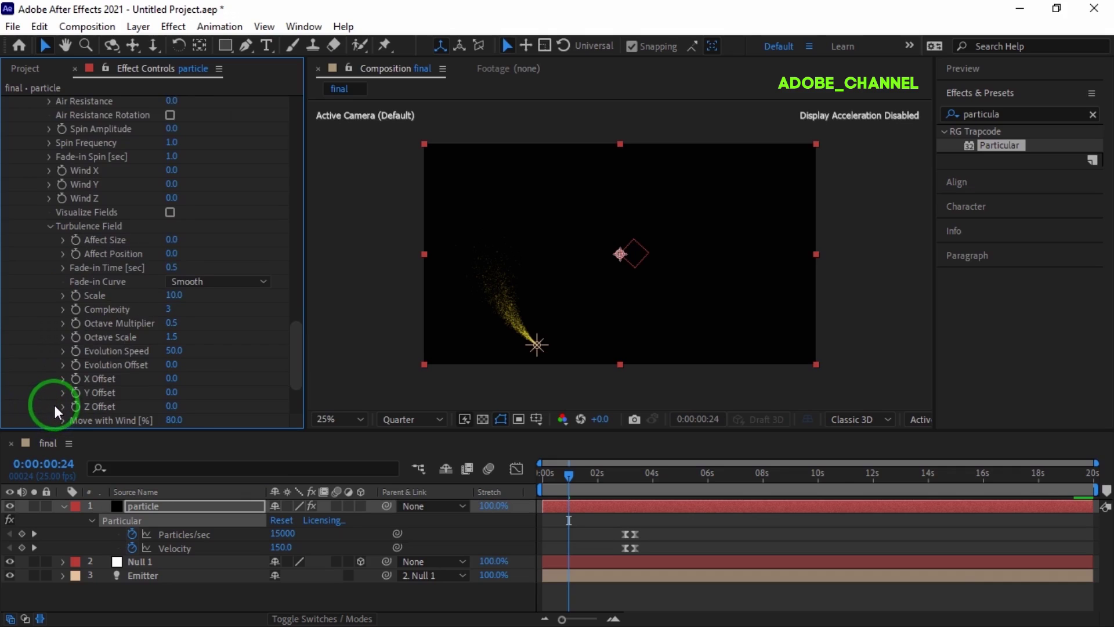
{"action": "left_click", "coordinate": [171, 244]}
{"action": "type", "text": "5"}
{"action": "key", "text": "Return"}
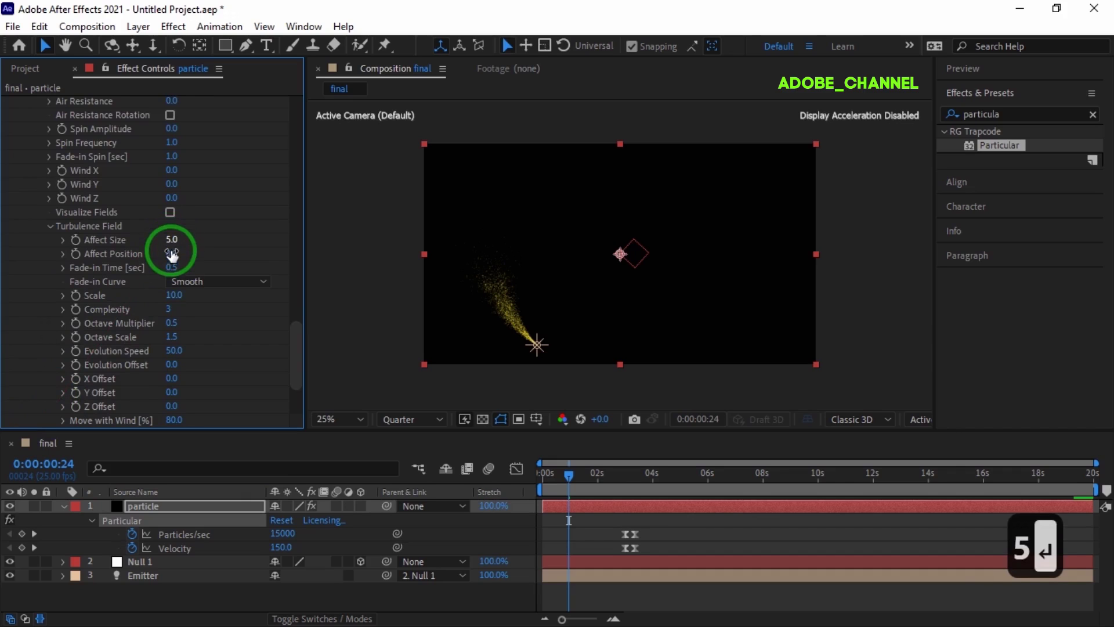
{"action": "left_click", "coordinate": [171, 254]}
{"action": "type", "text": "50"}
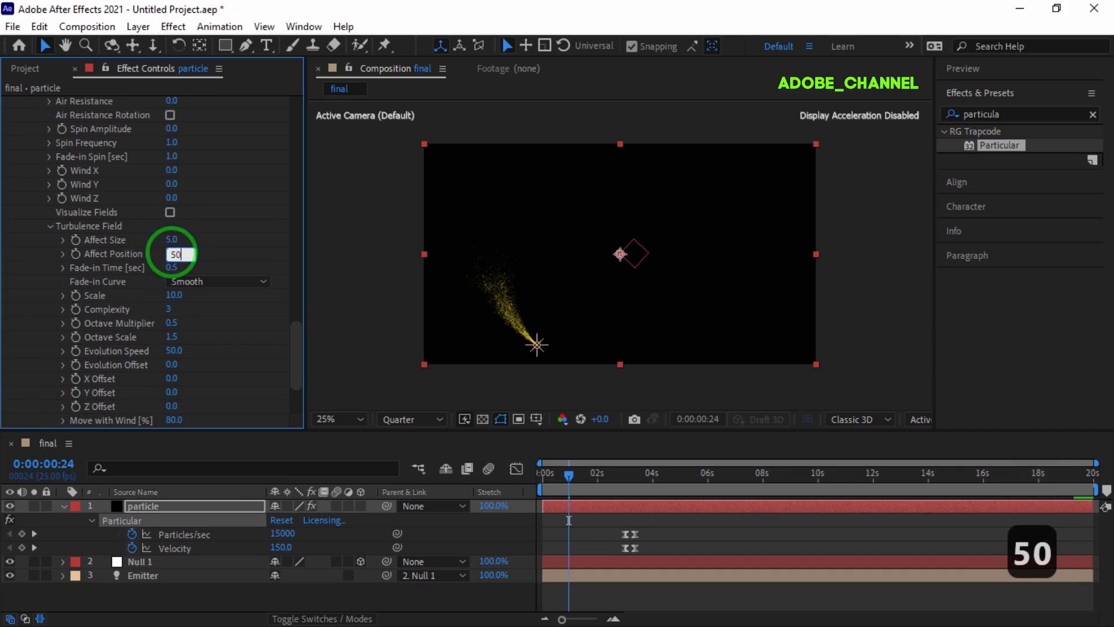
{"action": "key", "text": "Return"}
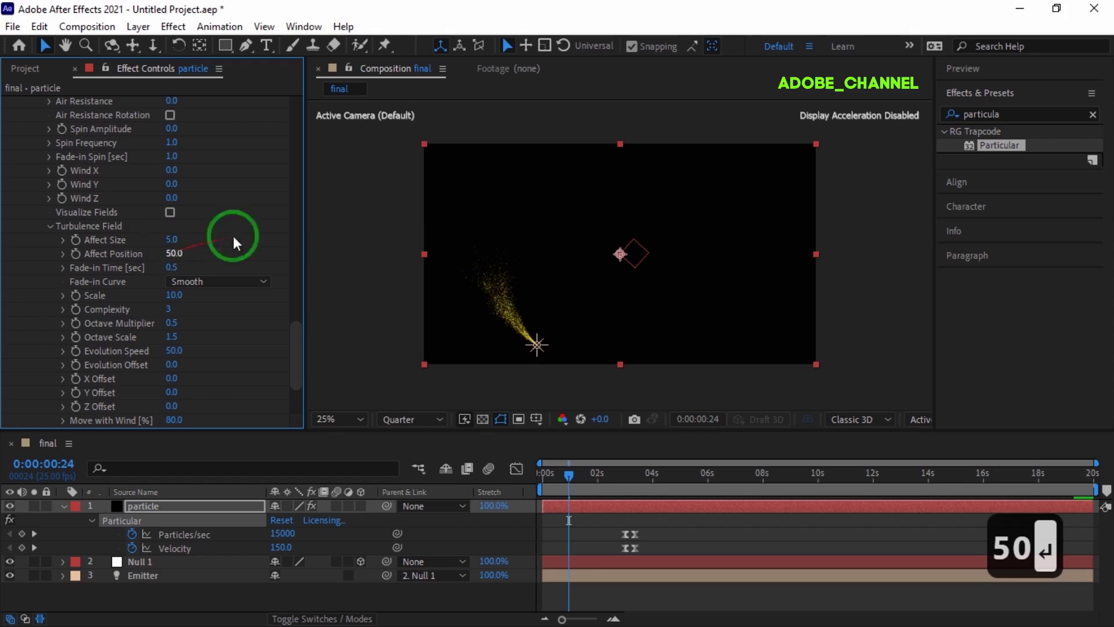
Find the Stylize Glow effect and apply it to the particle layer.
{"action": "left_click", "coordinate": [1009, 115]}
{"action": "left_click_drag", "start_coordinate": [1008, 115], "coordinate": [939, 110]}
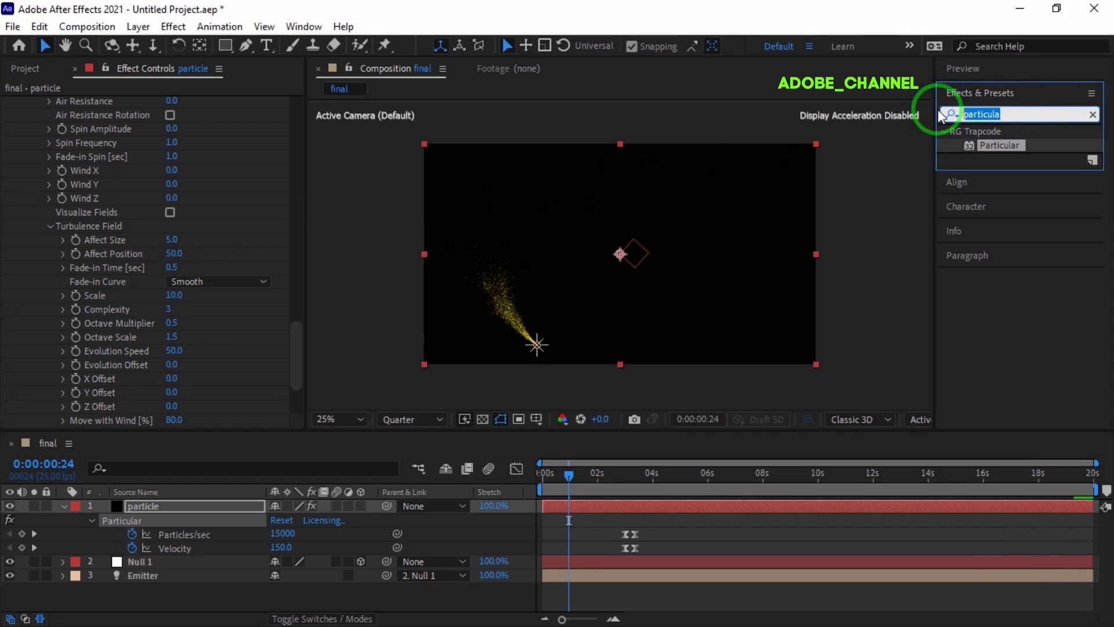
{"action": "type", "text": "glow"}
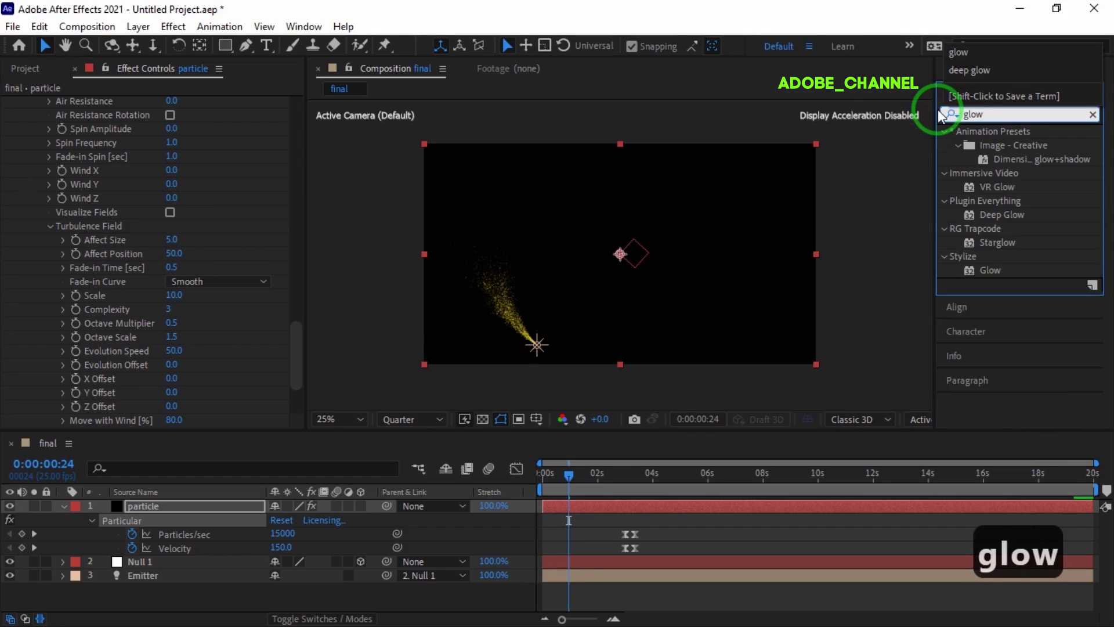
{"action": "left_click", "coordinate": [990, 269]}
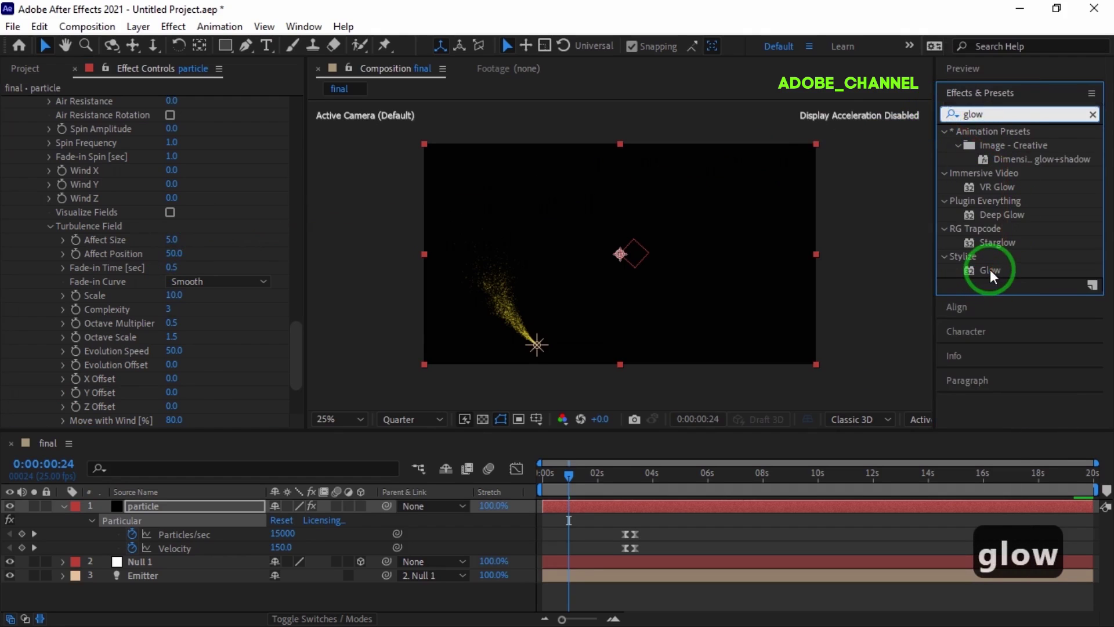
{"action": "double_click", "coordinate": [990, 269]}
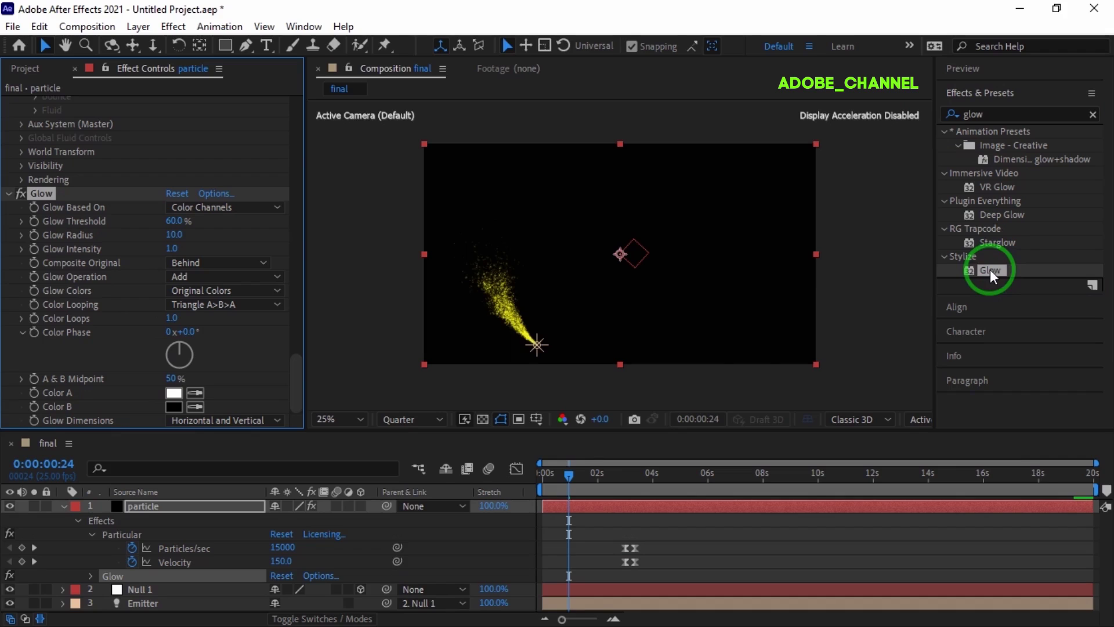
Set the Glow Threshold to 70% and the Glow Radius to 5.
{"action": "left_click", "coordinate": [176, 219]}
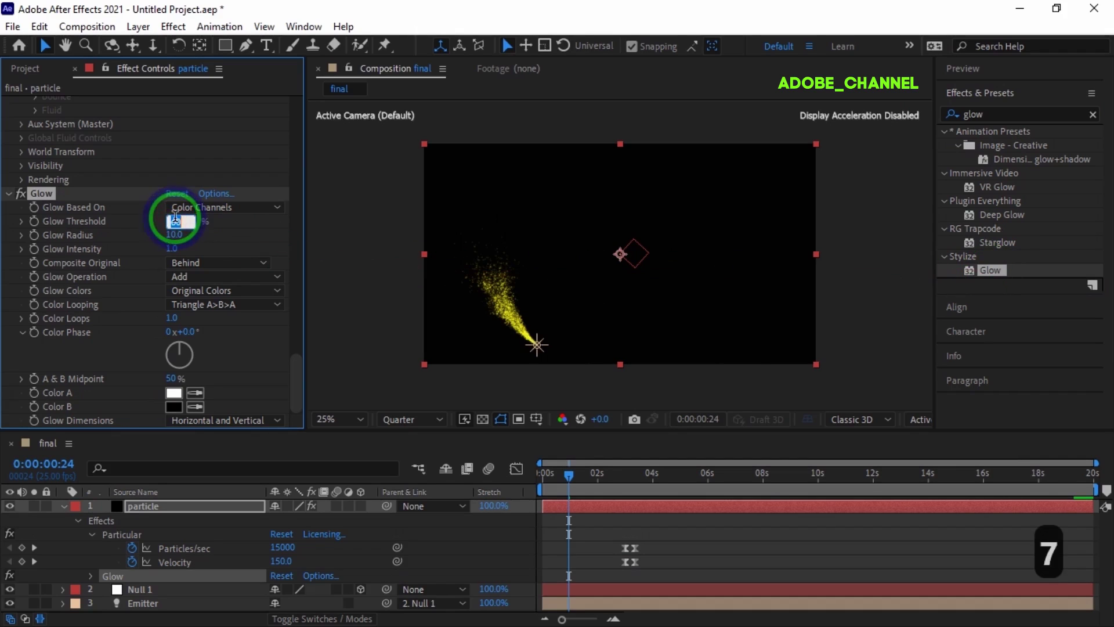
{"action": "type", "text": "70"}
{"action": "key", "text": "Return"}
{"action": "left_click", "coordinate": [174, 235]}
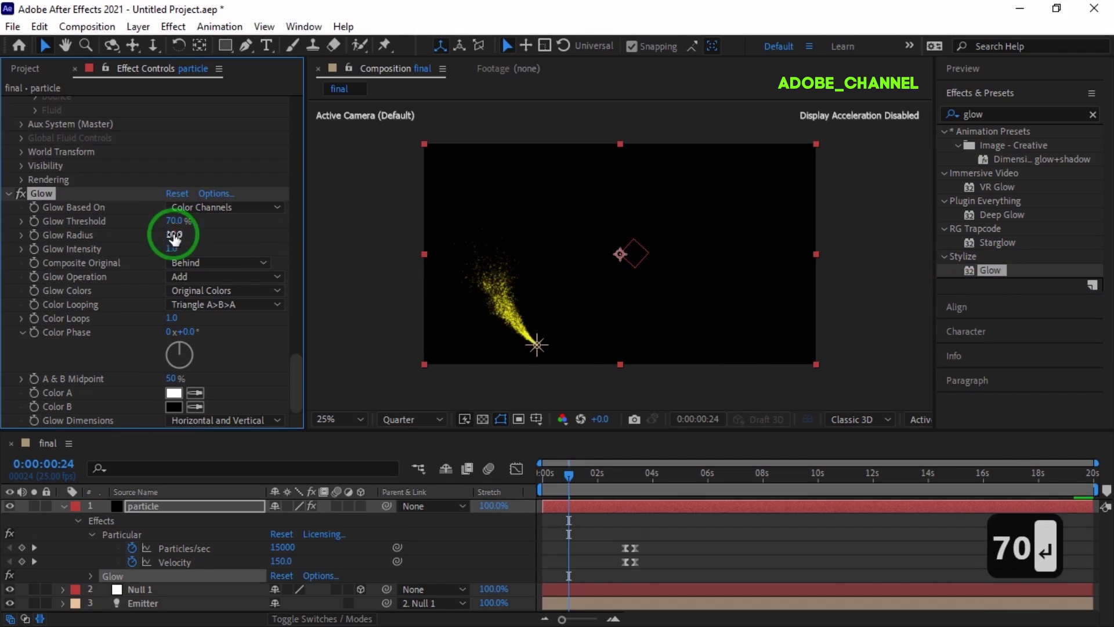
{"action": "type", "text": "5"}
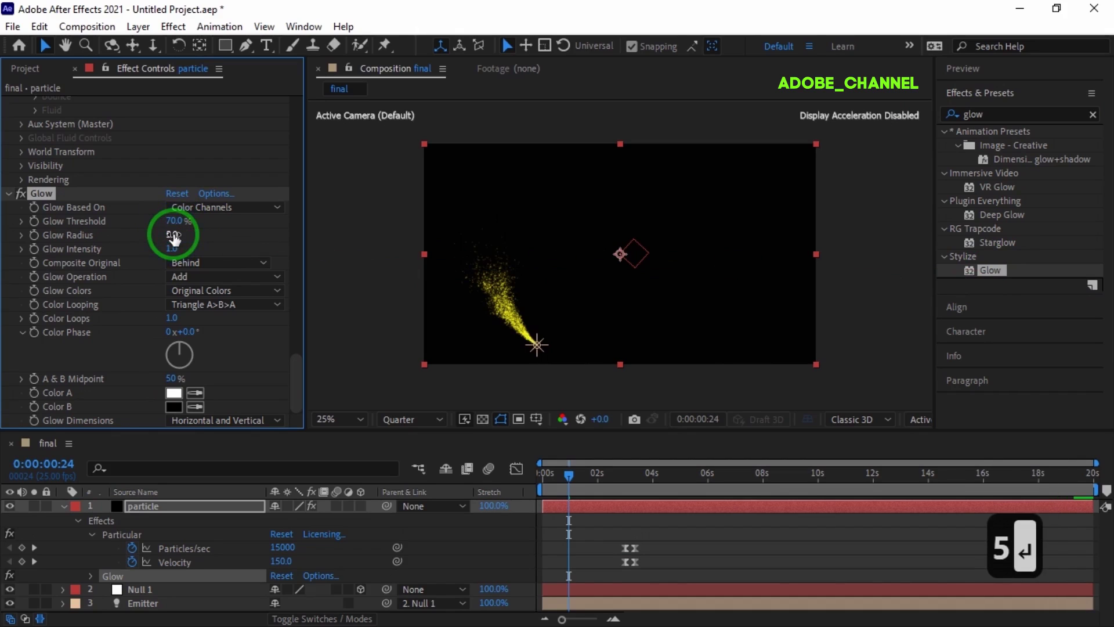
Collapse the particle layer's properties and set the layer's blending mode to Screen.
{"action": "left_click", "coordinate": [63, 506]}
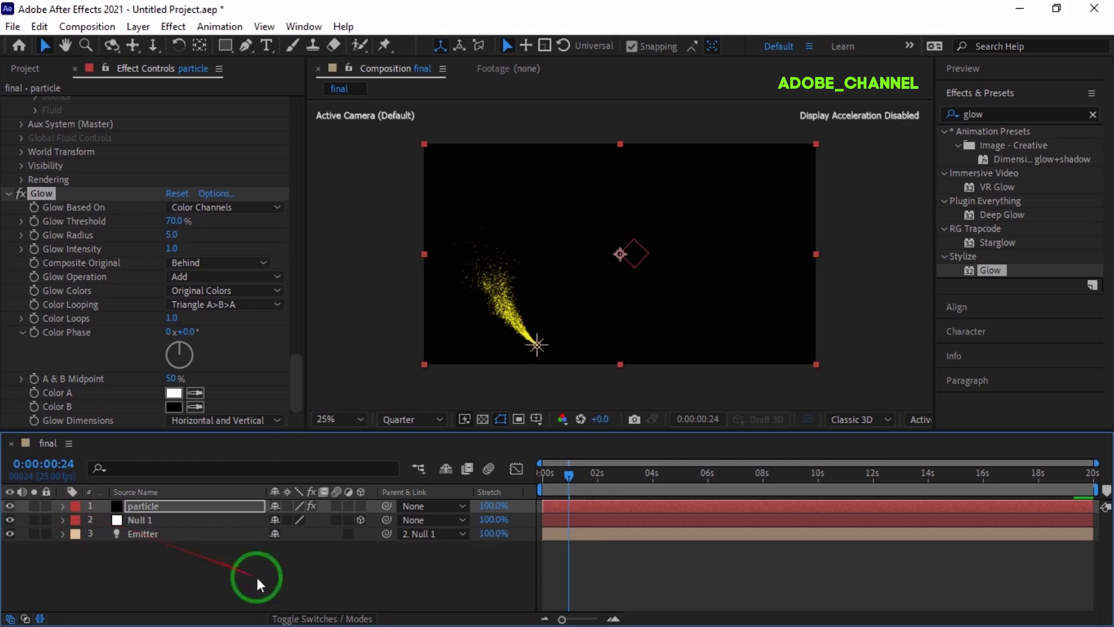
{"action": "left_click", "coordinate": [324, 618]}
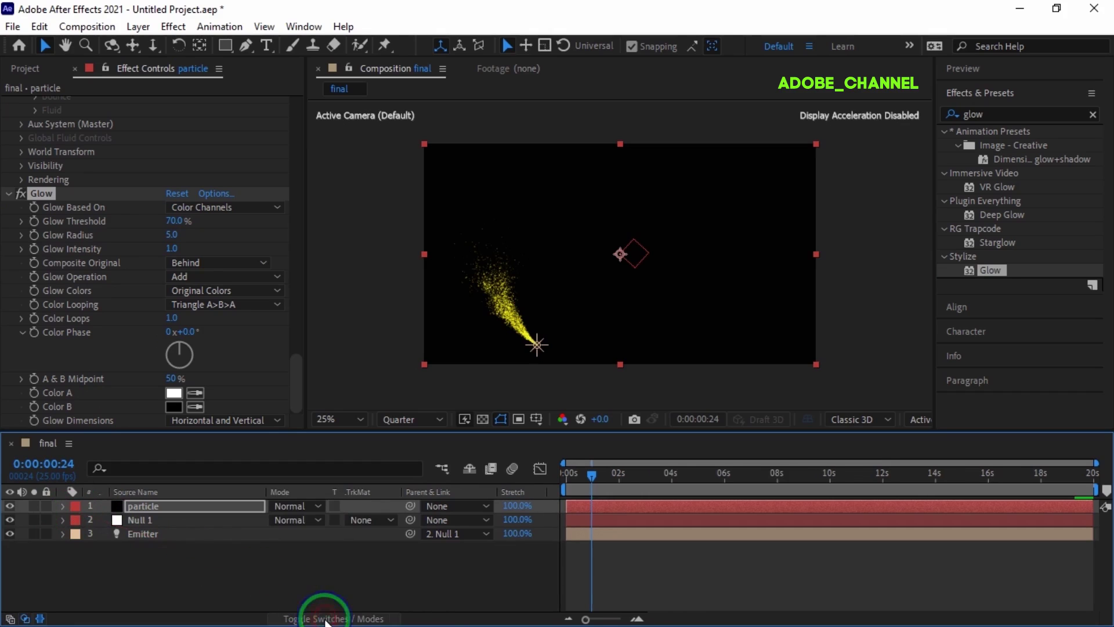
{"action": "left_click", "coordinate": [317, 508]}
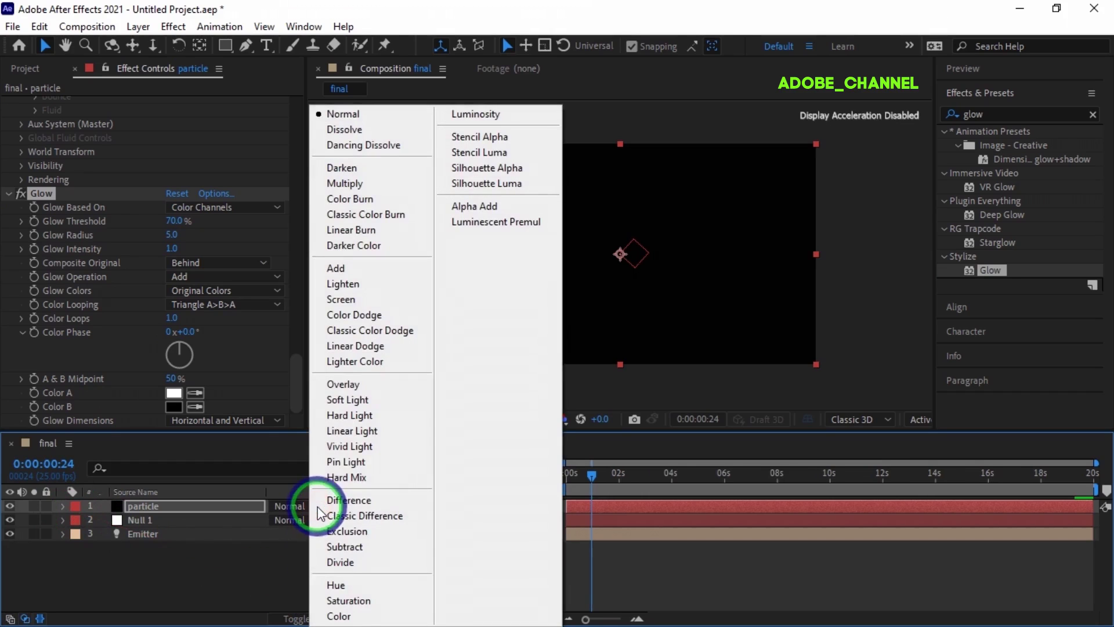
{"action": "left_click", "coordinate": [341, 298]}
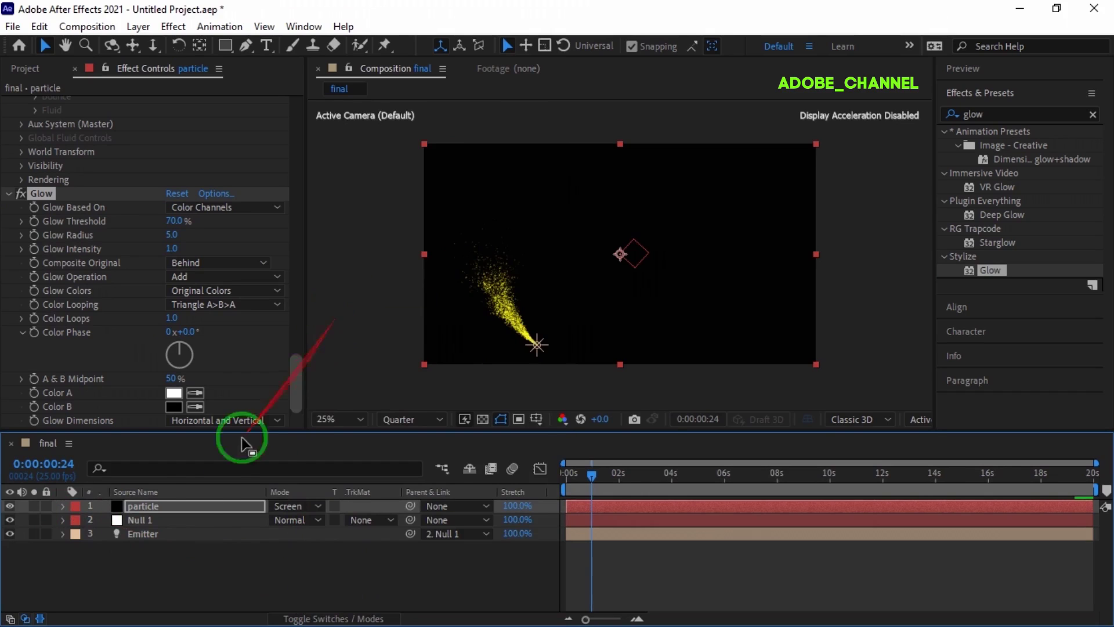
Duplicate the particle layer and flip the copy both horizontally and vertically.
{"action": "left_click", "coordinate": [193, 507]}
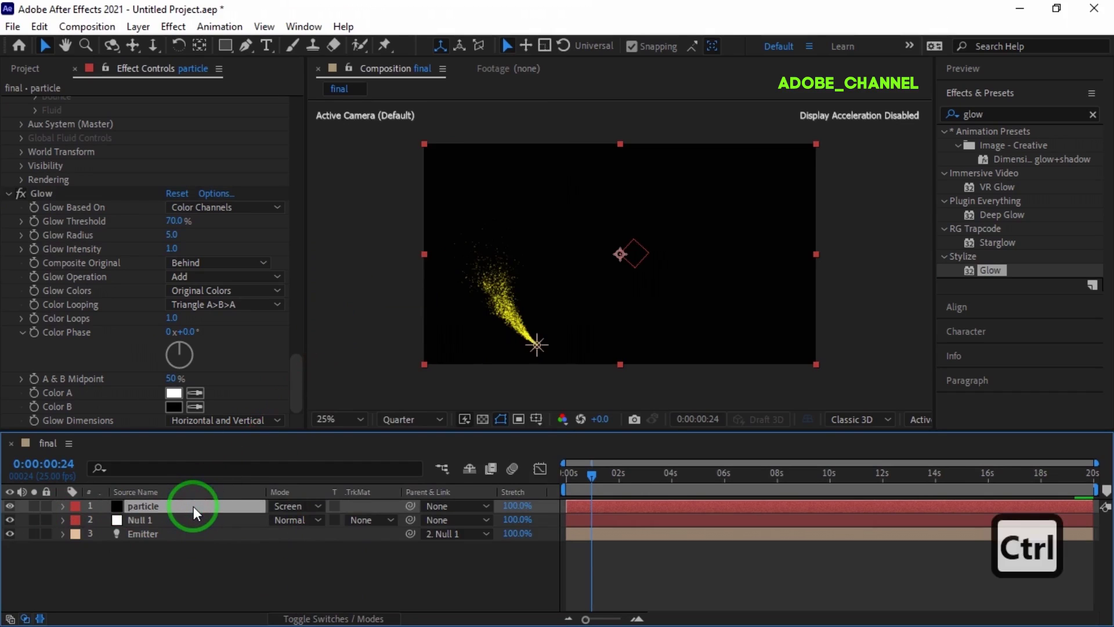
{"action": "key", "text": "ctrl+d"}
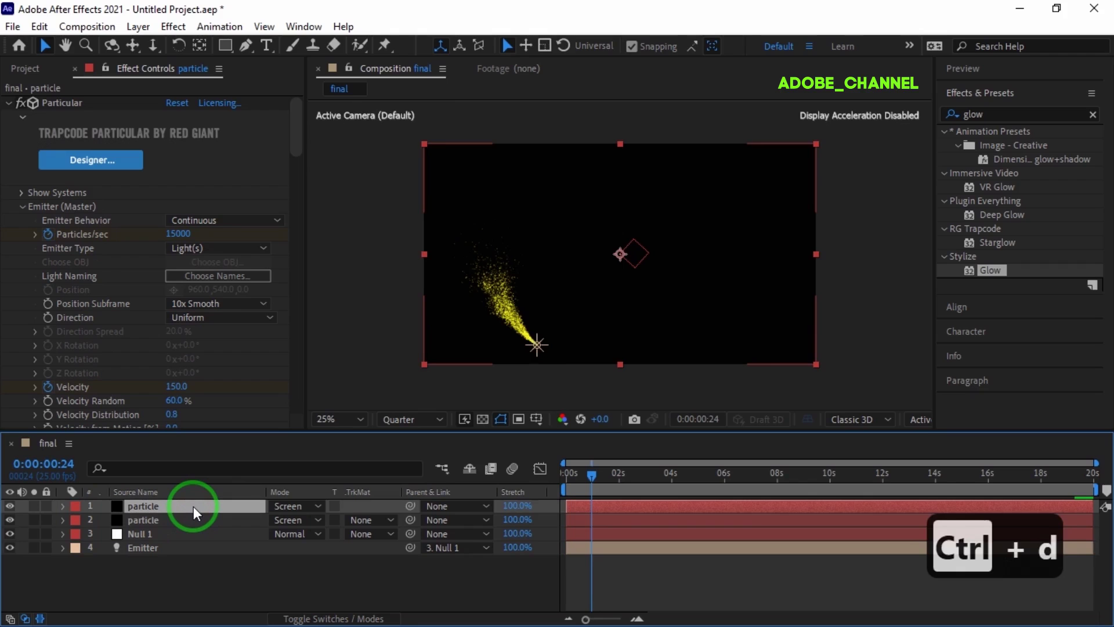
{"action": "right_click", "coordinate": [186, 506]}
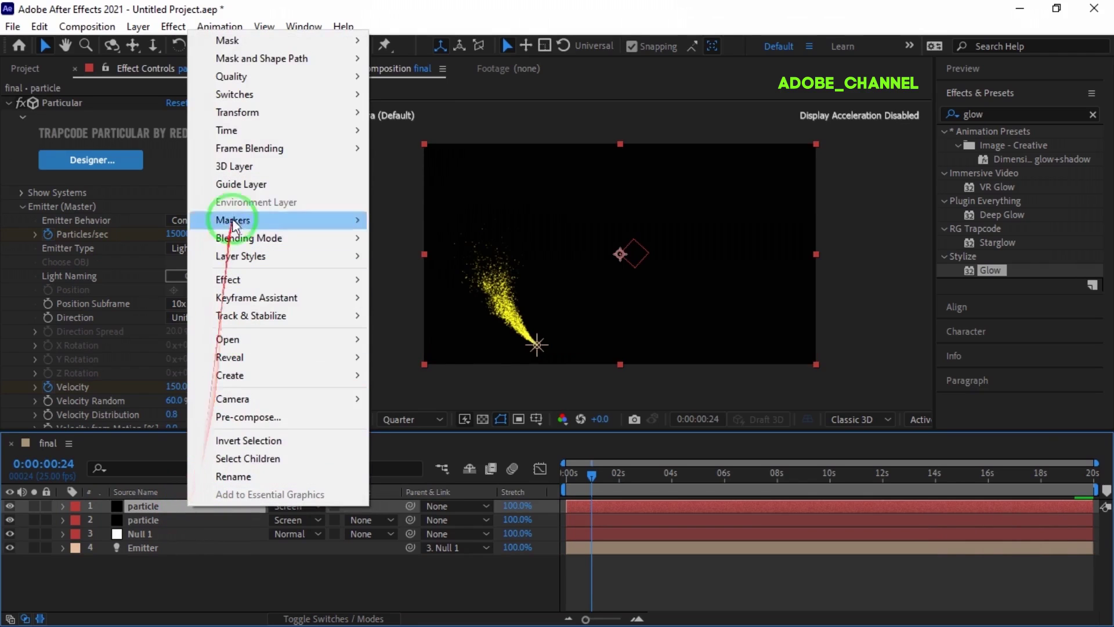
{"action": "mouse_move", "coordinate": [323, 114]}
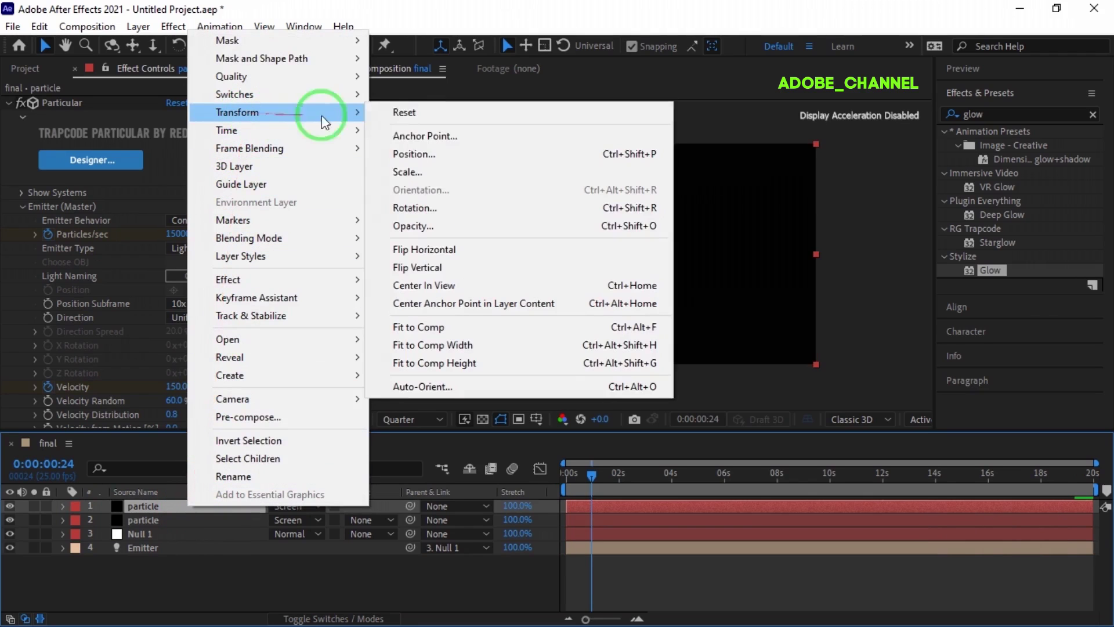
{"action": "left_click", "coordinate": [410, 249]}
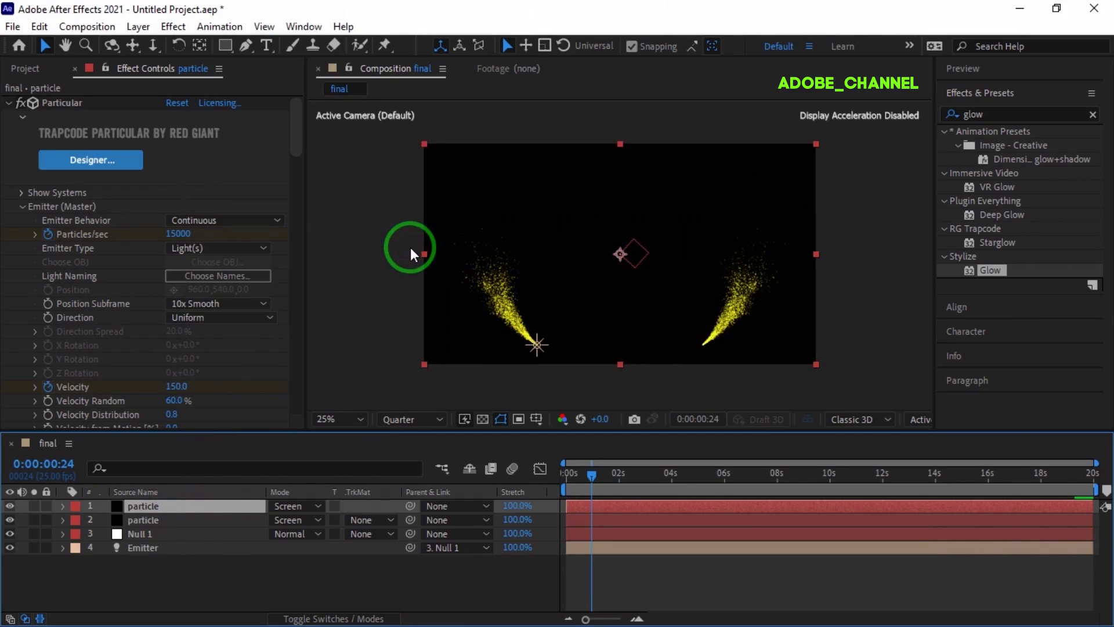
{"action": "right_click", "coordinate": [201, 511]}
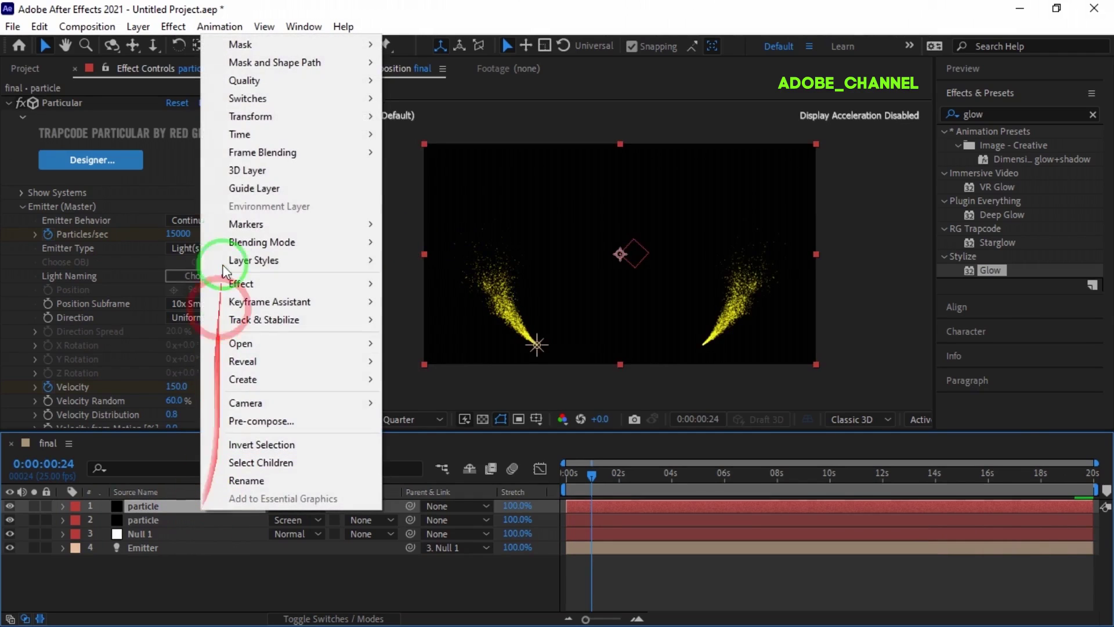
{"action": "mouse_move", "coordinate": [250, 116]}
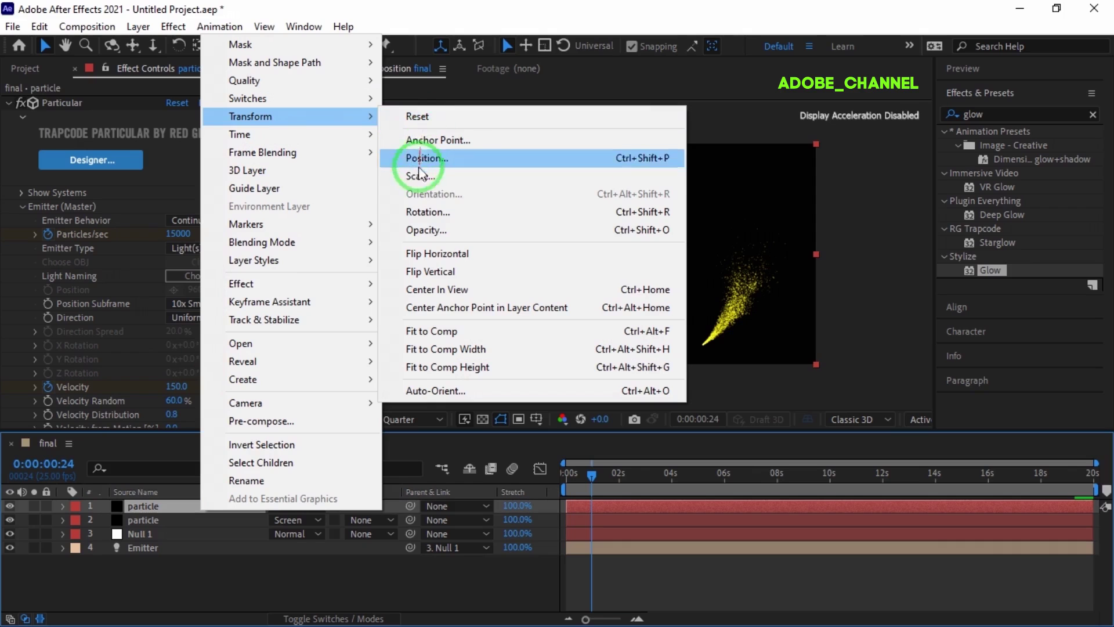
{"action": "left_click", "coordinate": [427, 273]}
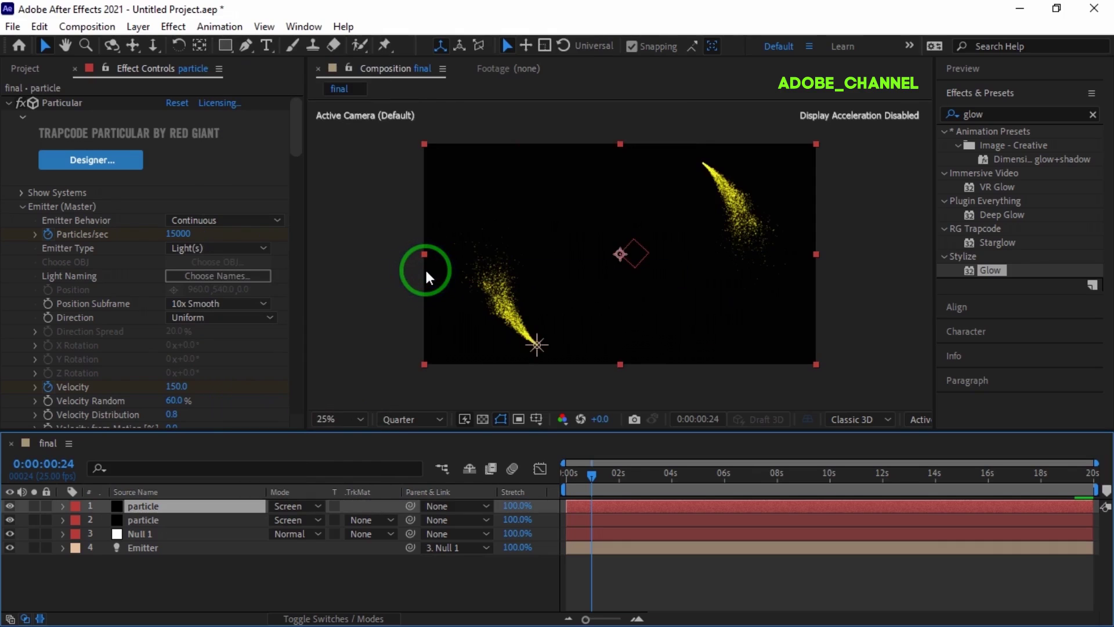
Change the duplicated particle layer's Particular color to a saturated blue.
{"action": "scroll", "coordinate": [206, 270], "scroll_direction": "down", "scroll_amount": 6}
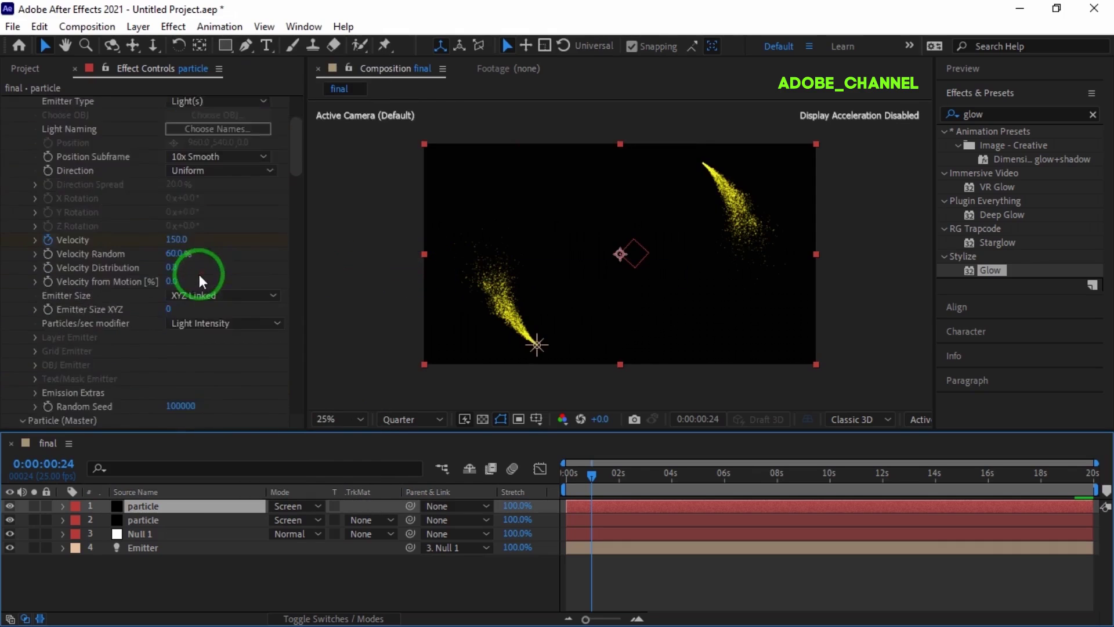
{"action": "scroll", "coordinate": [184, 284], "scroll_direction": "down", "scroll_amount": 8}
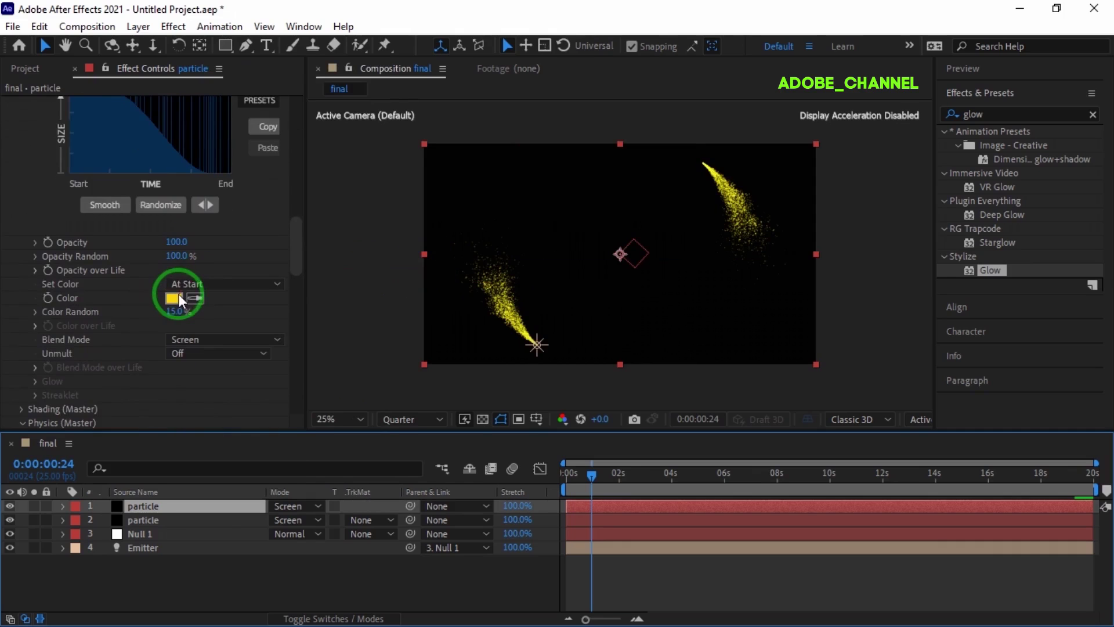
{"action": "left_click", "coordinate": [174, 298]}
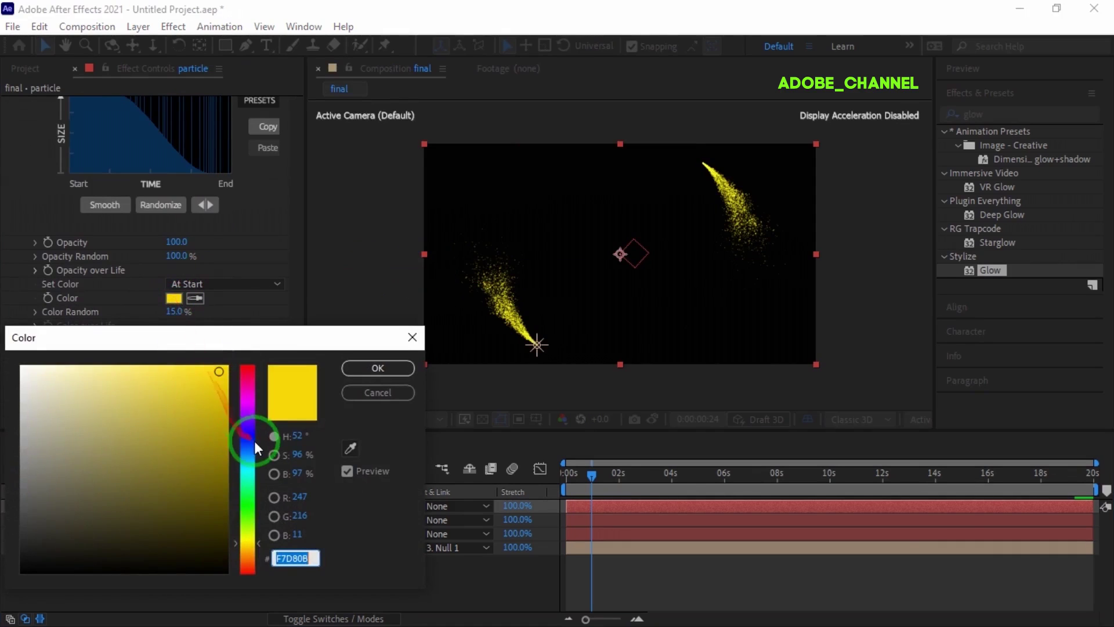
{"action": "left_click", "coordinate": [252, 433]}
{"action": "left_click", "coordinate": [378, 369]}
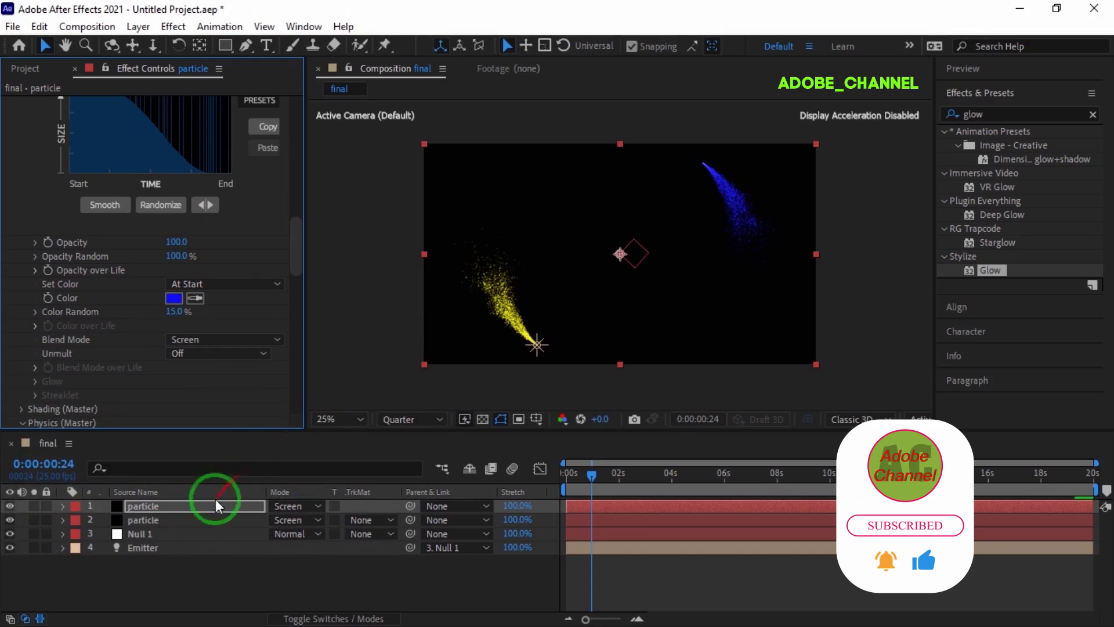
Pre-compose both particle layers, the null and the Emitter light together under the default name, moving all attributes into the new composition.
{"action": "left_click_drag", "start_coordinate": [187, 572], "coordinate": [210, 503]}
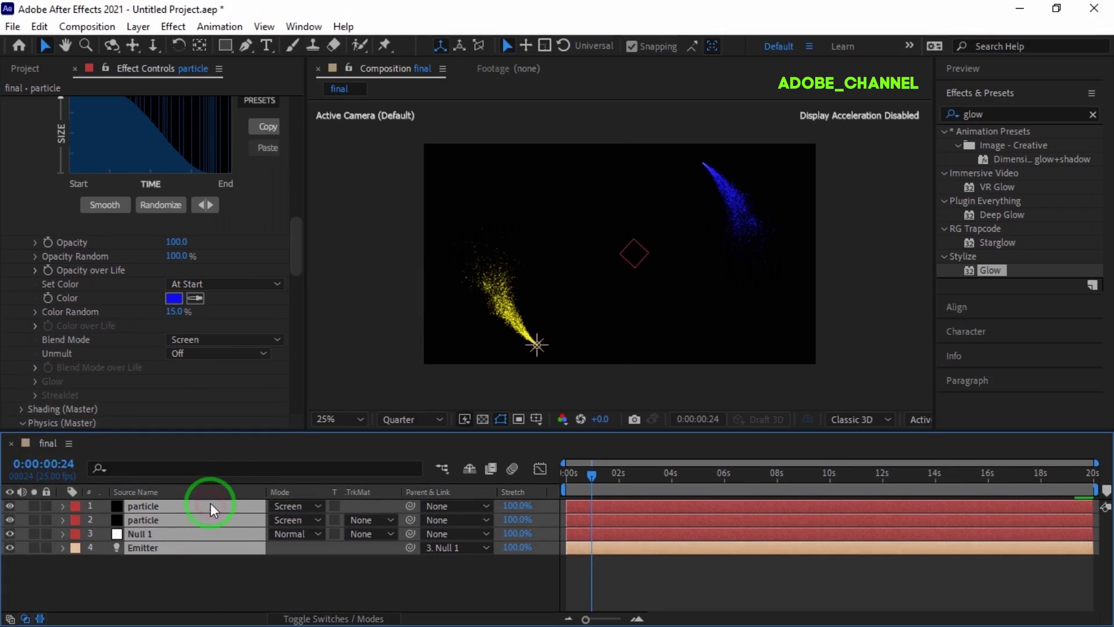
{"action": "right_click", "coordinate": [210, 504]}
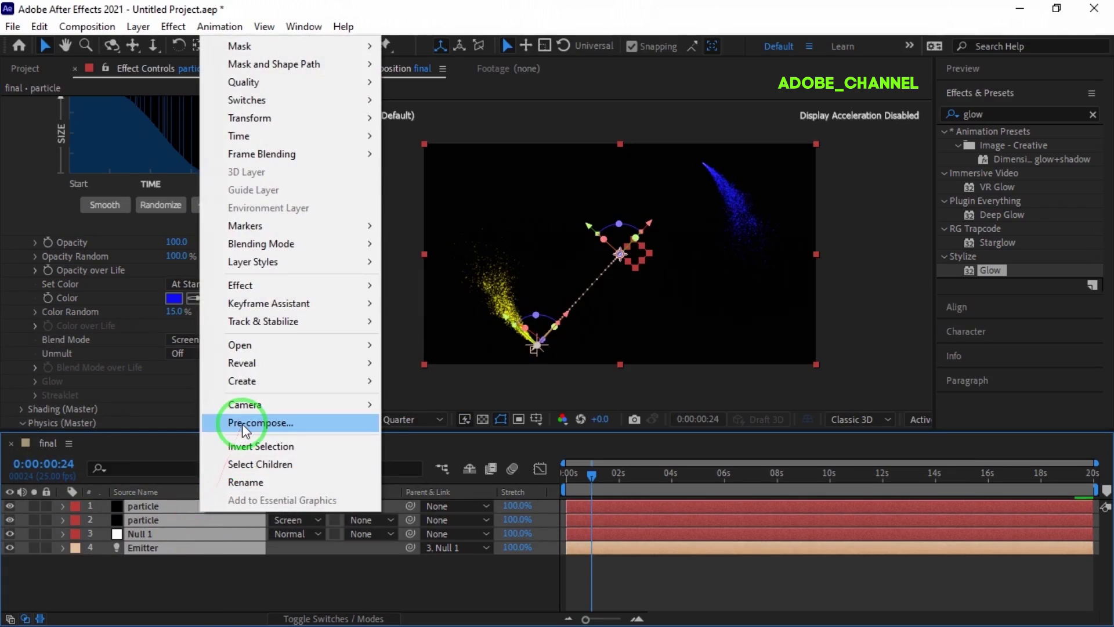
{"action": "left_click", "coordinate": [242, 423]}
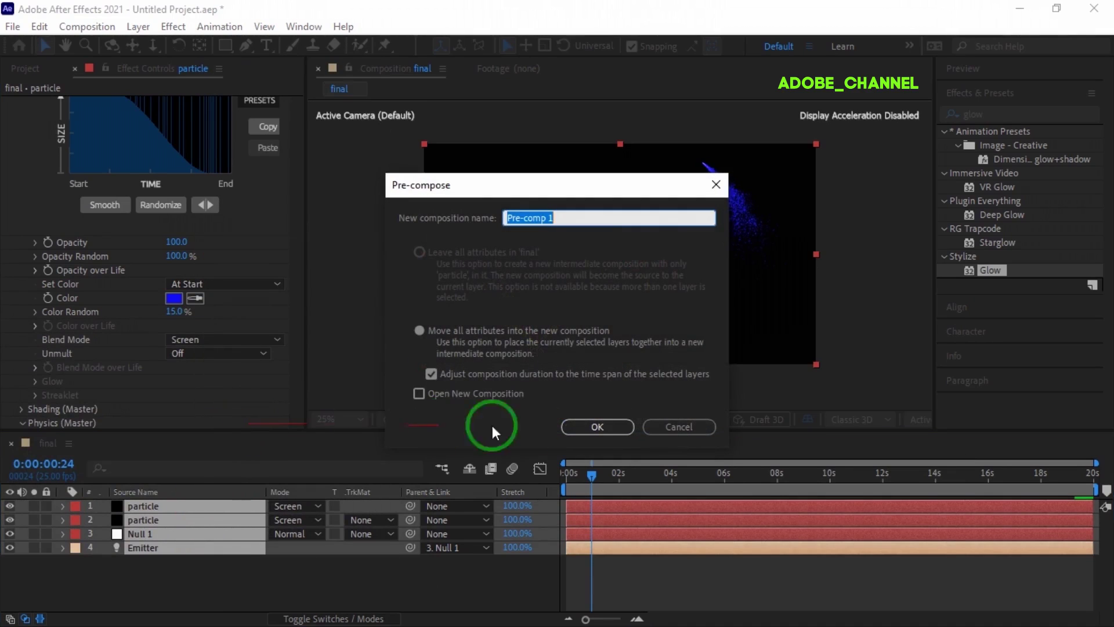
{"action": "left_click", "coordinate": [598, 426]}
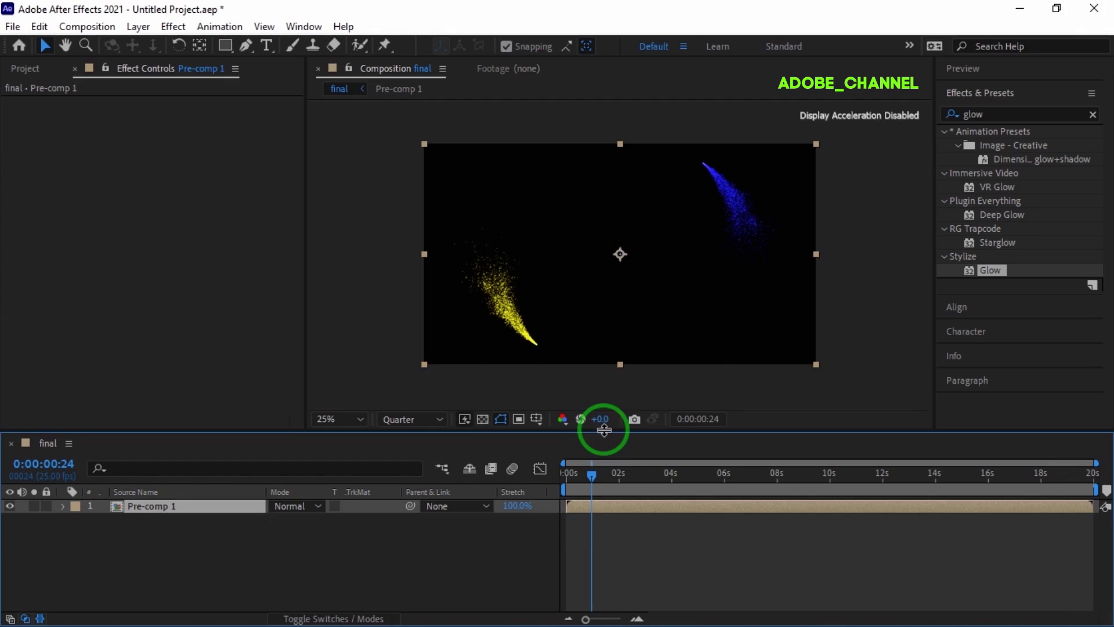
Duplicate the Pre-comp 1 composition twice in the project.
{"action": "left_click", "coordinate": [25, 68]}
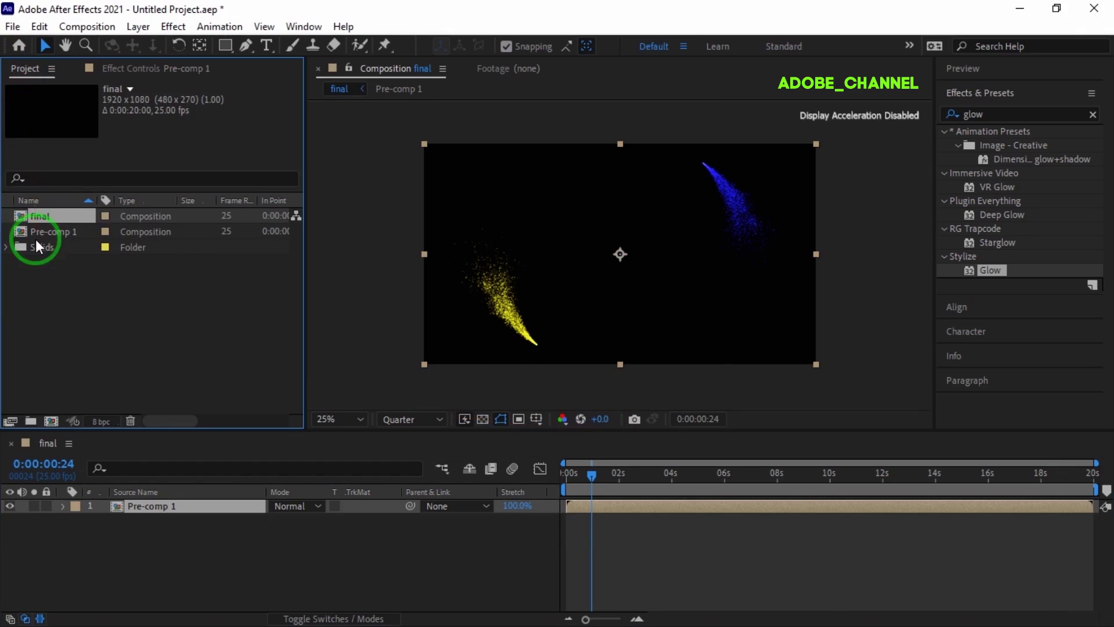
{"action": "left_click", "coordinate": [53, 234]}
{"action": "key", "text": "ctrl+d"}
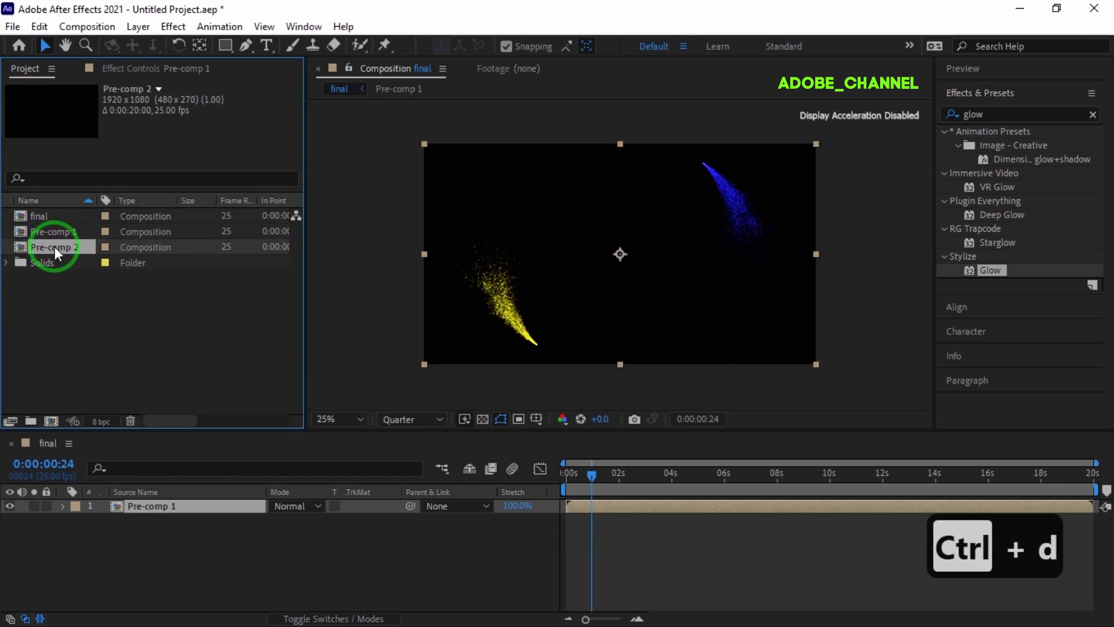
{"action": "key", "text": "ctrl+d"}
Open the Pre-comp 2 composition for editing.
{"action": "left_click", "coordinate": [63, 247]}
{"action": "double_click", "coordinate": [64, 247]}
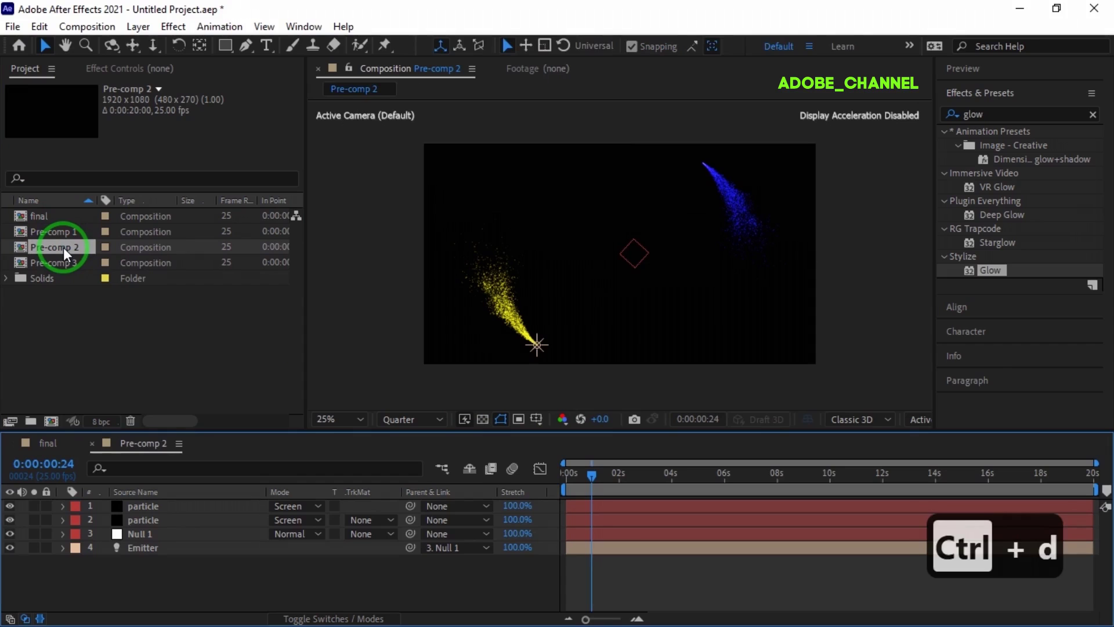
{"action": "left_click_drag", "start_coordinate": [65, 262], "coordinate": [130, 405]}
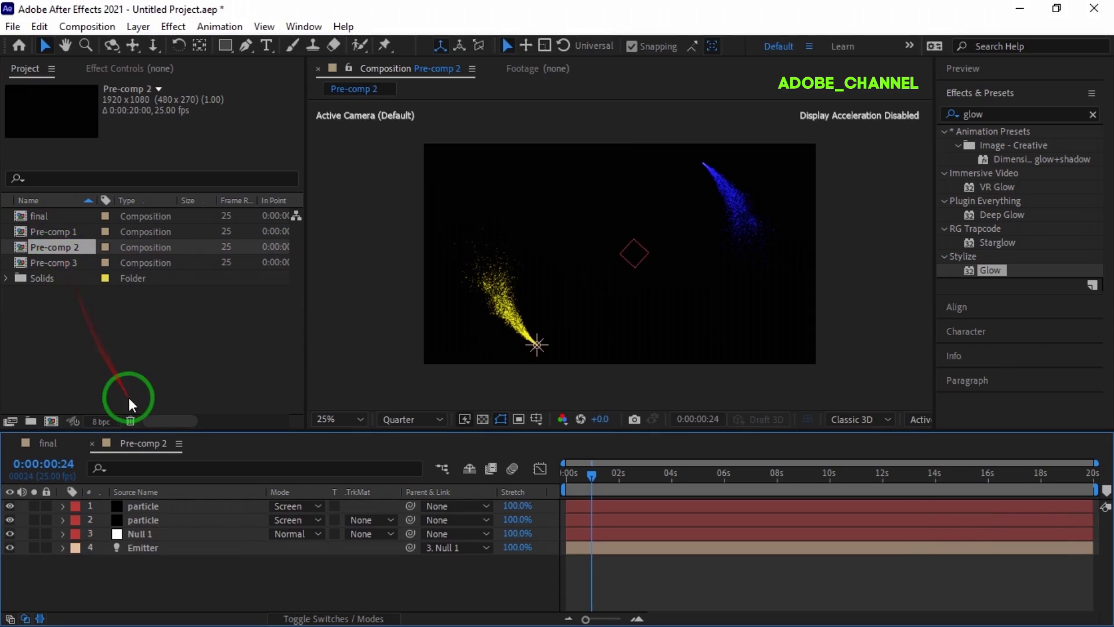
Change the blue particle layer's Particular color in Pre-comp 2 to a saturated crimson red.
{"action": "left_click", "coordinate": [179, 508]}
{"action": "left_click", "coordinate": [169, 68]}
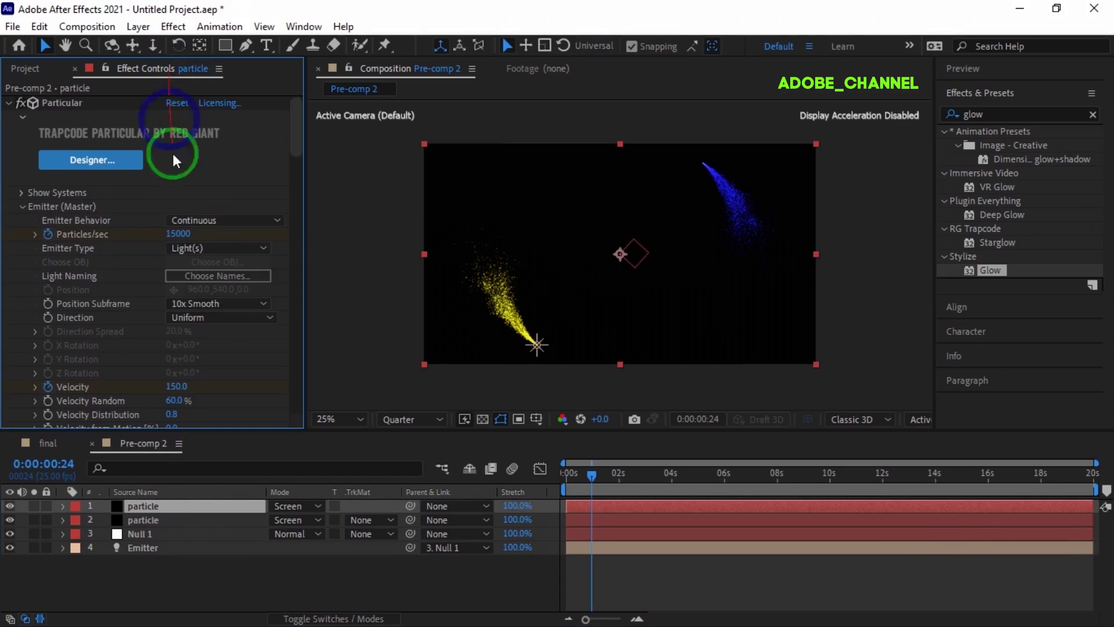
{"action": "scroll", "coordinate": [196, 251], "scroll_direction": "down", "scroll_amount": 3}
{"action": "scroll", "coordinate": [194, 260], "scroll_direction": "down", "scroll_amount": 10}
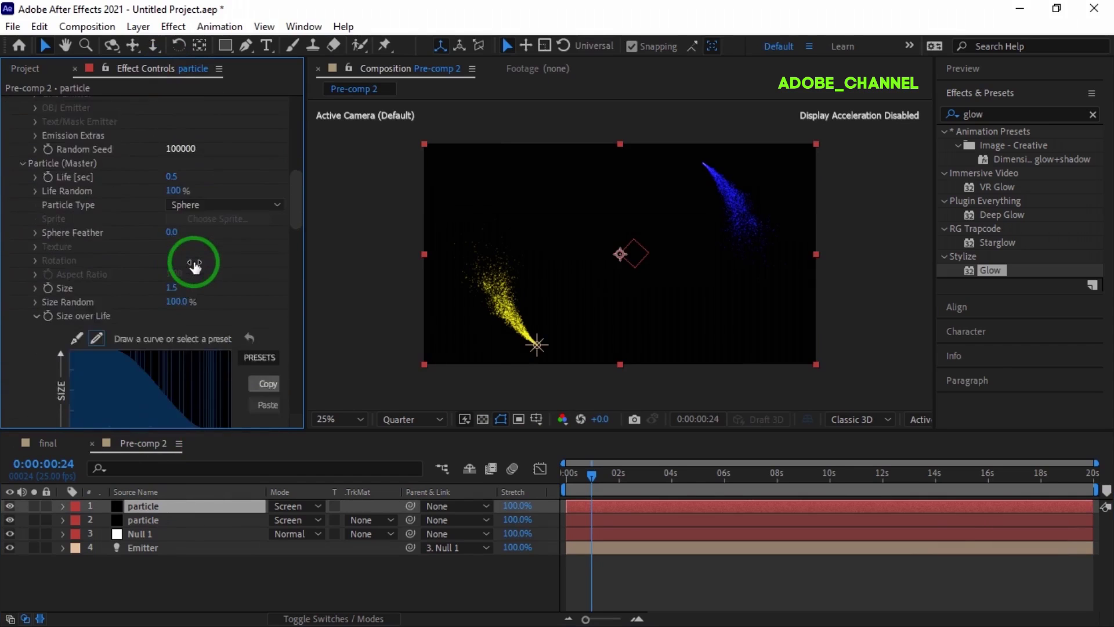
{"action": "left_click", "coordinate": [174, 261]}
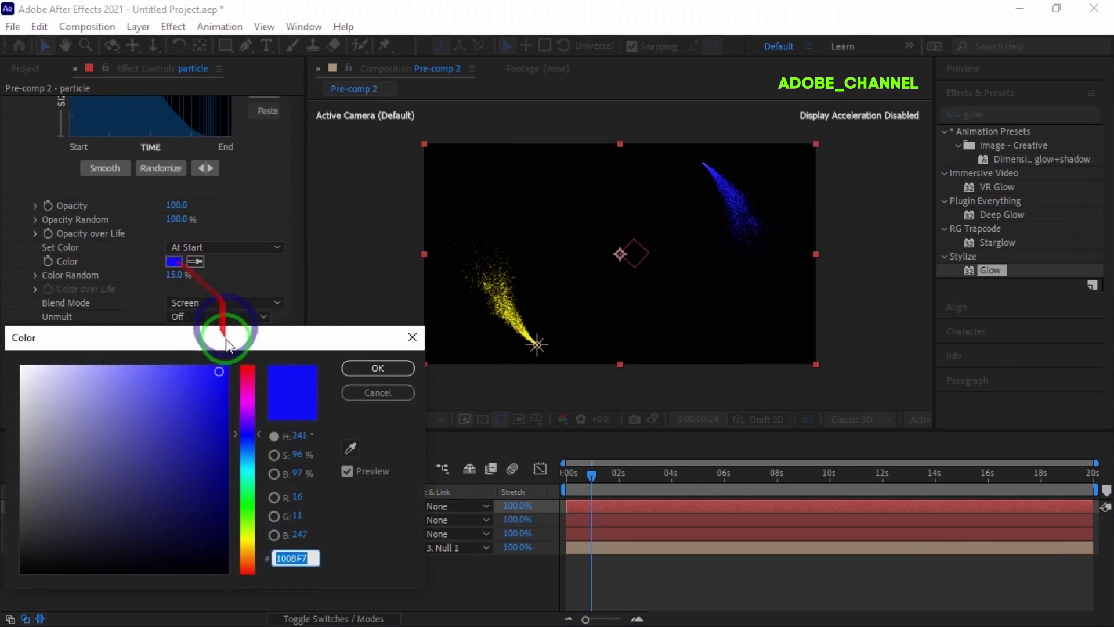
{"action": "left_click", "coordinate": [246, 371]}
{"action": "left_click", "coordinate": [360, 369]}
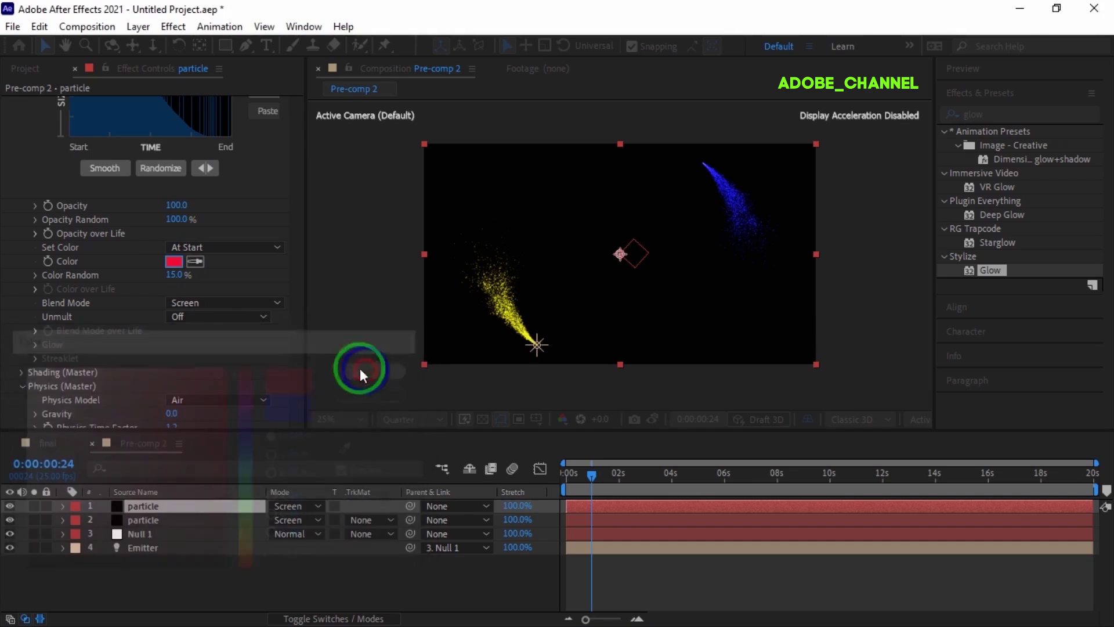
Change the yellow particle layer's Particular color in Pre-comp 2 to bright green (26F70B).
{"action": "left_click", "coordinate": [176, 518]}
{"action": "scroll", "coordinate": [192, 294], "scroll_direction": "down", "scroll_amount": 10}
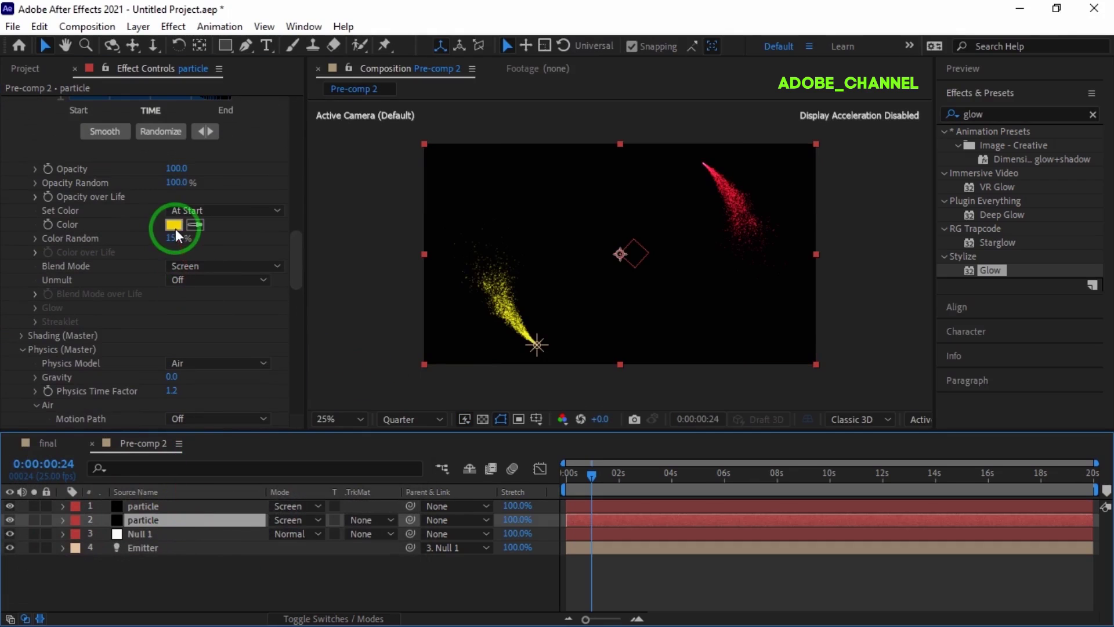
{"action": "left_click", "coordinate": [177, 225]}
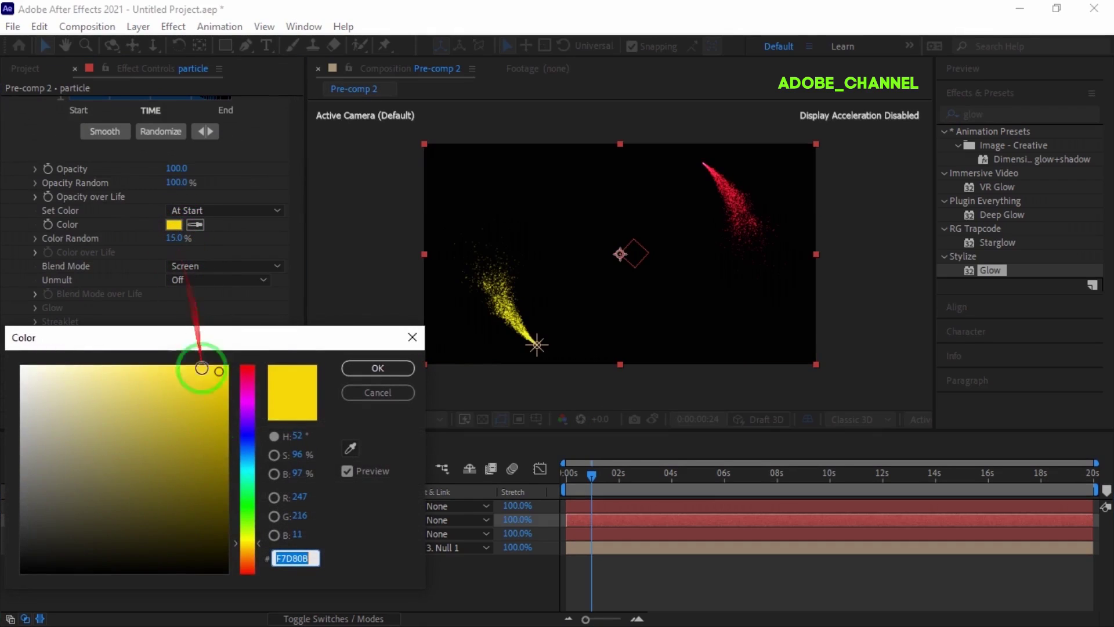
{"action": "left_click", "coordinate": [248, 509]}
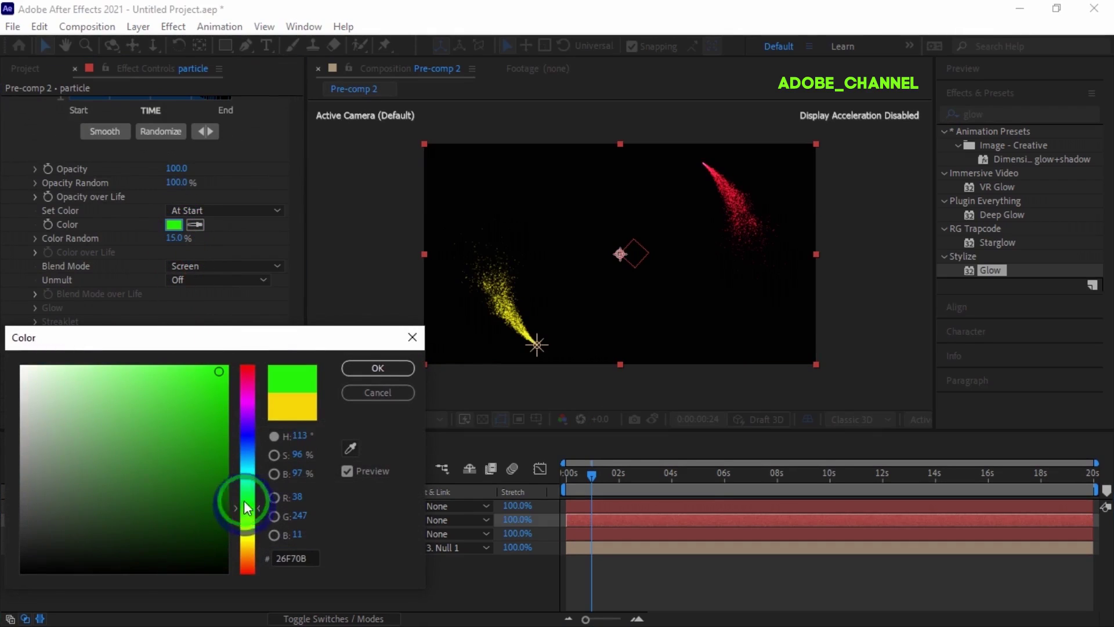
{"action": "left_click", "coordinate": [378, 368]}
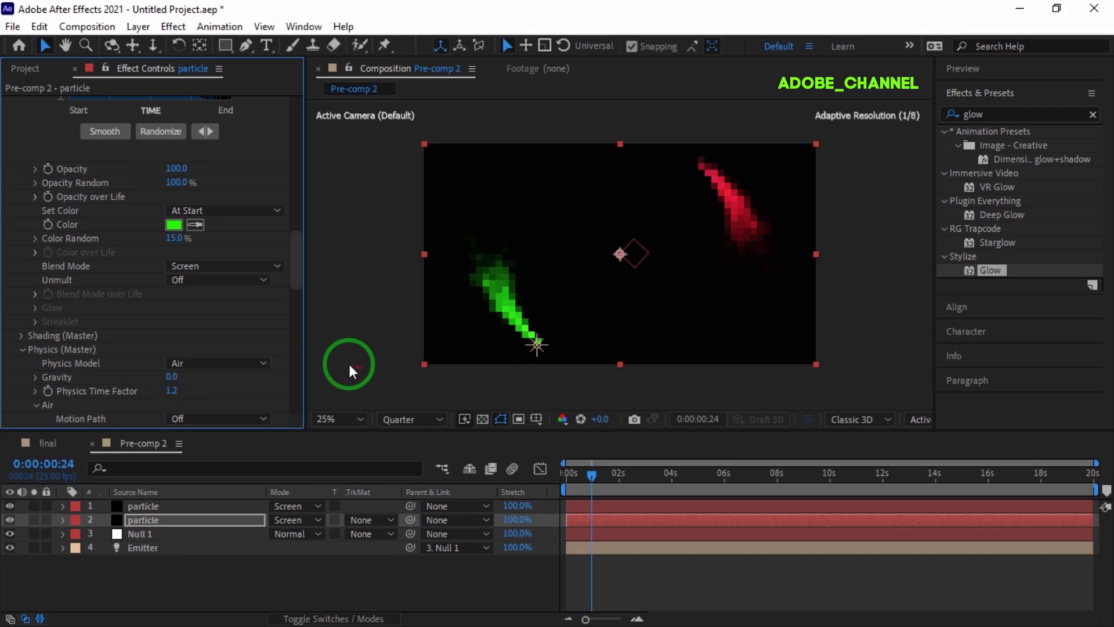
Open the Pre-comp 3 composition for editing.
{"action": "left_click", "coordinate": [26, 70]}
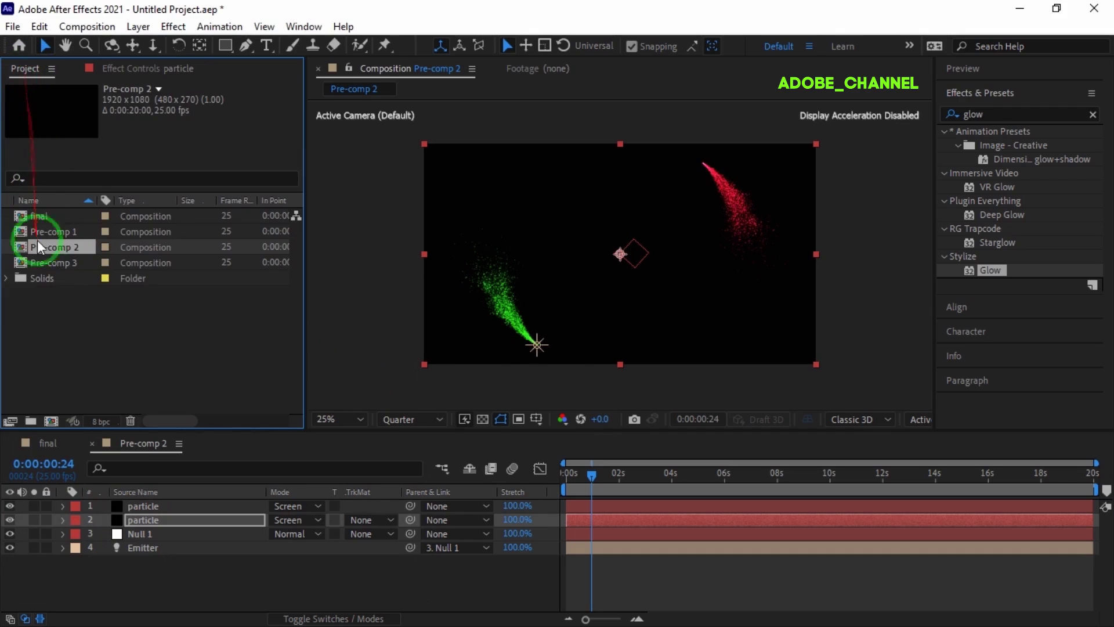
{"action": "left_click", "coordinate": [46, 263]}
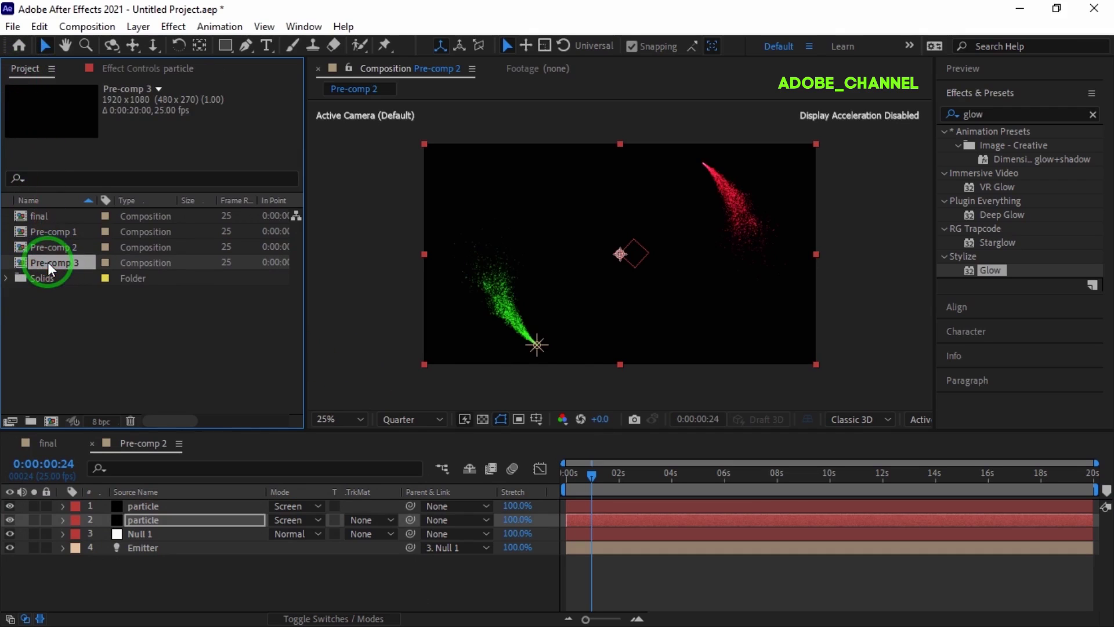
{"action": "double_click", "coordinate": [48, 262]}
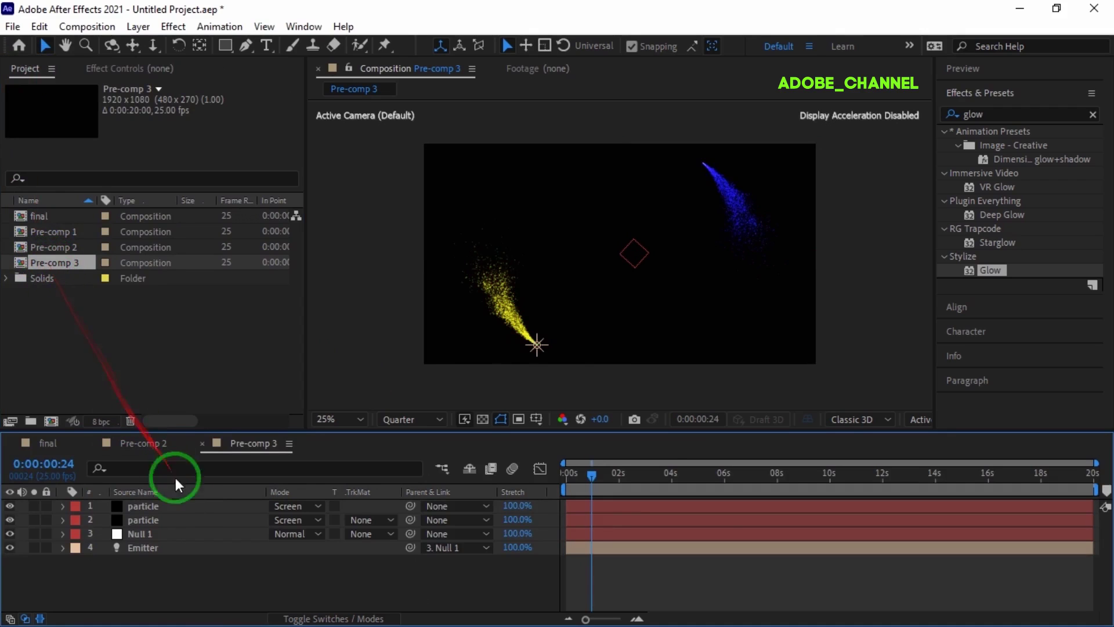
Change the blue particle layer's Particular color in Pre-comp 3 to magenta (F40BF7).
{"action": "left_click", "coordinate": [182, 506]}
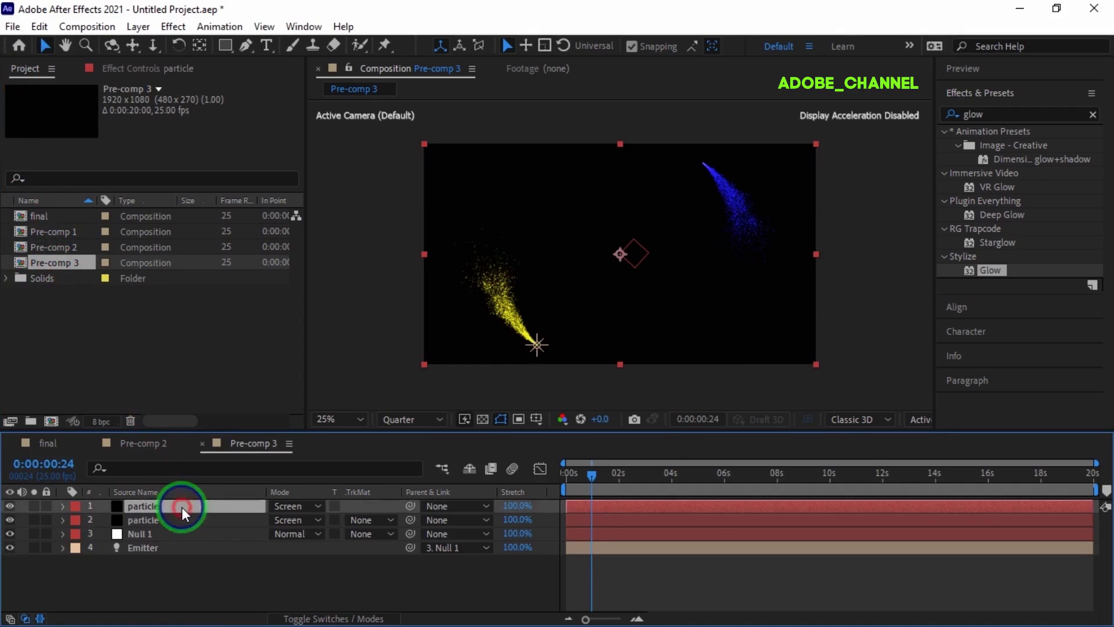
{"action": "left_click", "coordinate": [158, 68]}
{"action": "scroll", "coordinate": [210, 266], "scroll_direction": "down", "scroll_amount": 15}
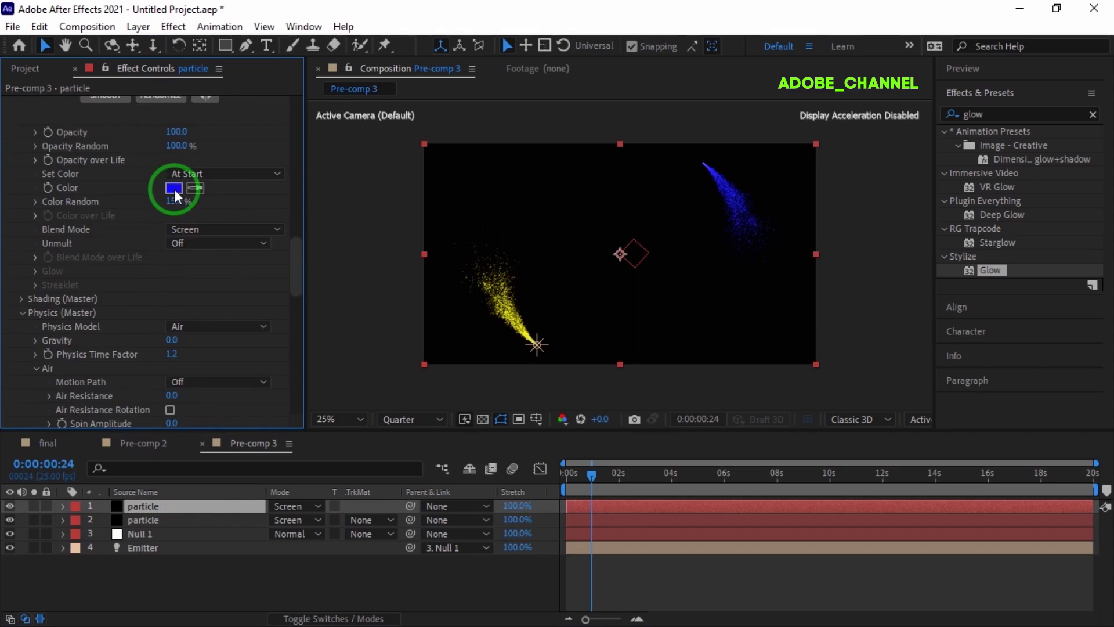
{"action": "left_click", "coordinate": [174, 188]}
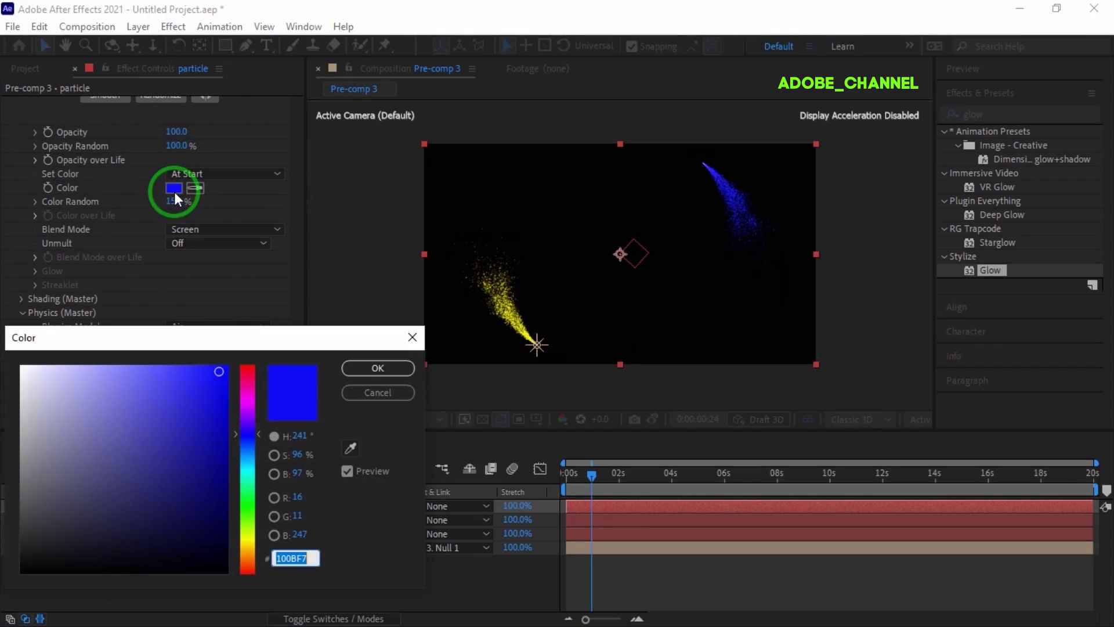
{"action": "left_click", "coordinate": [246, 399]}
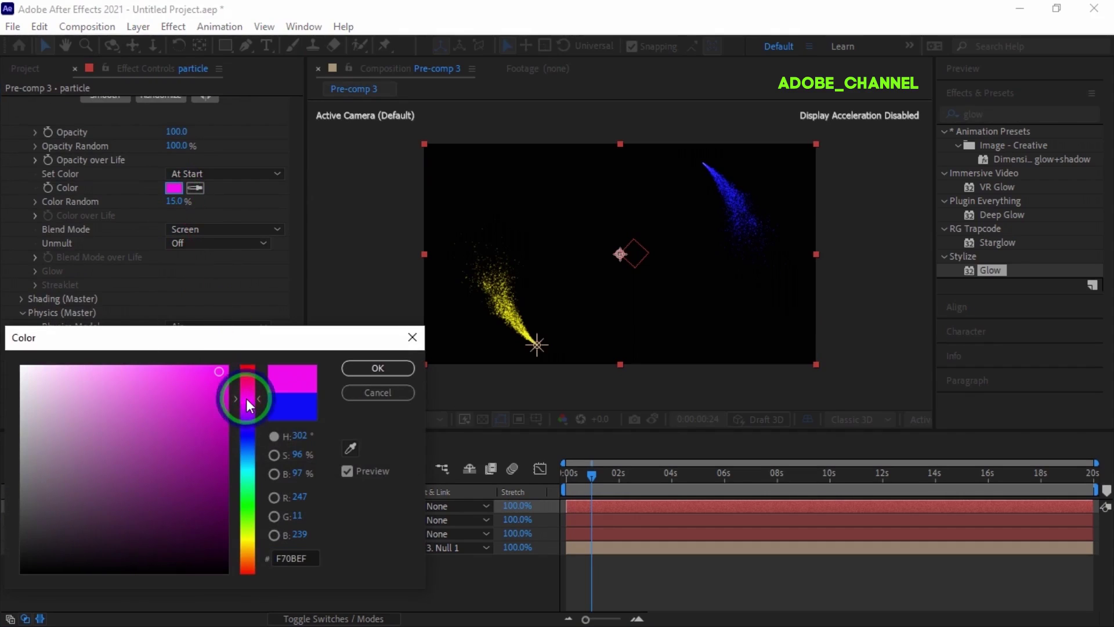
{"action": "left_click", "coordinate": [247, 400]}
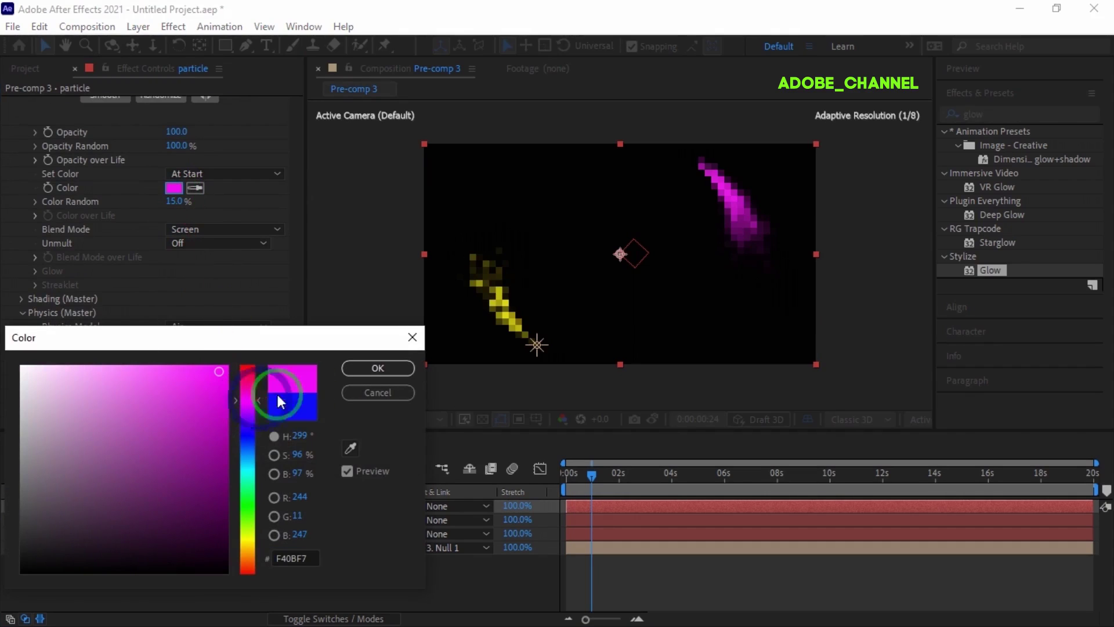
{"action": "left_click", "coordinate": [378, 368]}
Change the yellow particle layer's Particular color in Pre-comp 3 to a saturated turquoise.
{"action": "left_click", "coordinate": [193, 516]}
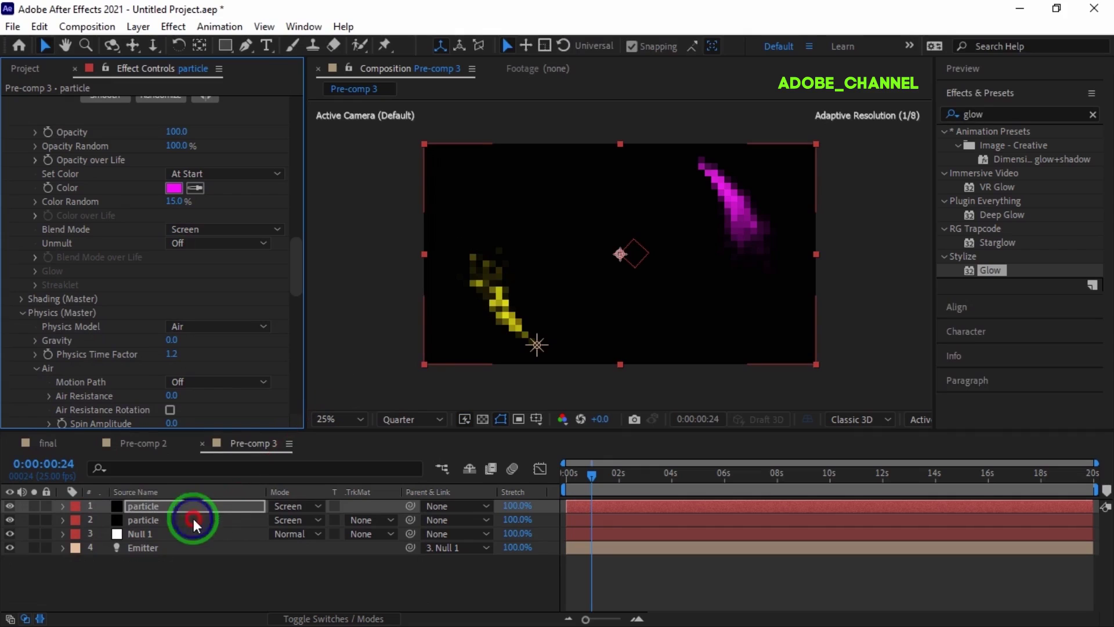
{"action": "scroll", "coordinate": [204, 336], "scroll_direction": "down", "scroll_amount": 5}
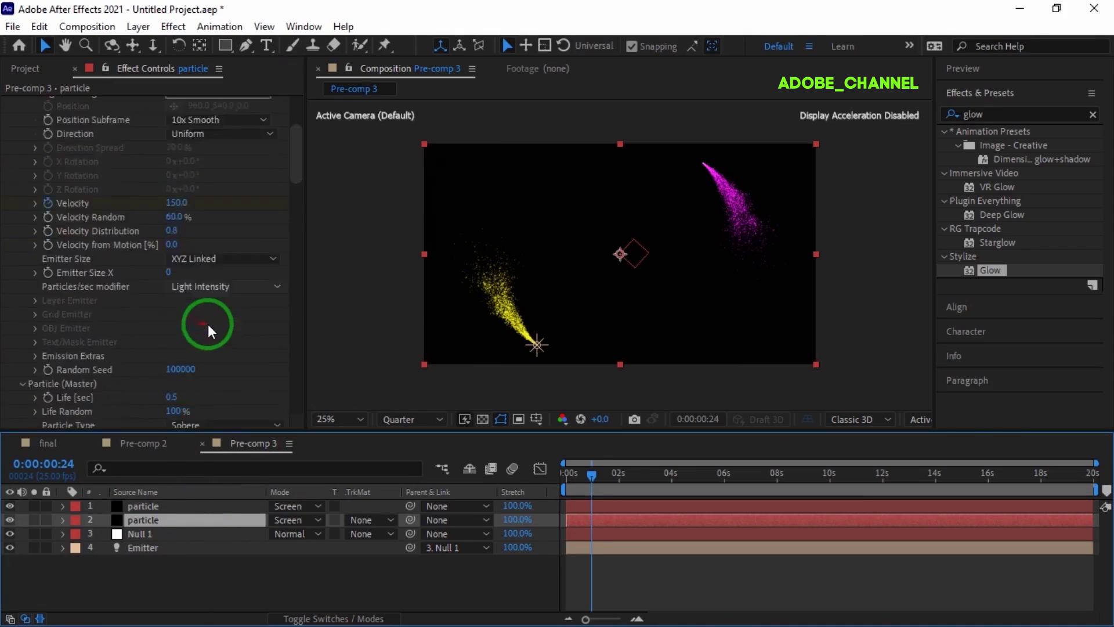
{"action": "scroll", "coordinate": [208, 323], "scroll_direction": "down", "scroll_amount": 10}
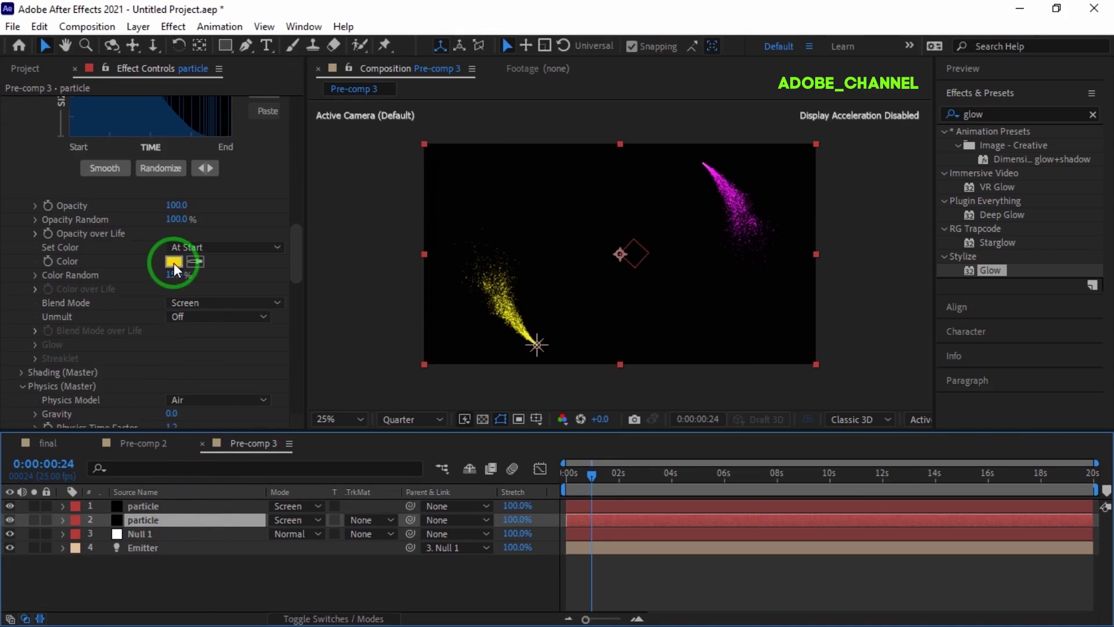
{"action": "left_click", "coordinate": [173, 262]}
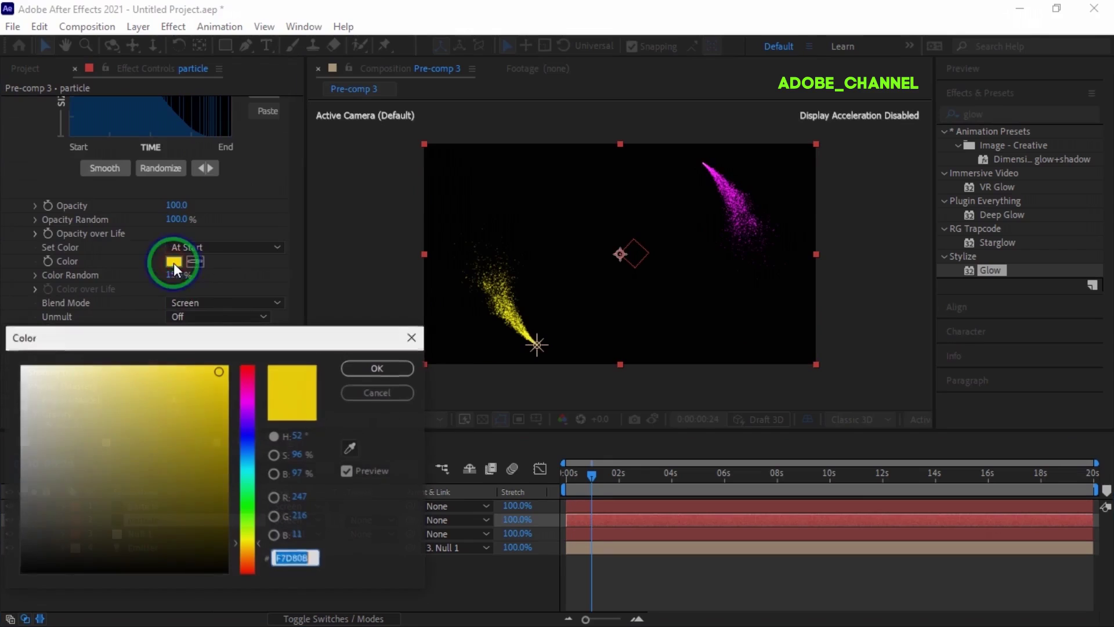
{"action": "left_click", "coordinate": [247, 472]}
{"action": "left_click", "coordinate": [374, 368]}
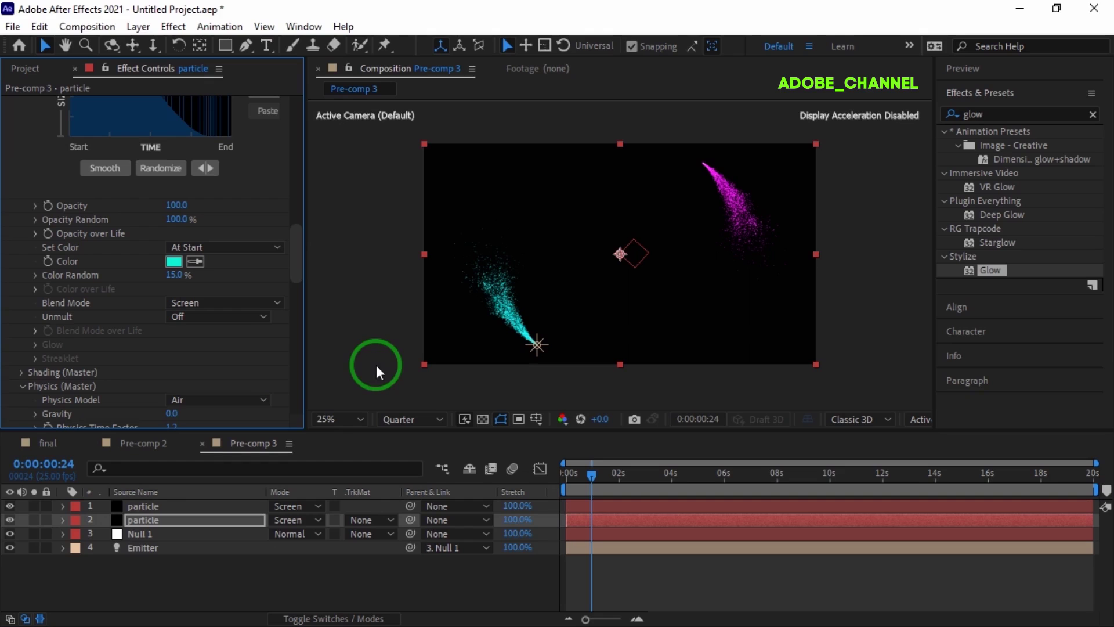
Add Pre-comp 2 and Pre-comp 3 to the final composition as layers below Pre-comp 1.
{"action": "left_click", "coordinate": [47, 445]}
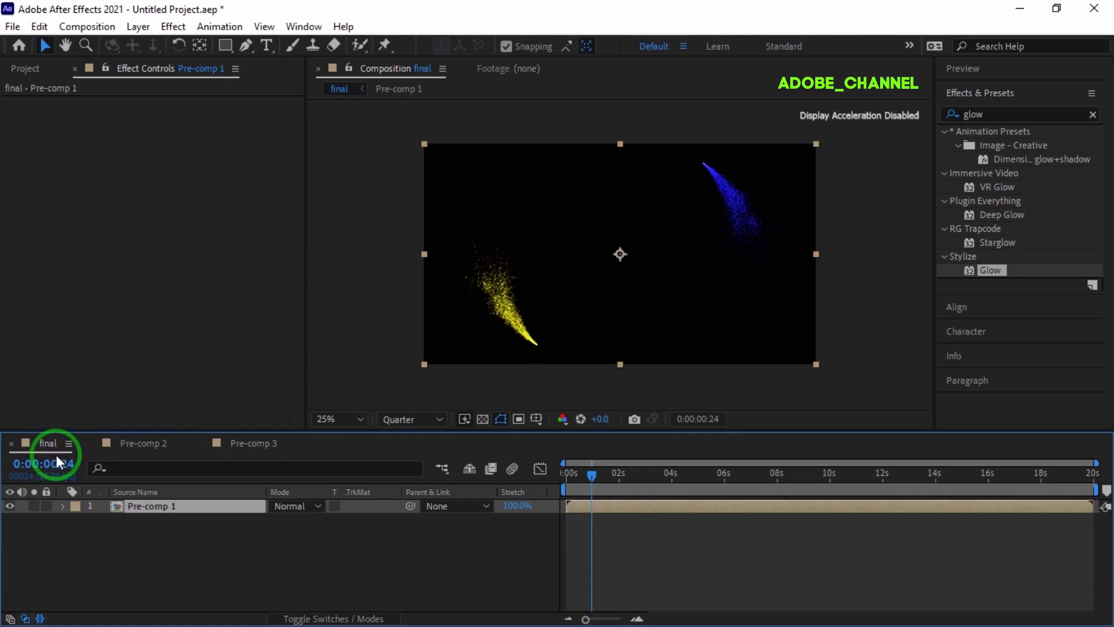
{"action": "left_click", "coordinate": [24, 69]}
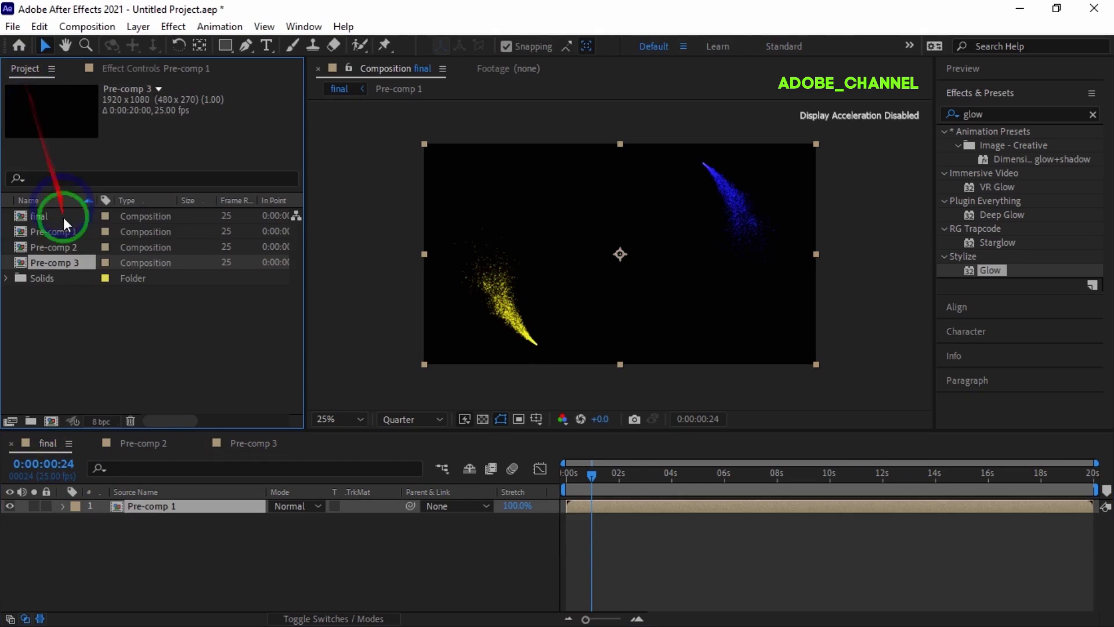
{"action": "left_click", "coordinate": [71, 245], "text": "ctrl"}
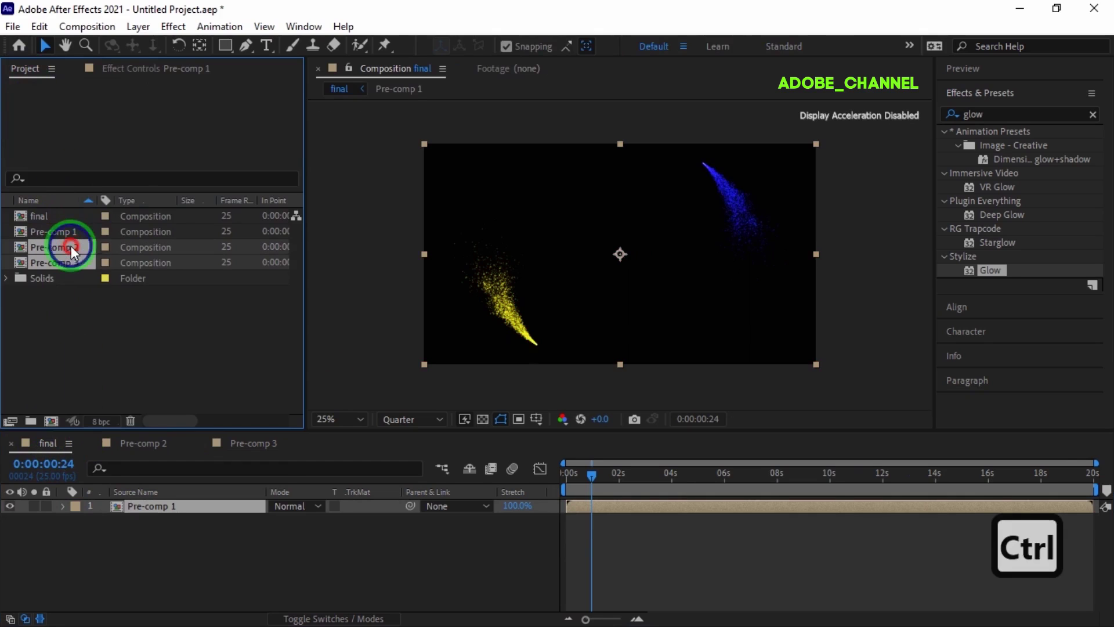
{"action": "left_click_drag", "start_coordinate": [75, 245], "coordinate": [78, 540]}
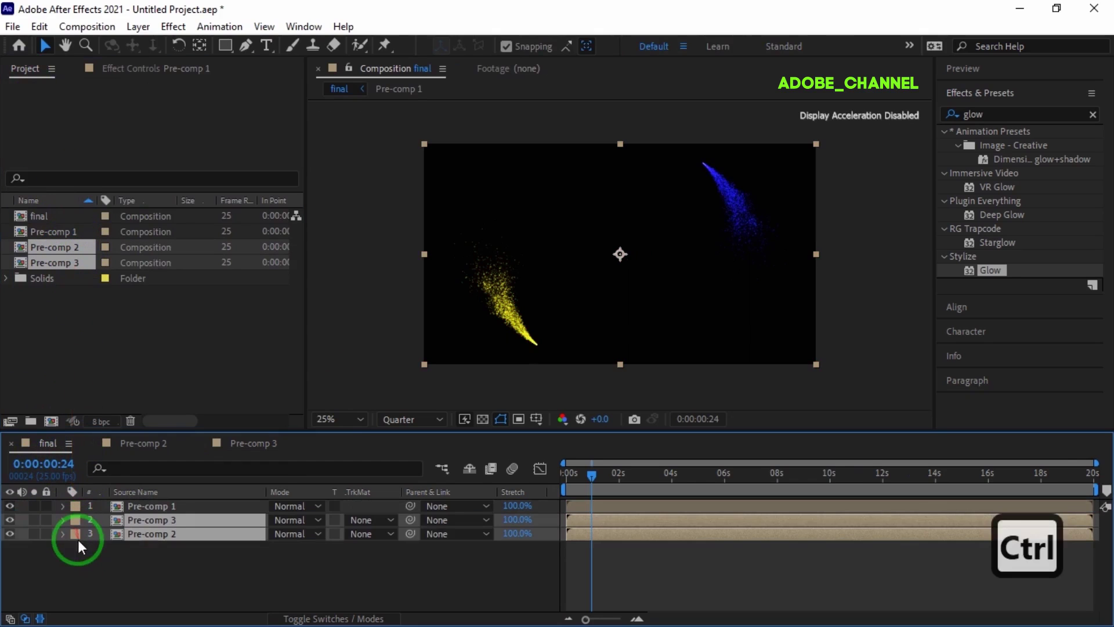
Shift the Pre-comp 3 layer in time so that it starts at 0:00:01:00.
{"action": "left_click", "coordinate": [165, 506]}
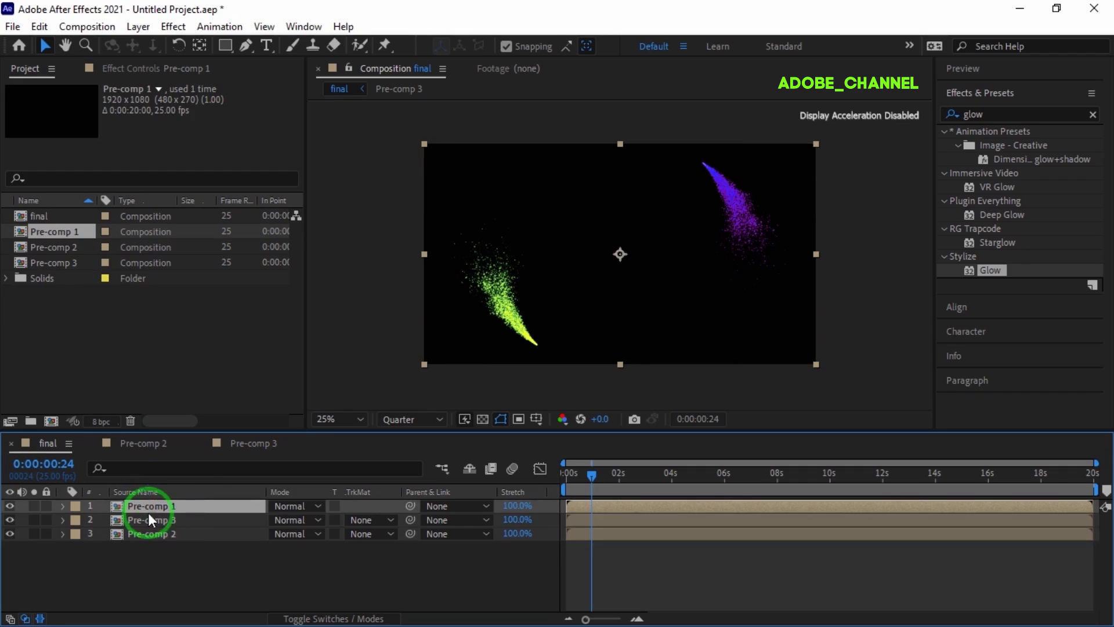
{"action": "left_click", "coordinate": [172, 520]}
{"action": "left_click", "coordinate": [52, 469]}
{"action": "type", "text": "100"}
{"action": "key", "text": "Return"}
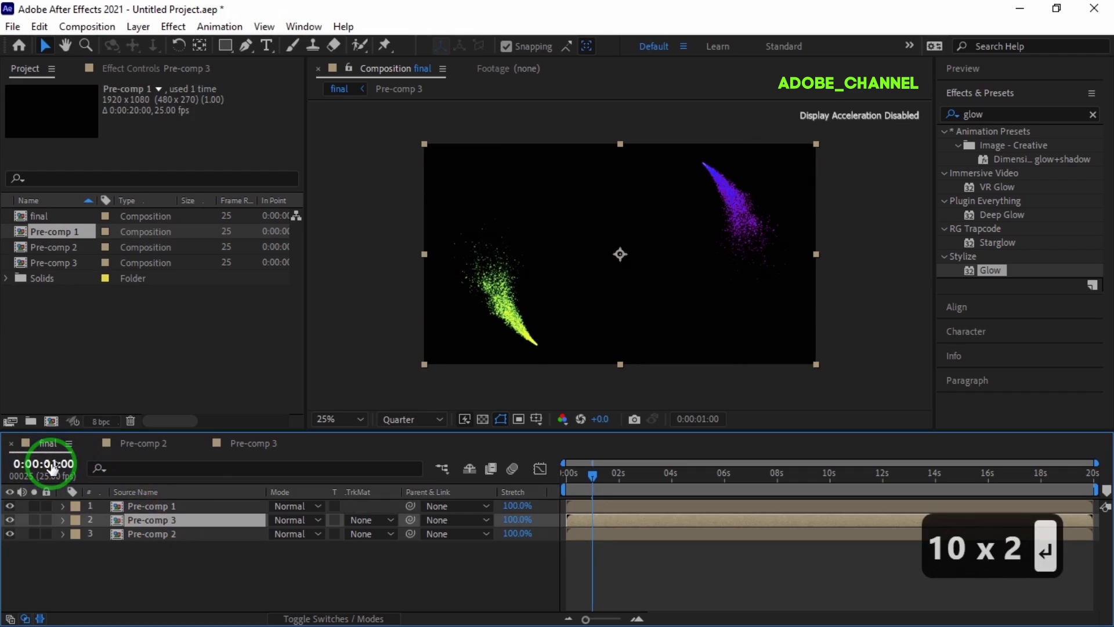
{"action": "left_click", "coordinate": [576, 520]}
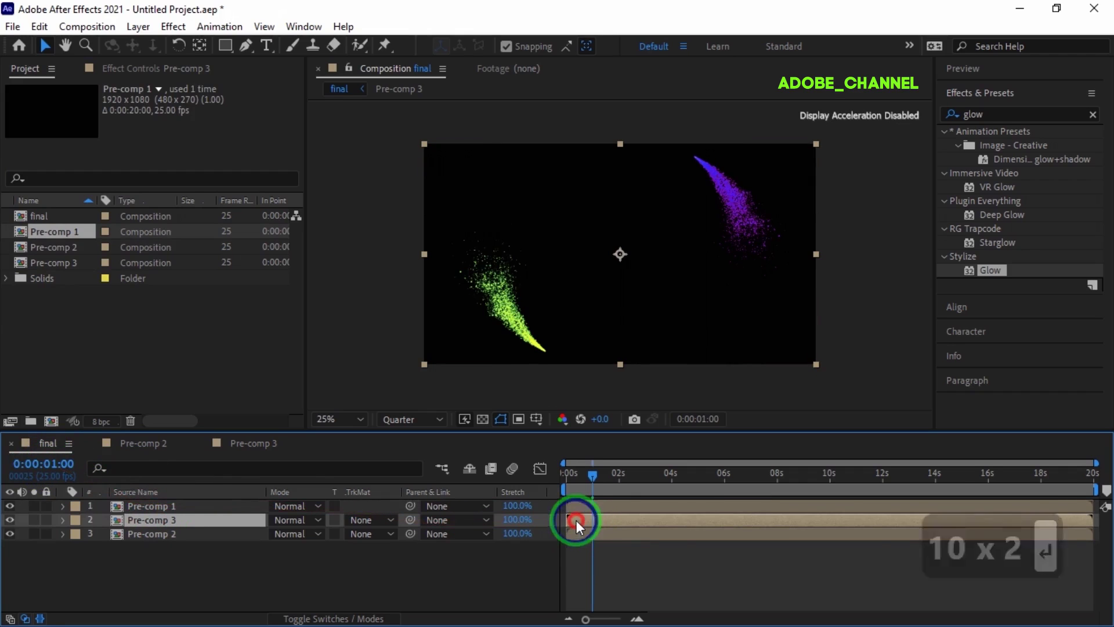
{"action": "left_click_drag", "start_coordinate": [576, 520], "coordinate": [596, 518]}
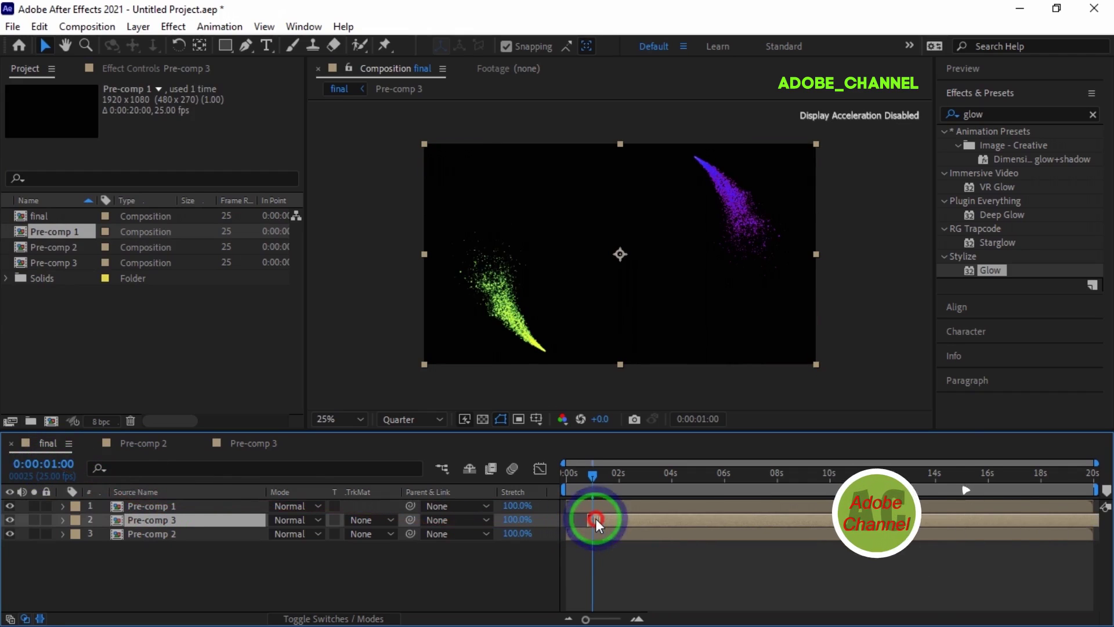
{"action": "left_click", "coordinate": [636, 618]}
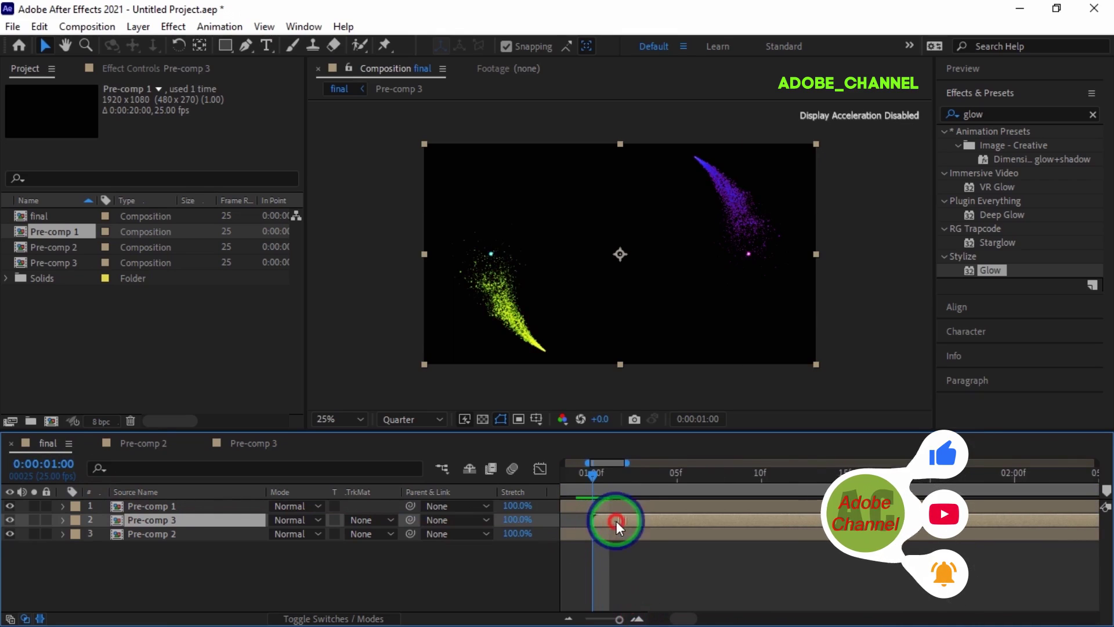
Shift the Pre-comp 2 layer so that it starts at 0:00:02:00, and preview the staggered streams at 0:00:02:13.
{"action": "left_click", "coordinate": [55, 463]}
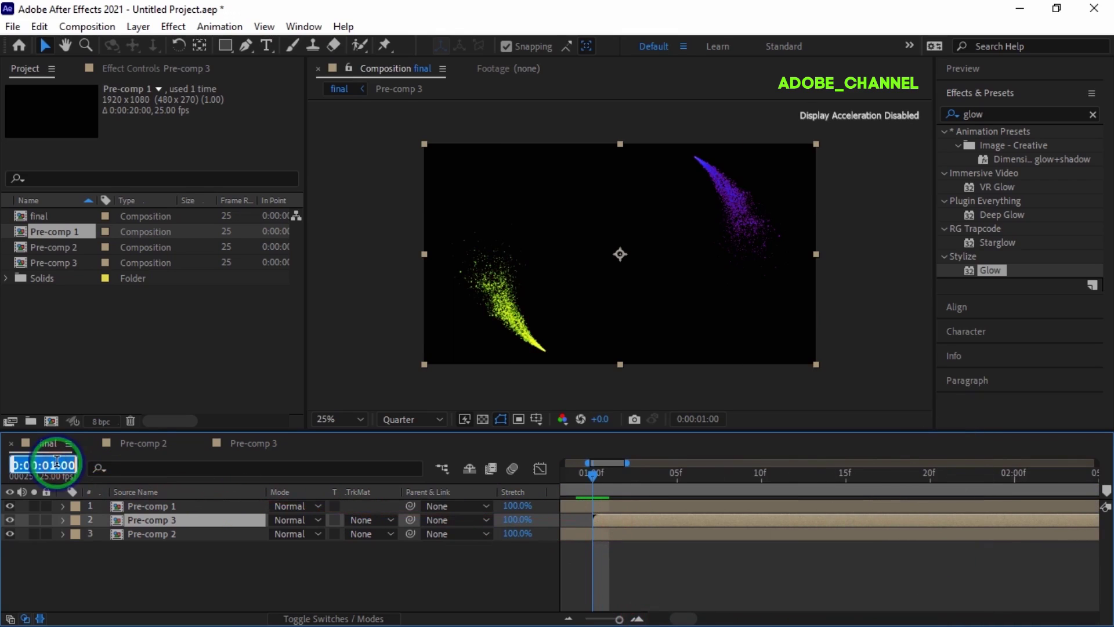
{"action": "type", "text": "200"}
{"action": "key", "text": "Return"}
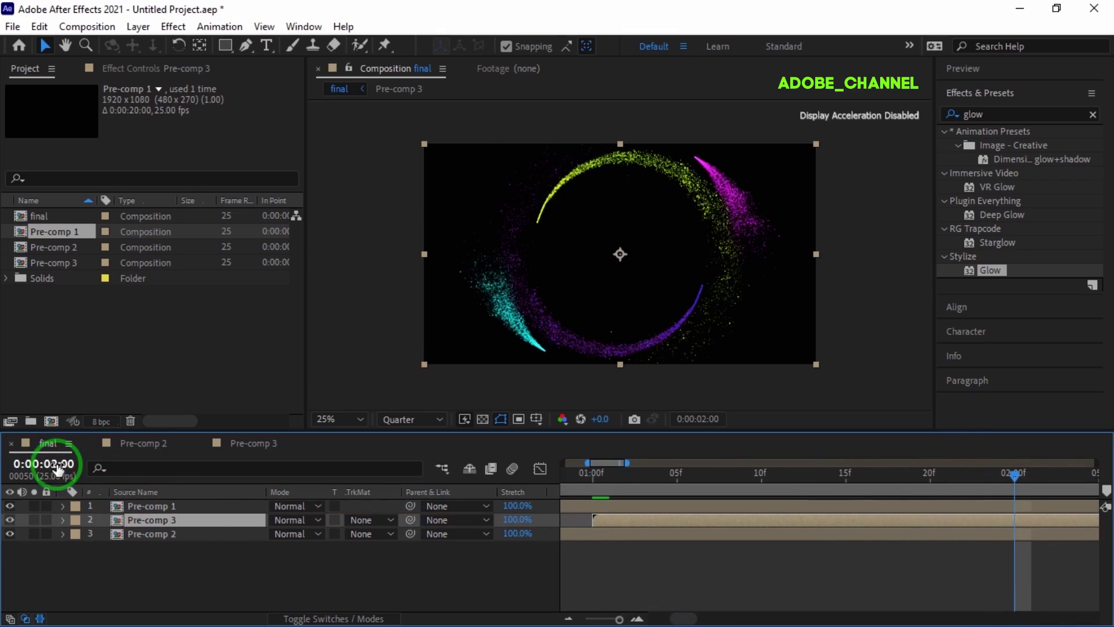
{"action": "left_click_drag", "start_coordinate": [619, 619], "coordinate": [606, 619]}
{"action": "left_click_drag", "start_coordinate": [586, 535], "coordinate": [707, 537]}
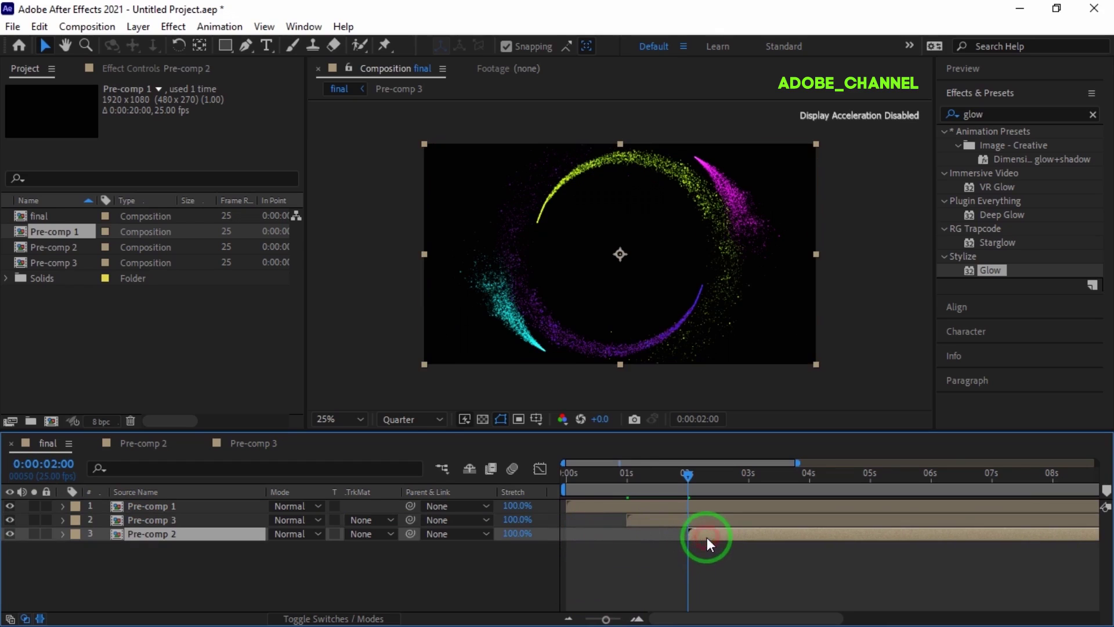
{"action": "left_click_drag", "start_coordinate": [605, 618], "coordinate": [590, 556]}
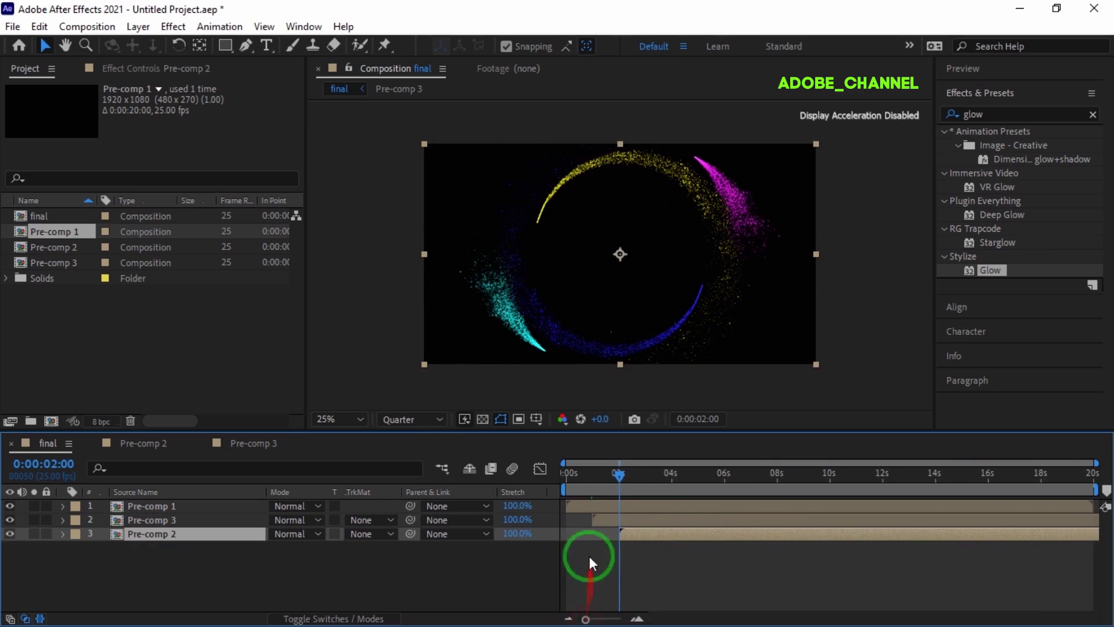
{"action": "mouse_move", "coordinate": [623, 473]}
{"action": "left_mouse_down"}
{"action": "mouse_move", "coordinate": [562, 475]}
{"action": "mouse_move", "coordinate": [632, 474]}
{"action": "left_mouse_up"}
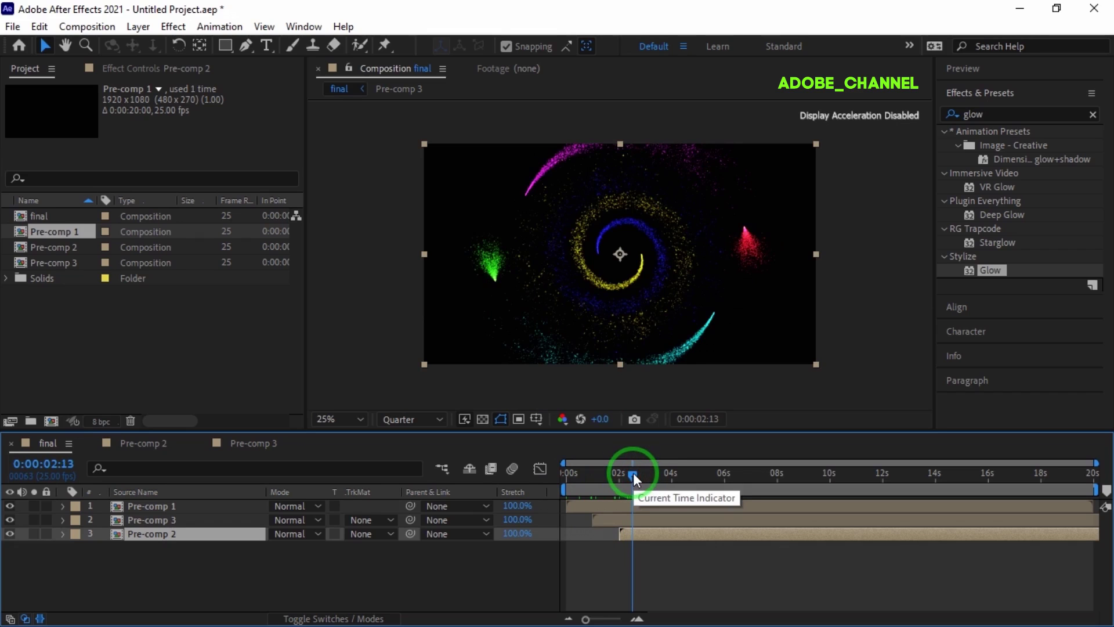
Duplicate all three pre-comp layers in the final composition and place the copies below the originals.
{"action": "left_click", "coordinate": [178, 557]}
{"action": "left_click", "coordinate": [189, 503]}
{"action": "key", "text": "ctrl+a"}
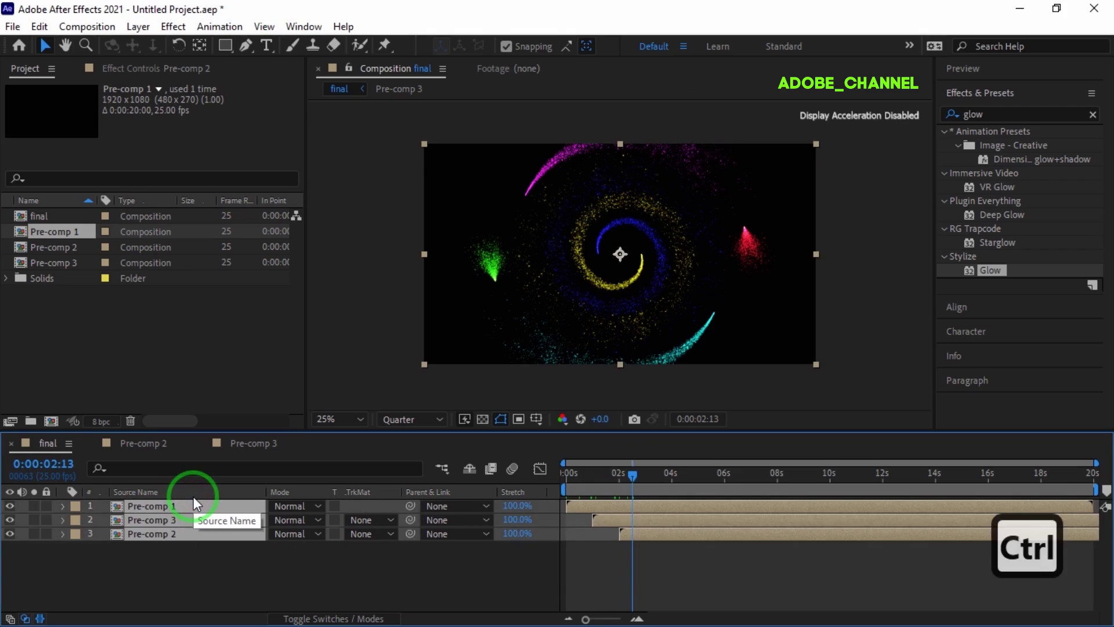
{"action": "key", "text": "ctrl+d"}
{"action": "left_click_drag", "start_coordinate": [193, 504], "coordinate": [197, 583]}
Shift the three duplicated layers together in time so that the Pre-comp 1 copy starts at 0:00:04:00.
{"action": "left_click", "coordinate": [51, 464]}
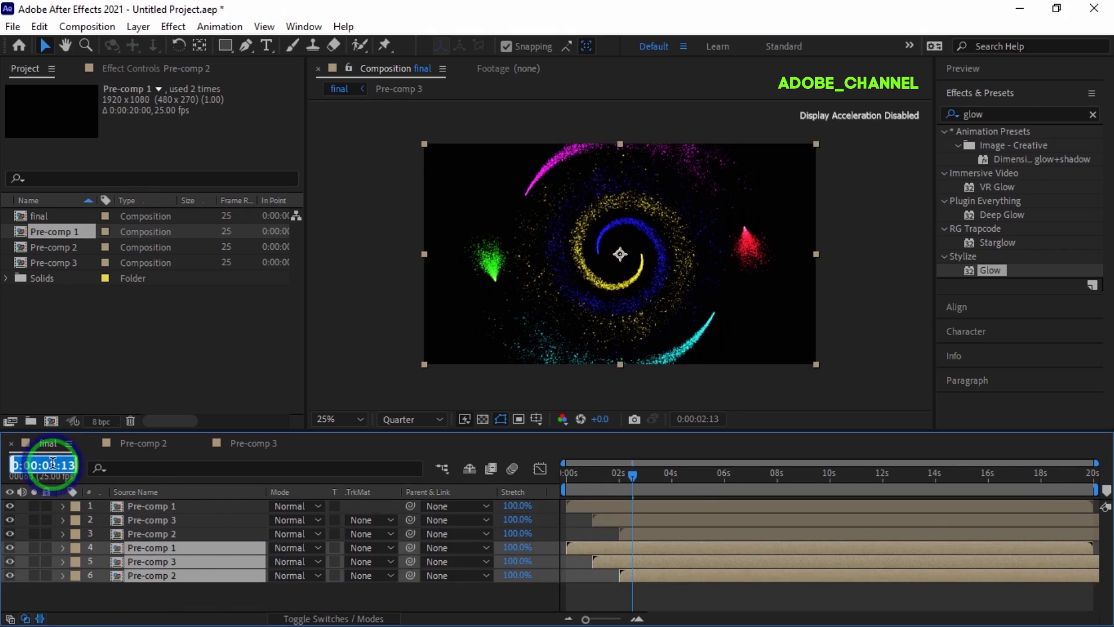
{"action": "type", "text": "400"}
{"action": "key", "text": "Return"}
{"action": "left_click", "coordinate": [627, 555]}
{"action": "left_click_drag", "start_coordinate": [581, 549], "coordinate": [684, 548]}
Shorten the final composition's work area to end at about 0:00:10:14, and check the frame at that time.
{"action": "left_click_drag", "start_coordinate": [671, 475], "coordinate": [547, 480]}
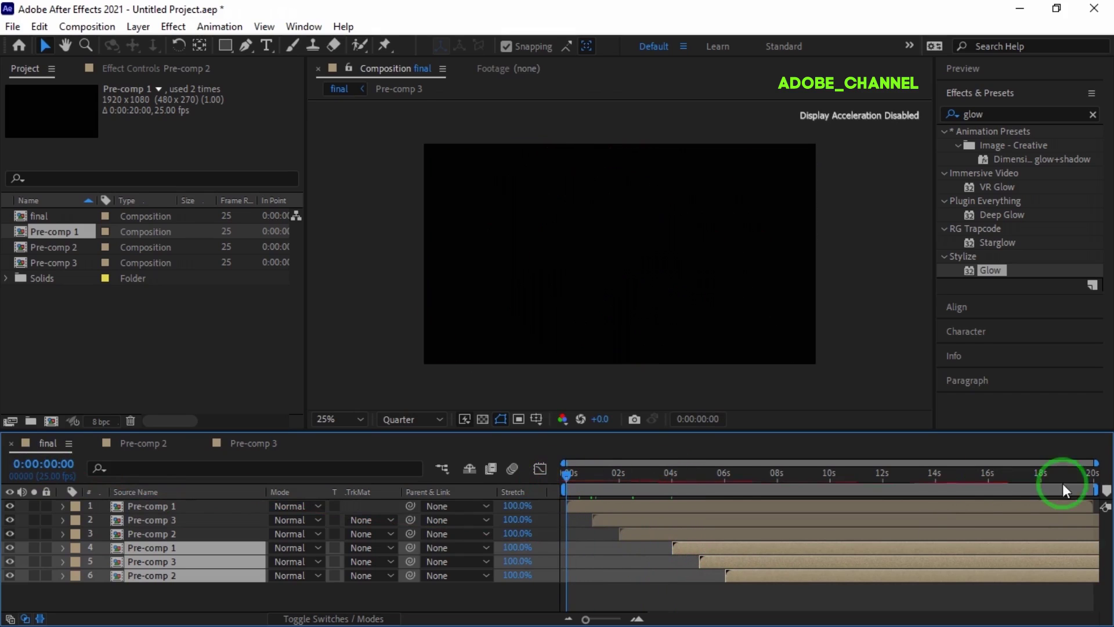
{"action": "left_click_drag", "start_coordinate": [1096, 487], "coordinate": [846, 492]}
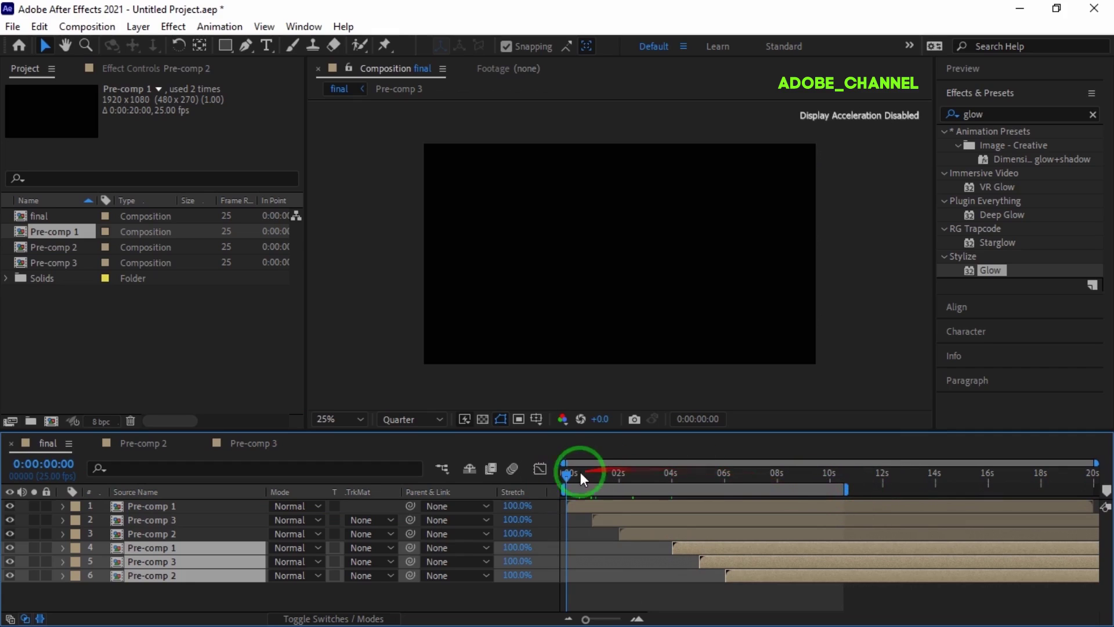
{"action": "left_click_drag", "start_coordinate": [568, 475], "coordinate": [845, 484]}
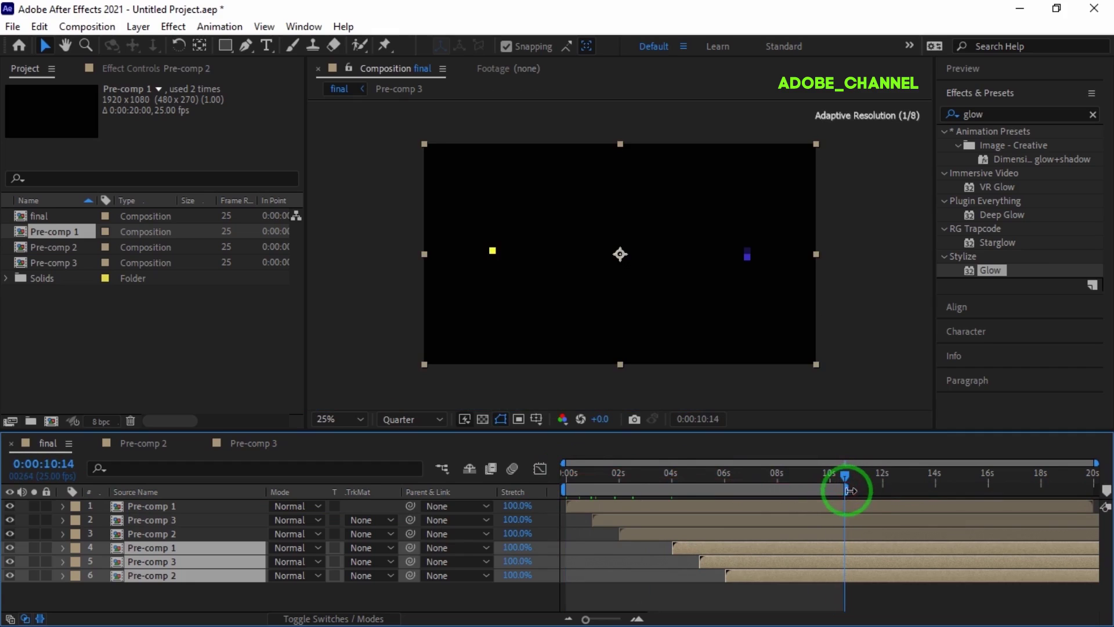
Play a preview of the final composition's work area from 0:00:00:00.
{"action": "left_click_drag", "start_coordinate": [841, 475], "coordinate": [551, 490]}
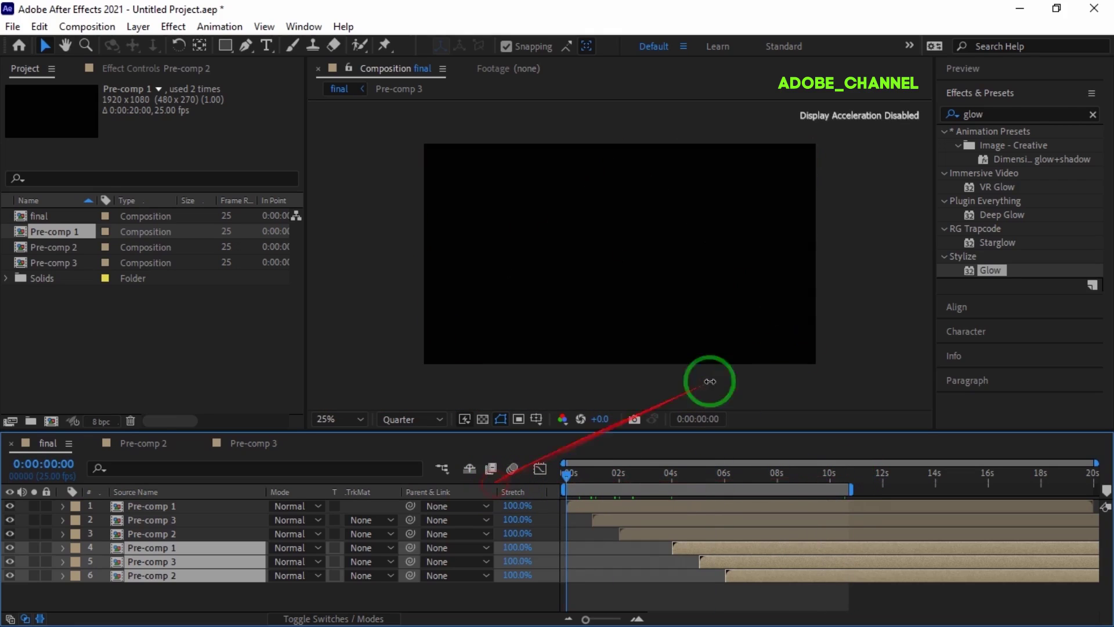
{"action": "left_click", "coordinate": [1006, 68]}
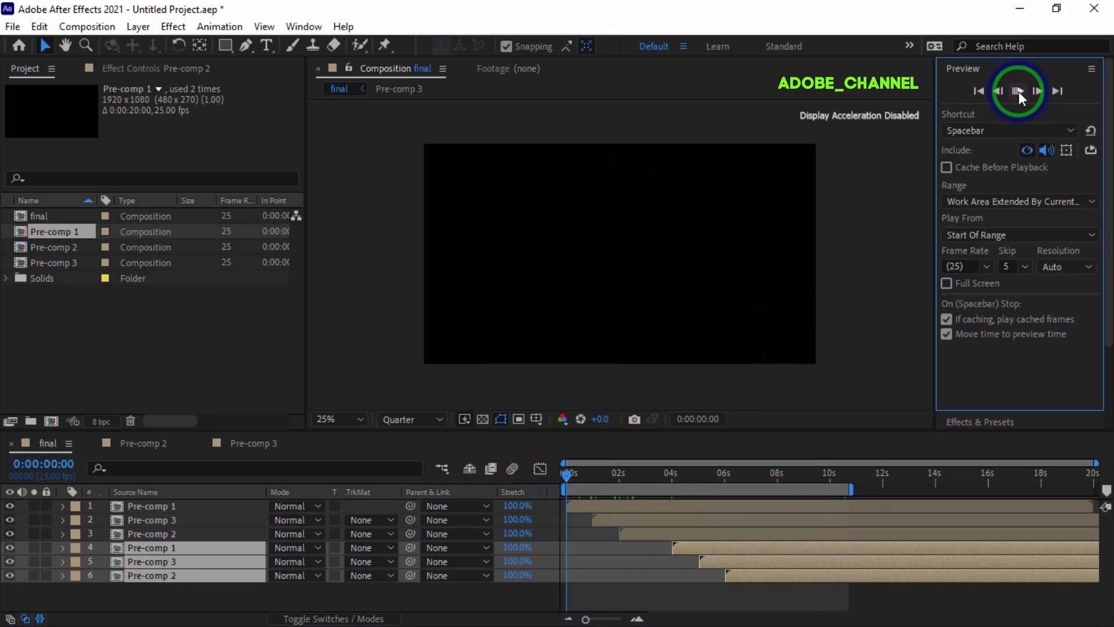
{"action": "left_click", "coordinate": [1018, 92]}
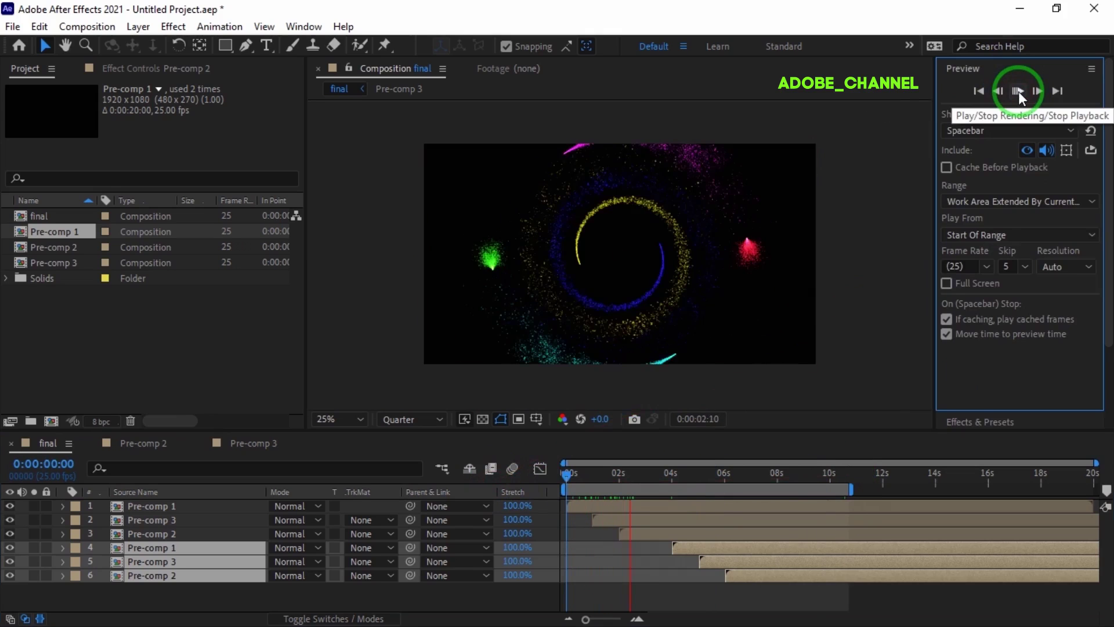